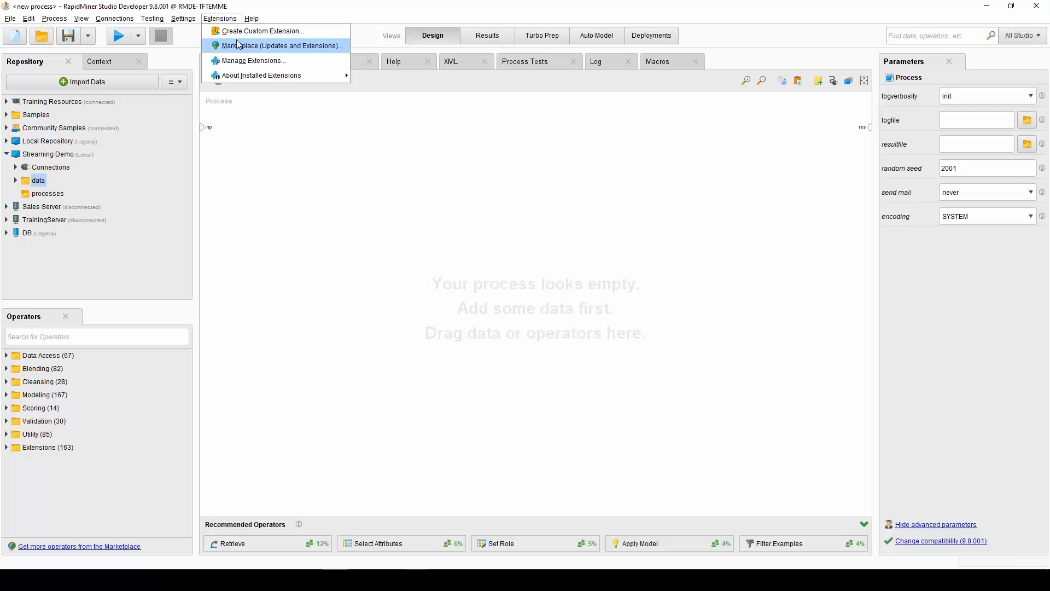
# - Search the RapidMiner Marketplace for "Streamin" and select the Streaming 0.2.0 extension
pyautogui.click(235, 45)
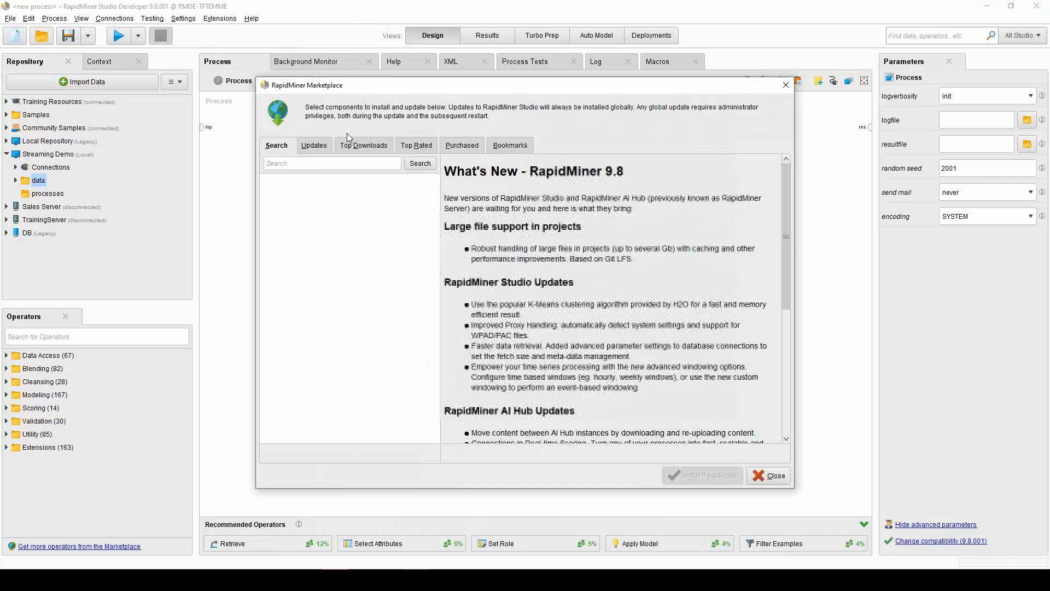
pyautogui.click(299, 163)
pyautogui.write('Streamin')
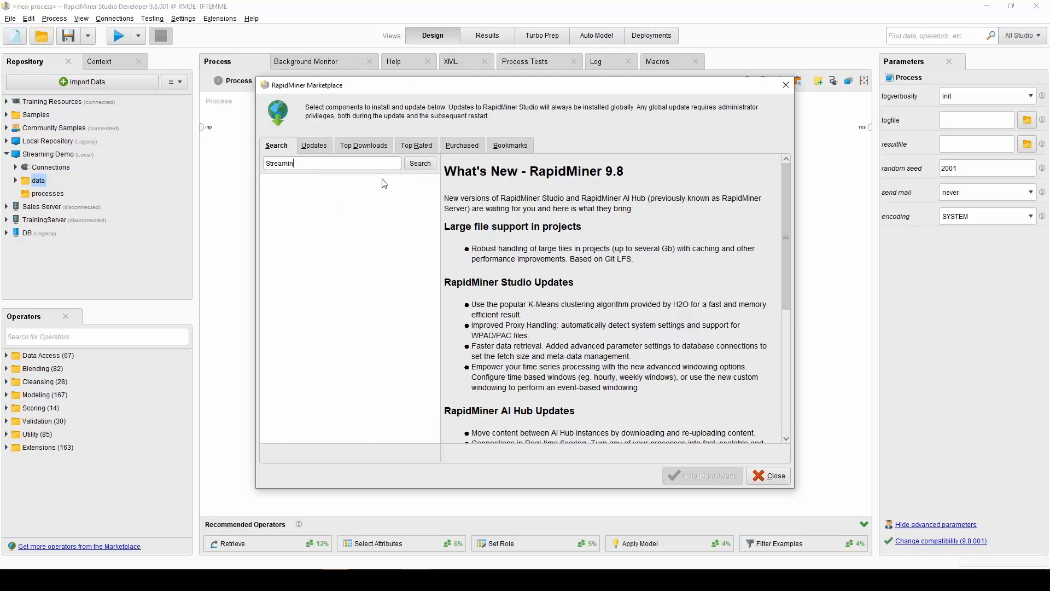
pyautogui.press('Return')
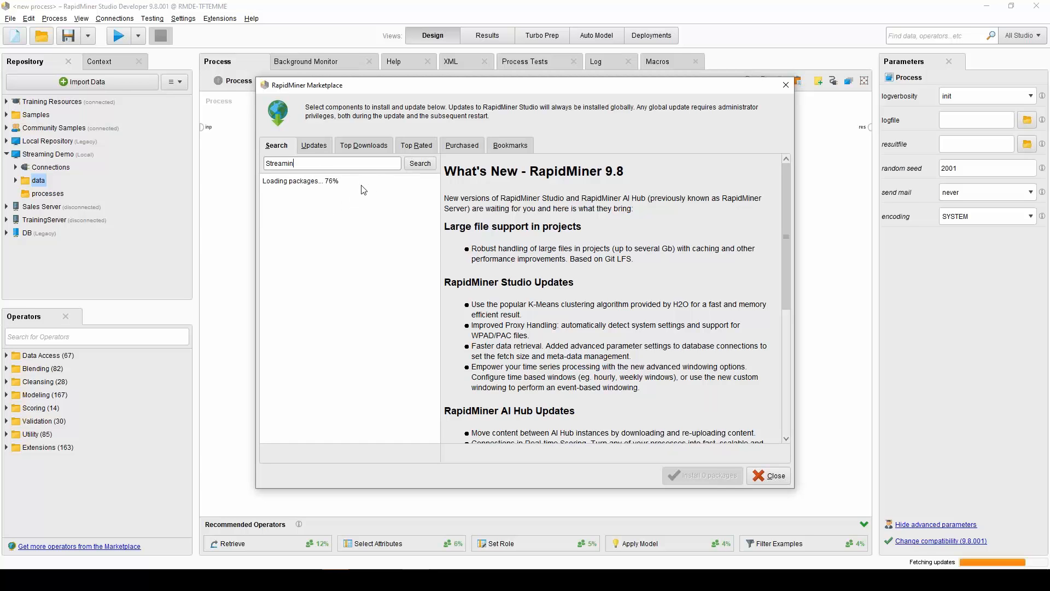
pyautogui.click(363, 192)
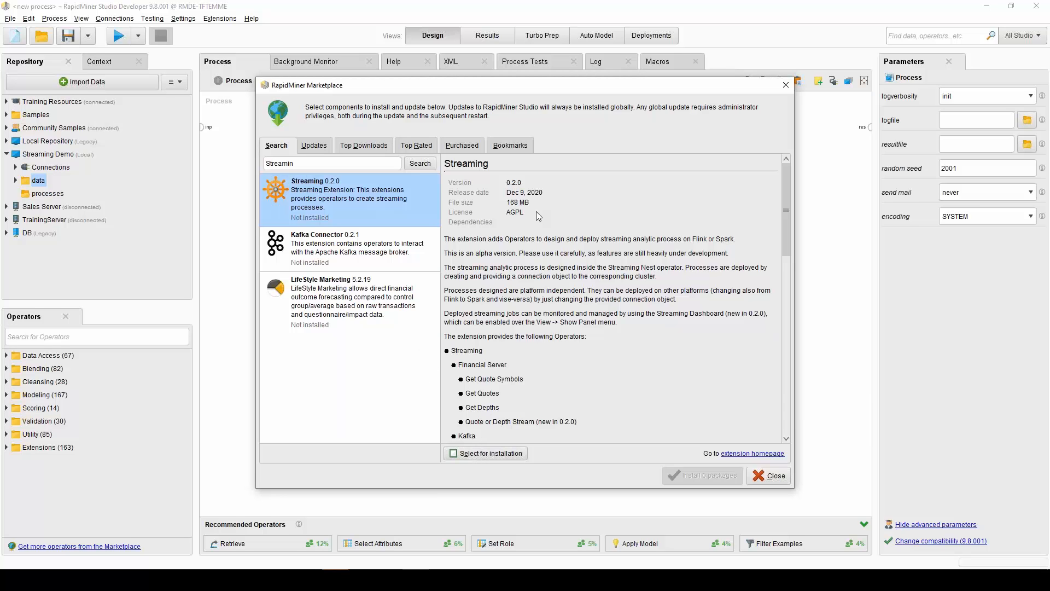
# - Install the Streaming extension, accepting its license terms, and restart RapidMiner Studio
pyautogui.click(480, 454)
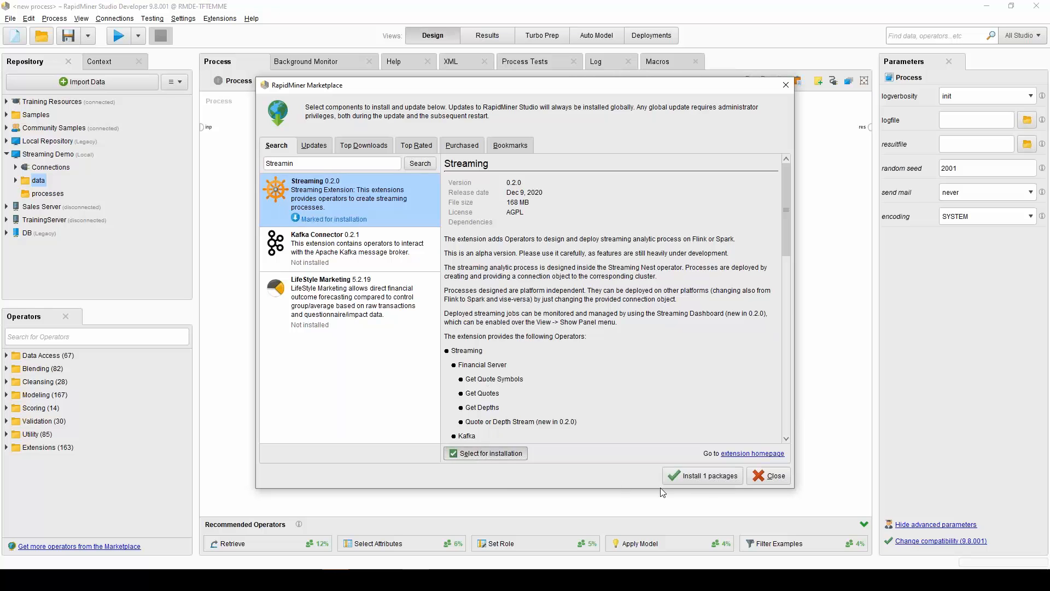
pyautogui.click(703, 476)
pyautogui.click(501, 475)
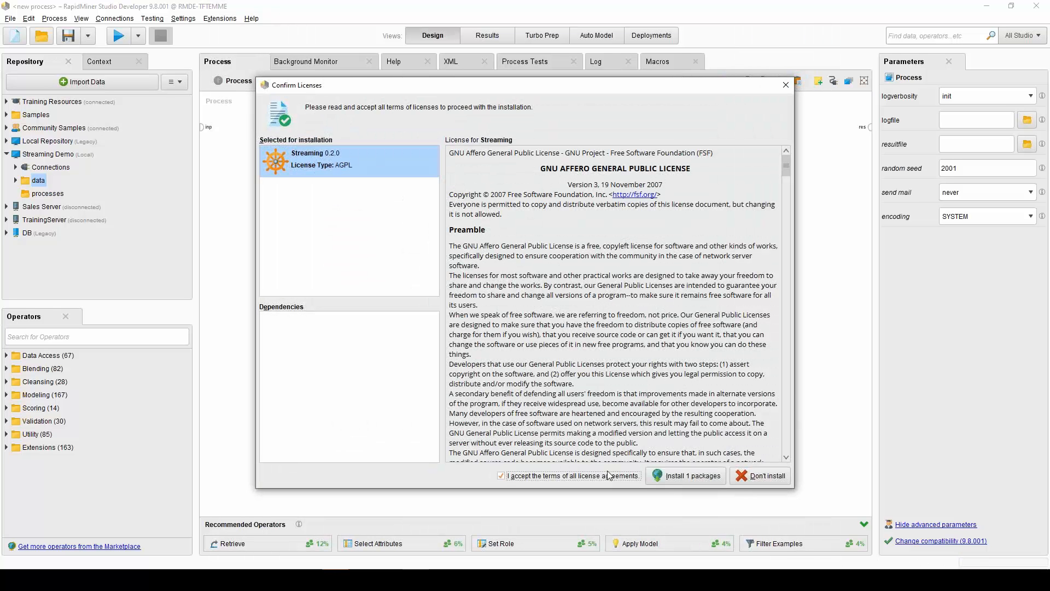
pyautogui.click(670, 476)
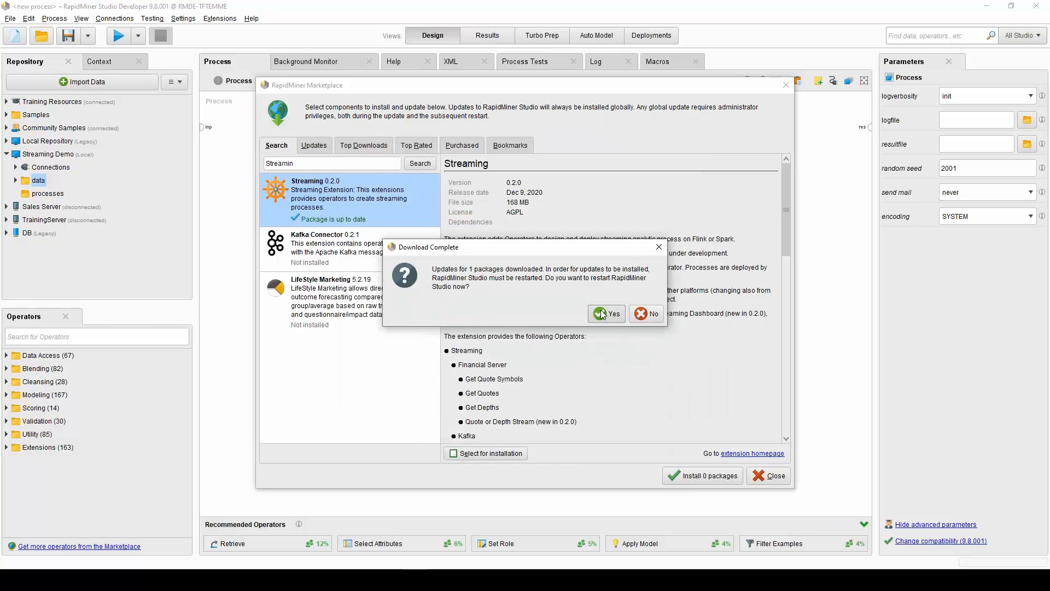
pyautogui.click(605, 313)
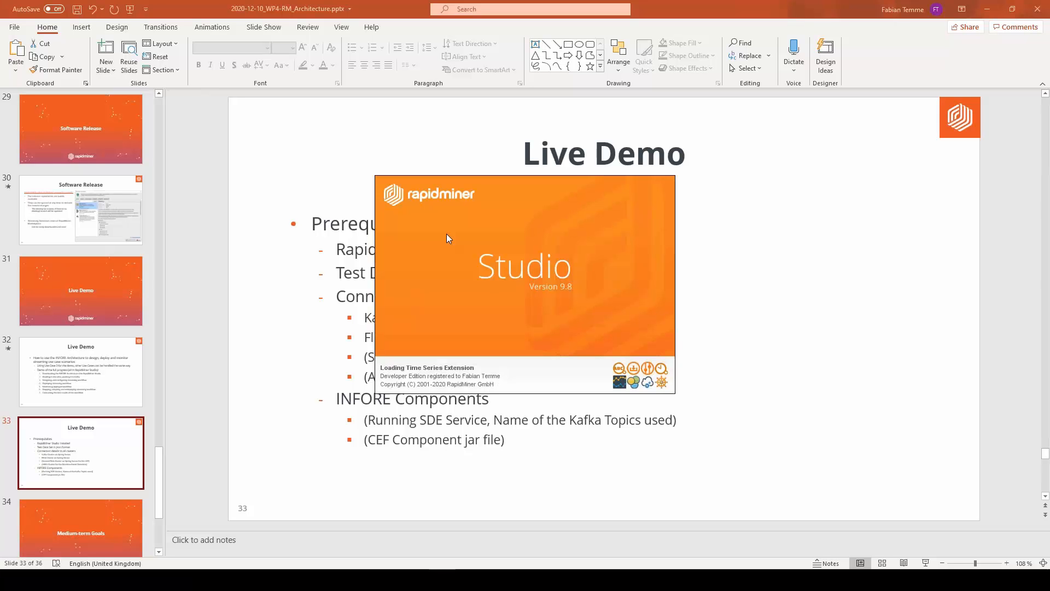
# - Switch to the Sublime Text window with ais.txt to examine the raw ship records
pyautogui.moveTo(152, 521)
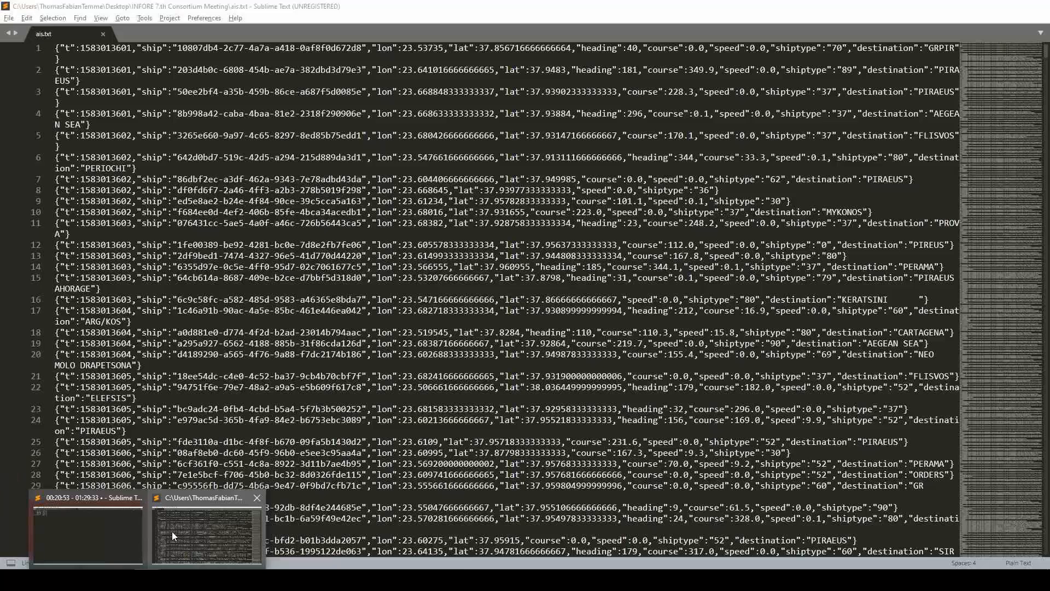
pyautogui.click(172, 530)
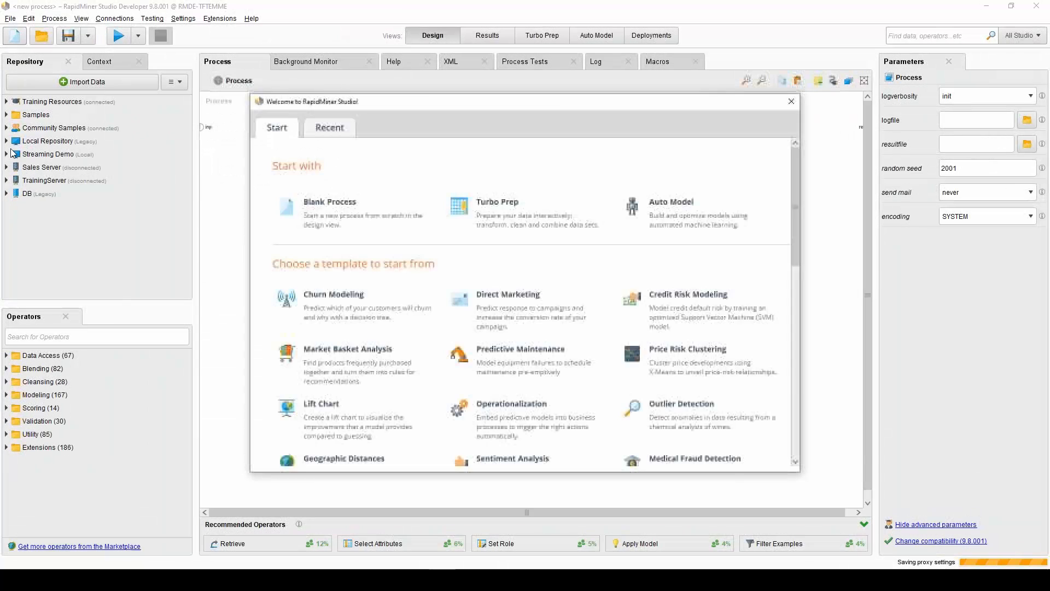
# - Start a blank process in RapidMiner Studio and look through the Streaming extension's operators
pyautogui.click(363, 206)
pyautogui.click(6, 448)
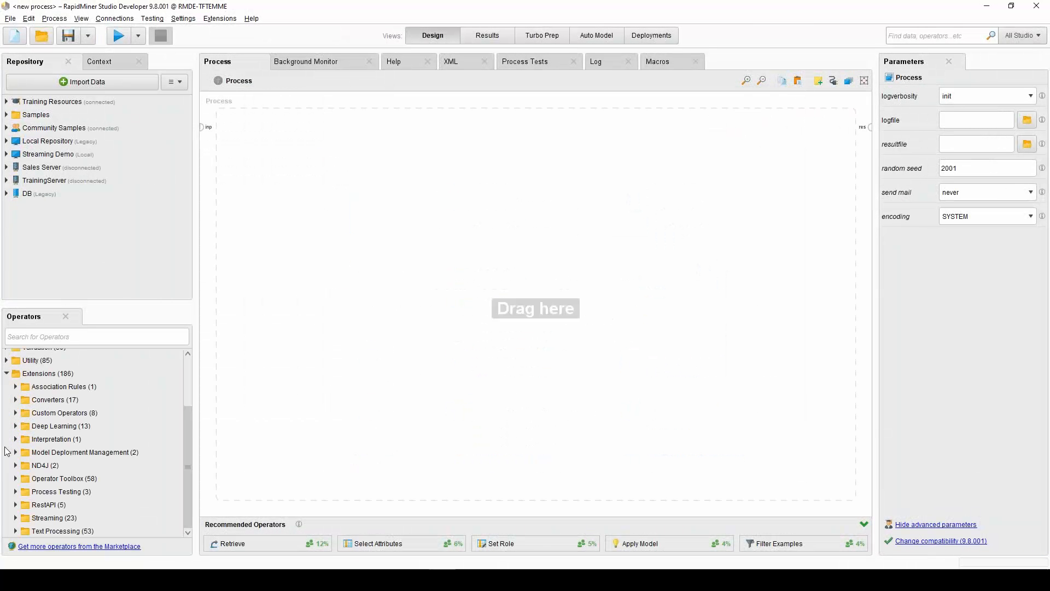
pyautogui.click(16, 518)
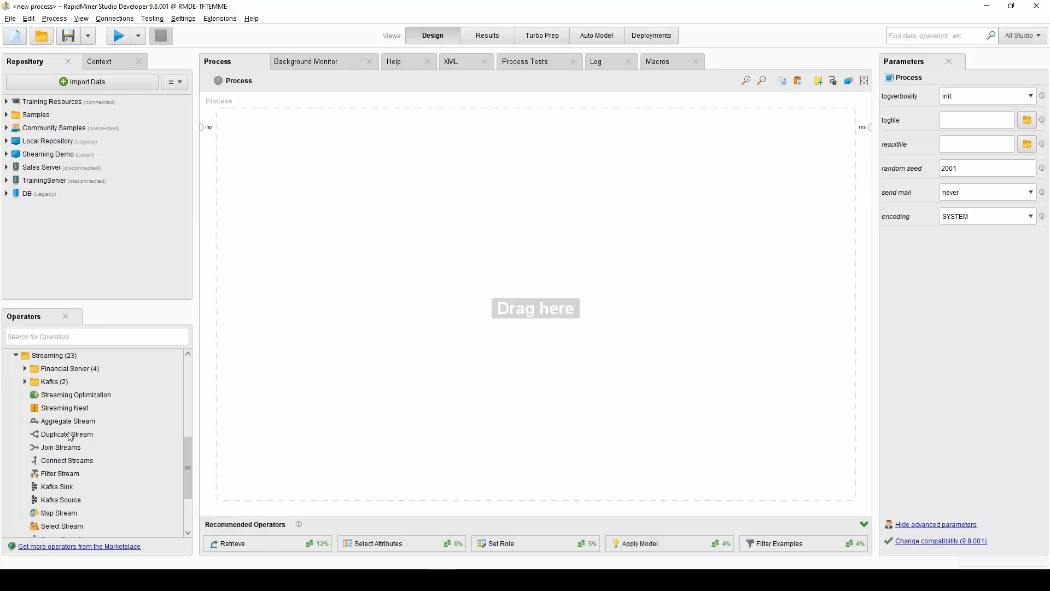
pyautogui.click(15, 356)
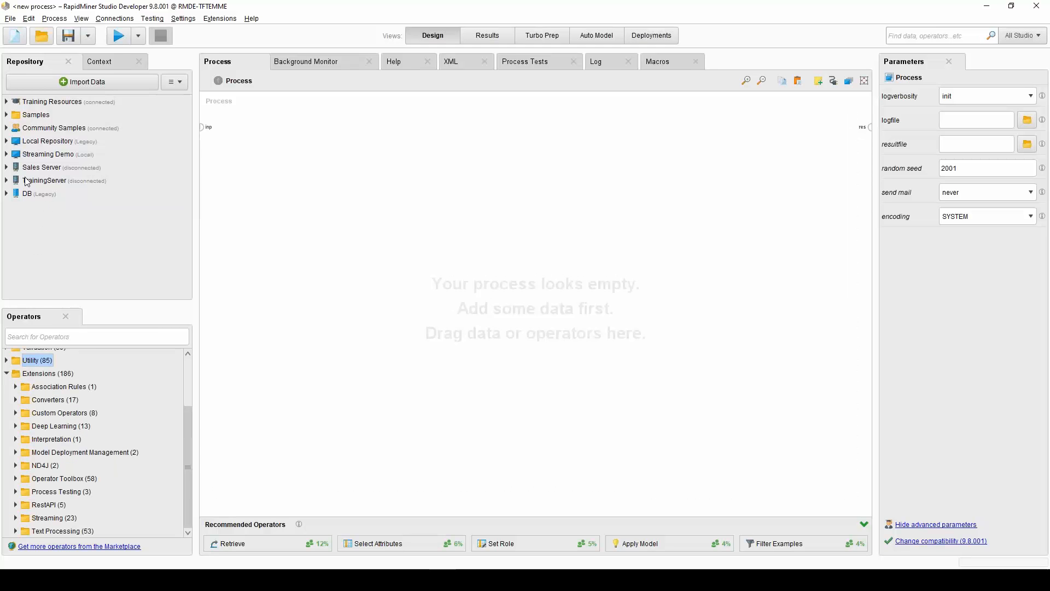
pyautogui.click(7, 373)
# - Open the Read Data process from the processes folder of the Streaming Demo repository
pyautogui.click(7, 155)
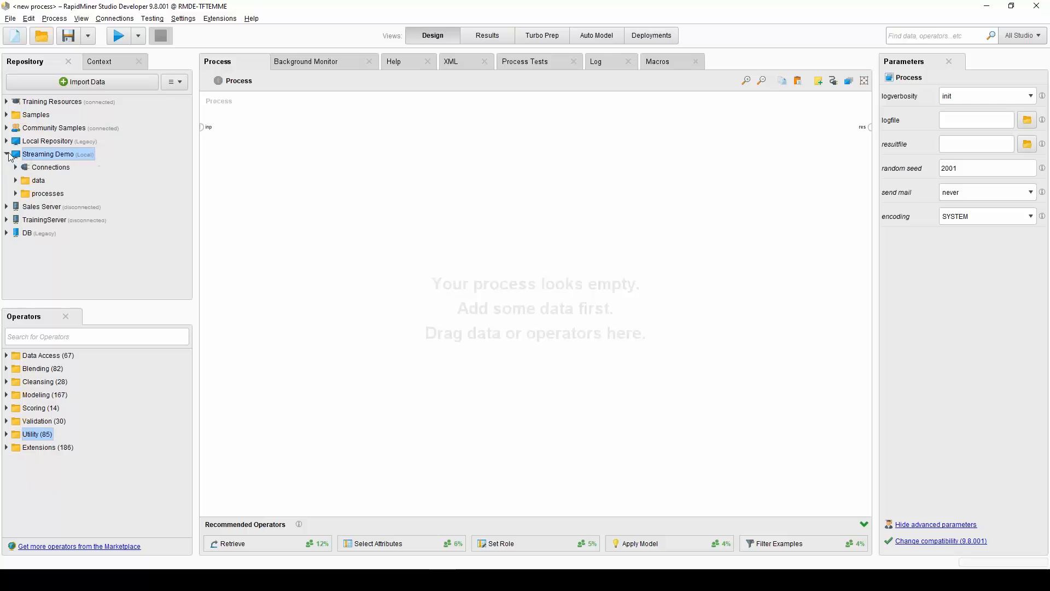
pyautogui.click(38, 194)
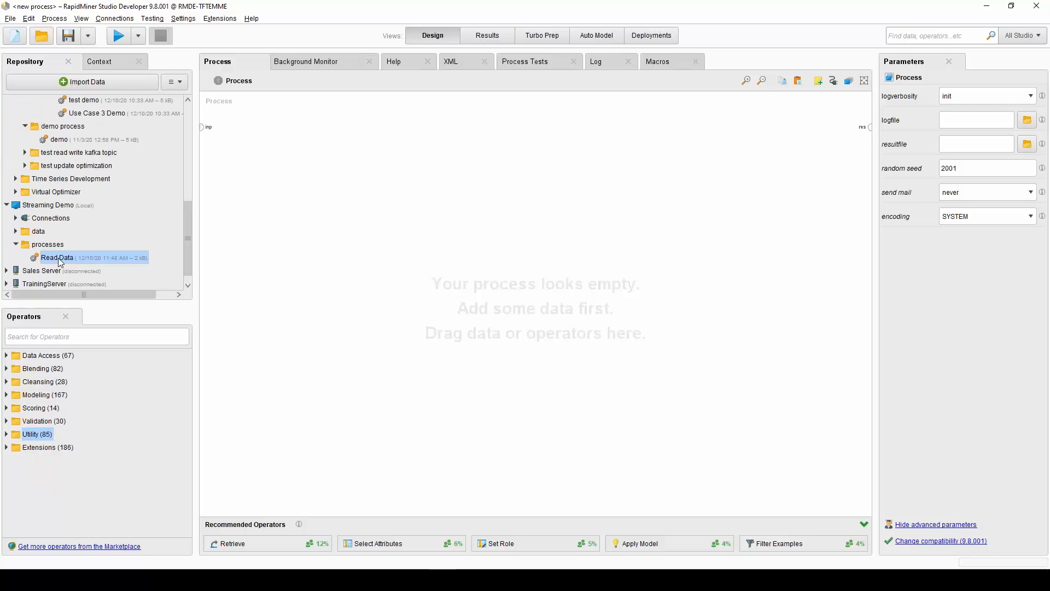
pyautogui.doubleClick(58, 258)
# - Browse for the Read CSV operator's source file with all file types shown, select ais.txt, and cancel the file selection
pyautogui.click(366, 172)
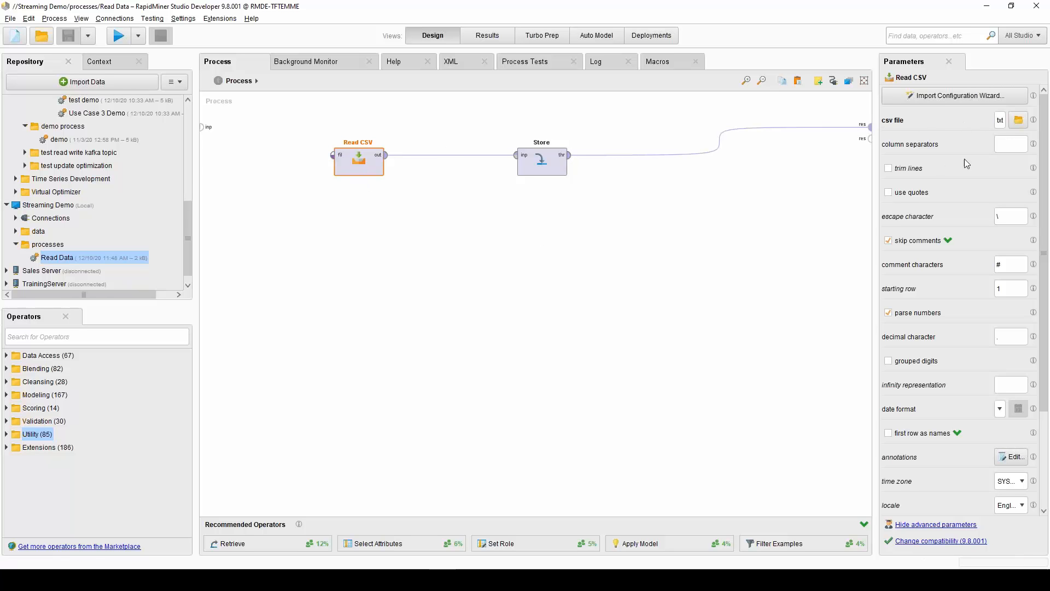
pyautogui.click(1019, 120)
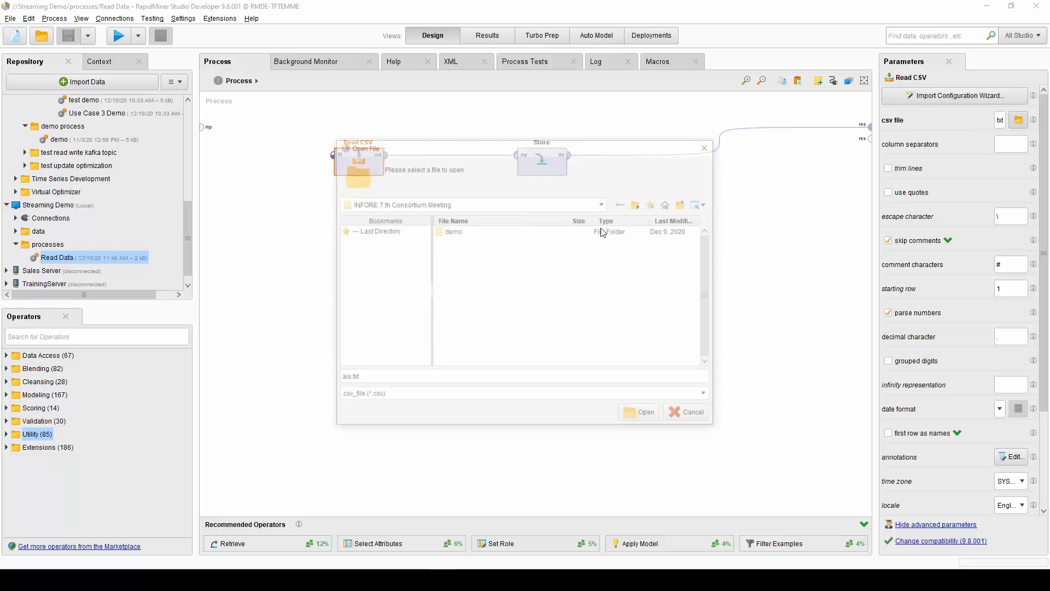
pyautogui.click(388, 397)
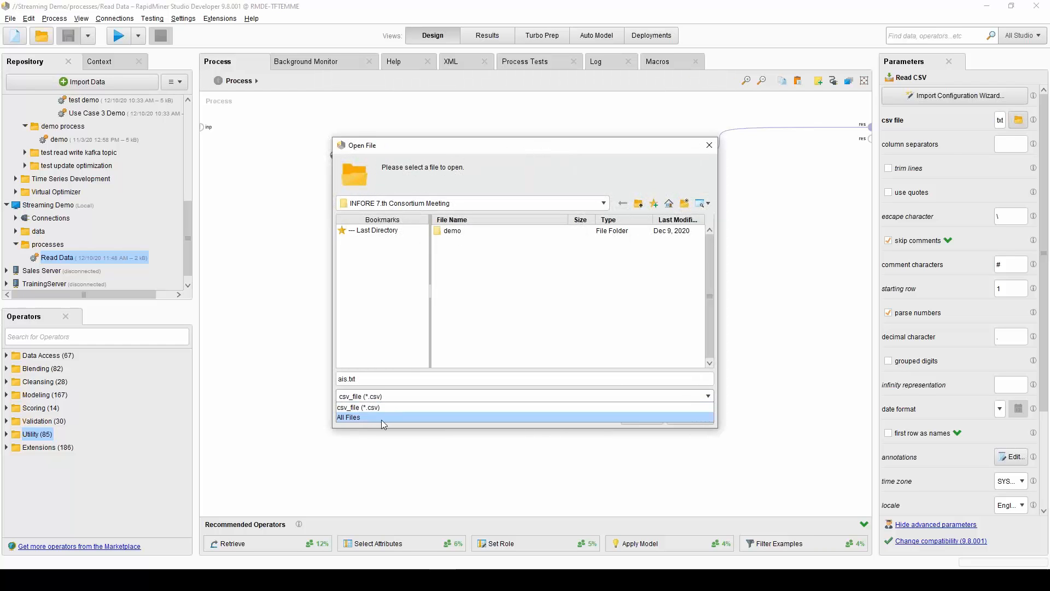
pyautogui.click(382, 421)
pyautogui.click(452, 253)
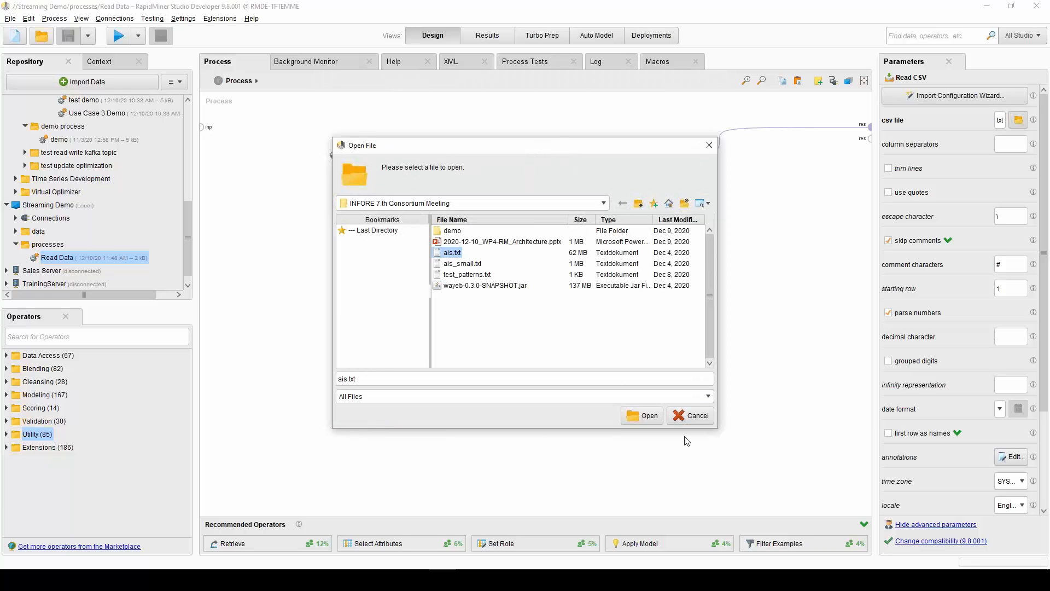
pyautogui.click(698, 419)
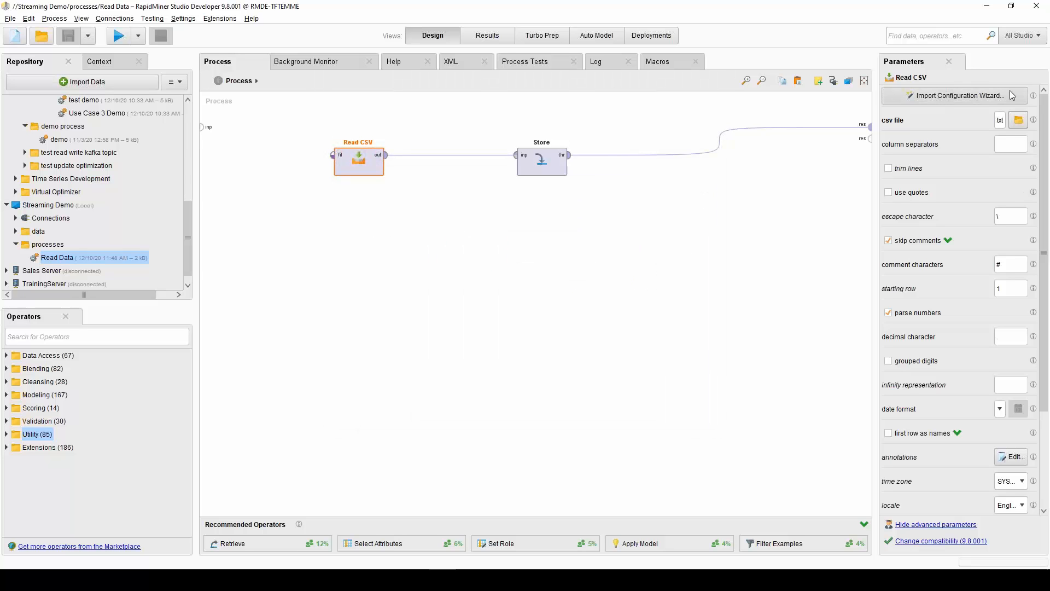
# - Check the Store operator's repository entry and examine the stored ais data set with a widened message column, then return to the process design
pyautogui.click(560, 162)
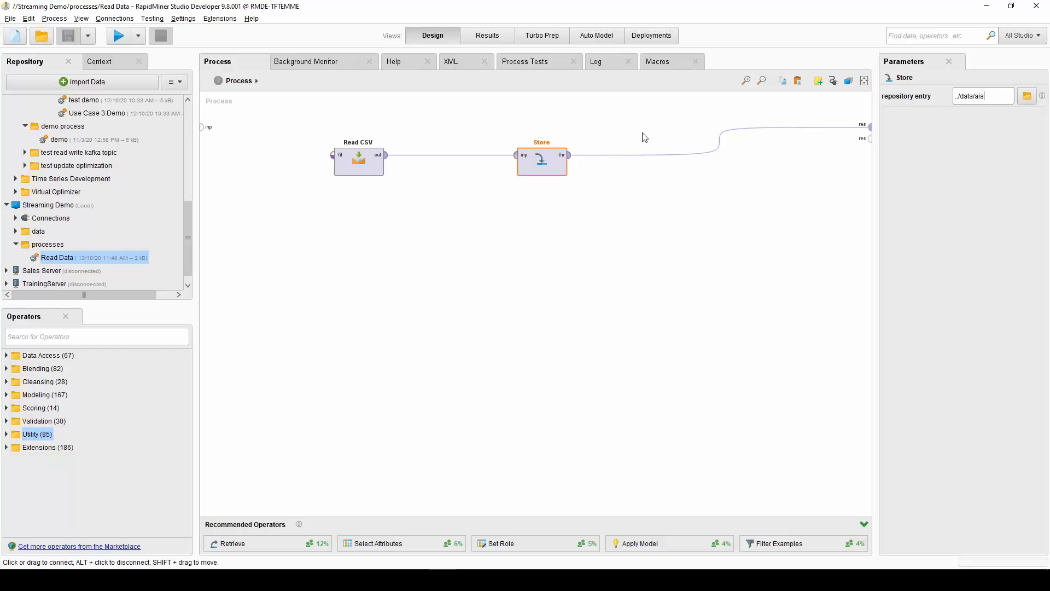
pyautogui.click(17, 232)
pyautogui.click(45, 244)
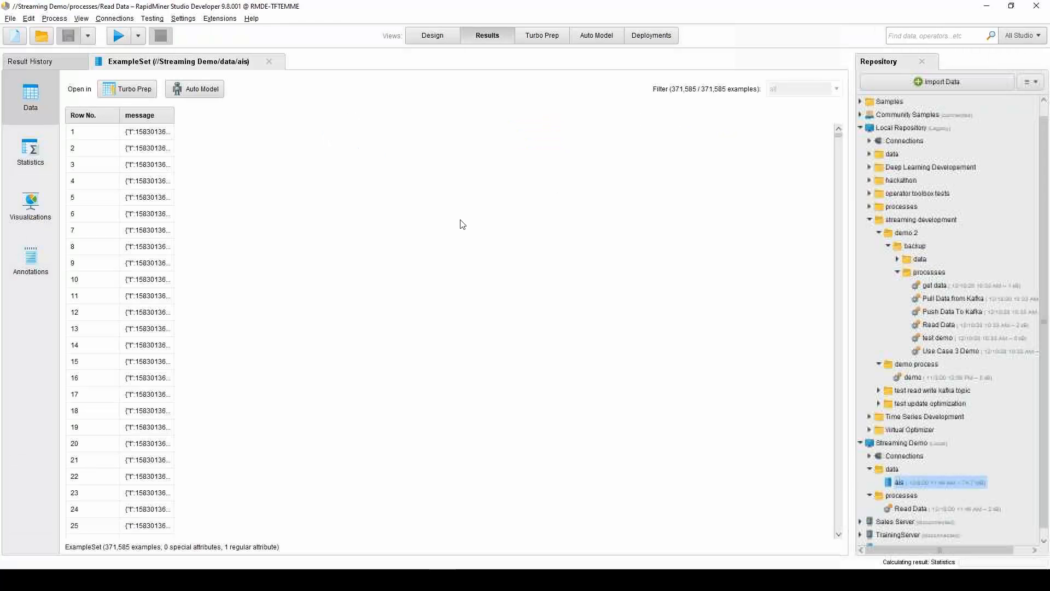
pyautogui.moveTo(175, 117); pyautogui.dragTo(667, 117)
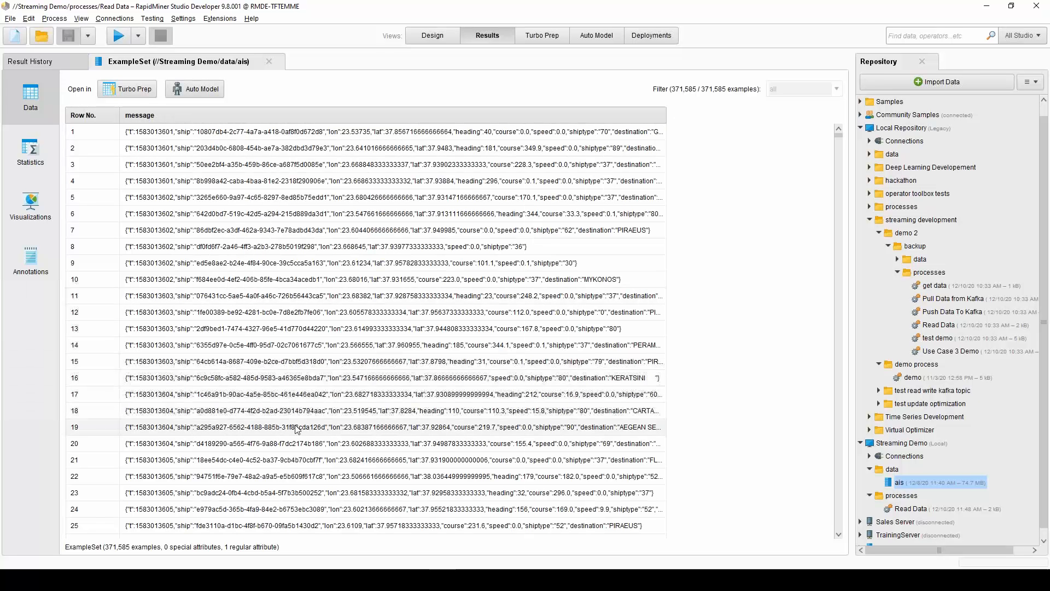
pyautogui.click(310, 134)
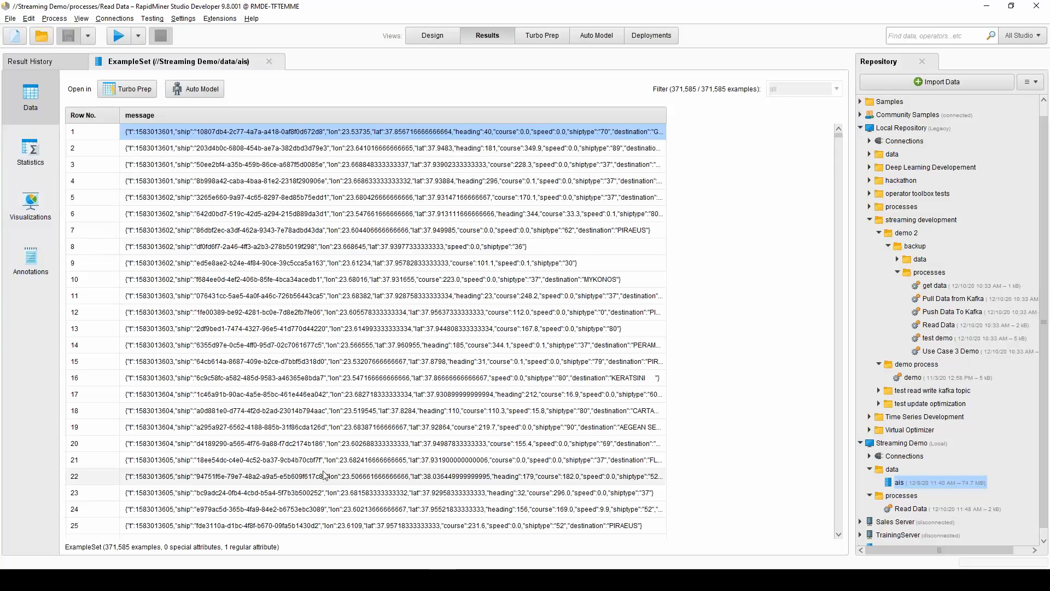
pyautogui.click(428, 38)
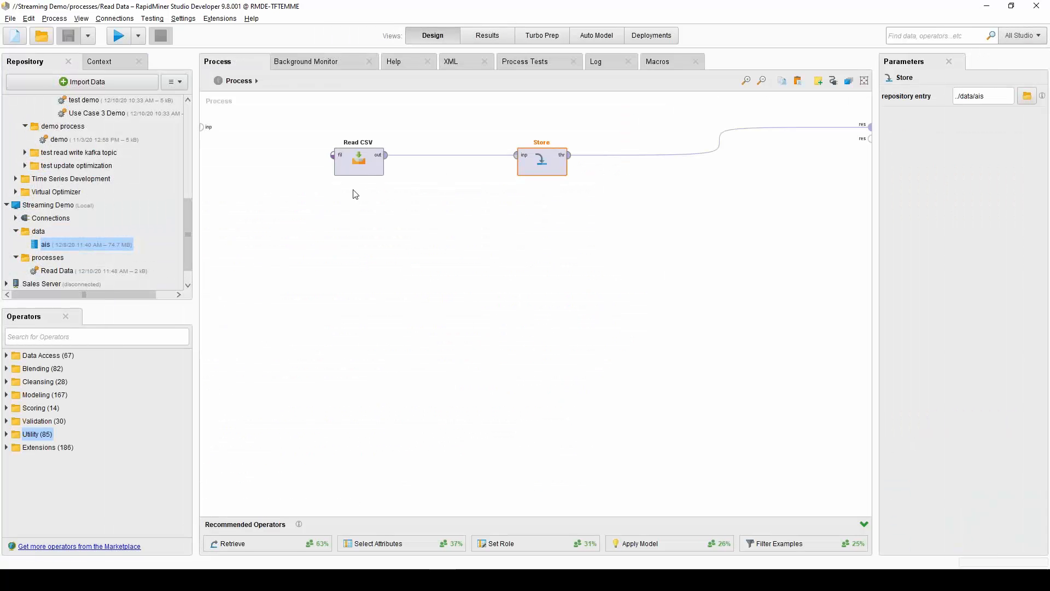
# - Examine the Read CSV operator's parameters and the available file and database operators under Data Access
pyautogui.click(367, 170)
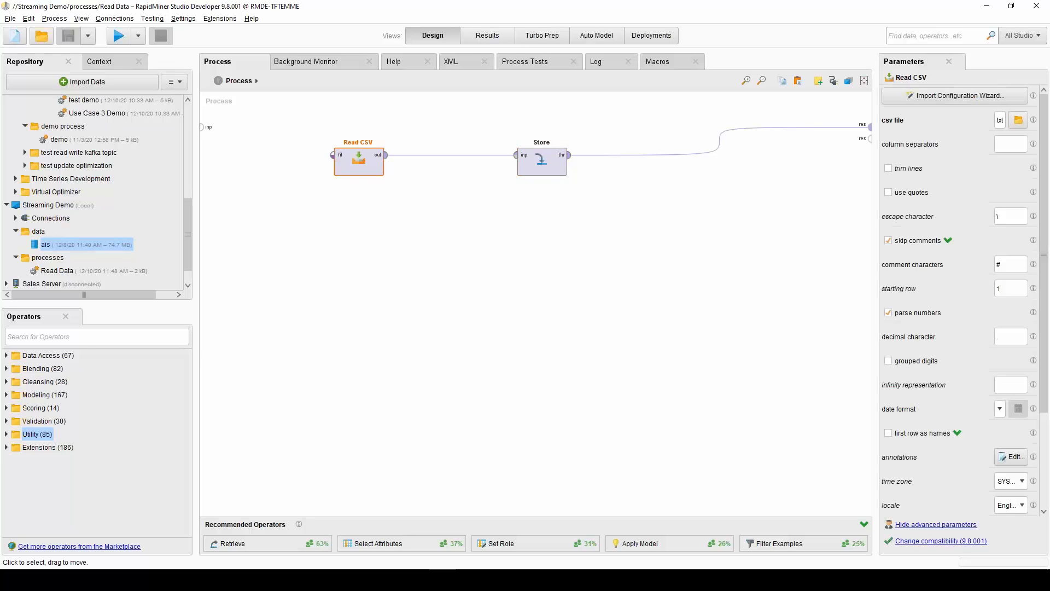
pyautogui.click(7, 356)
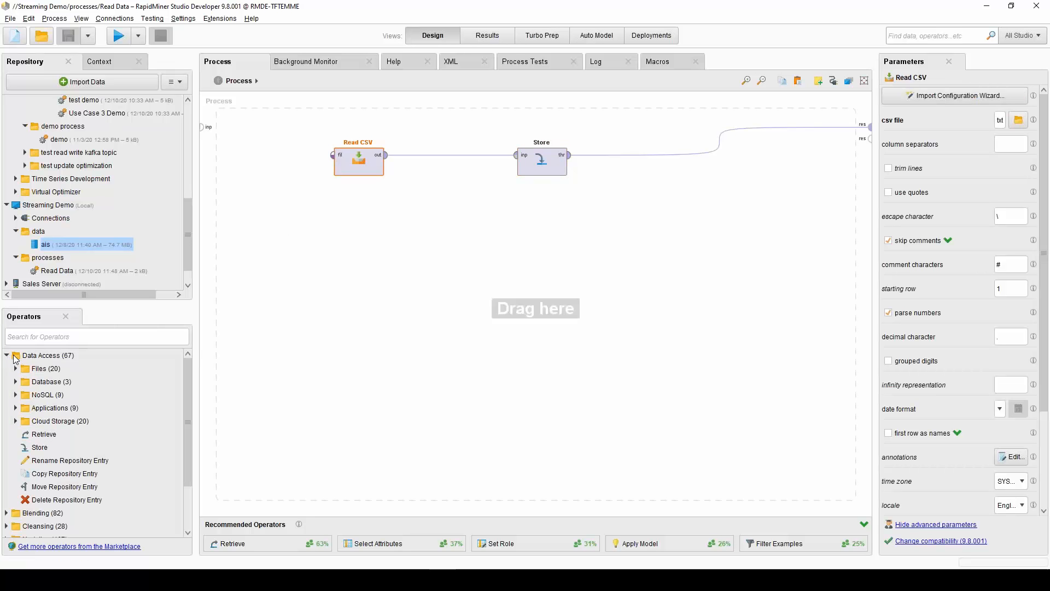
pyautogui.click(16, 369)
pyautogui.click(25, 382)
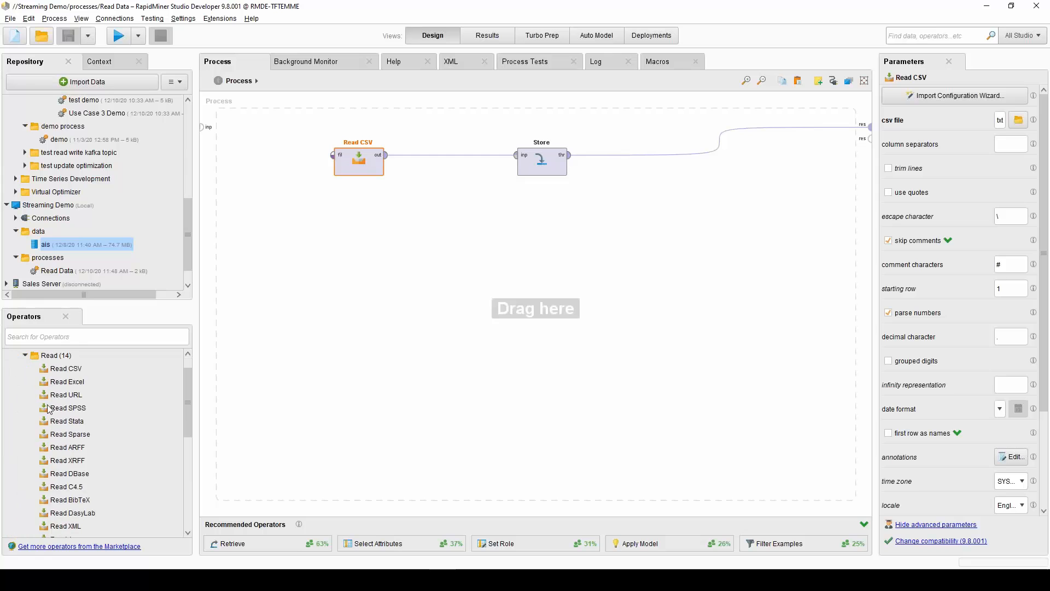
pyautogui.scroll(-3, 77, 385)
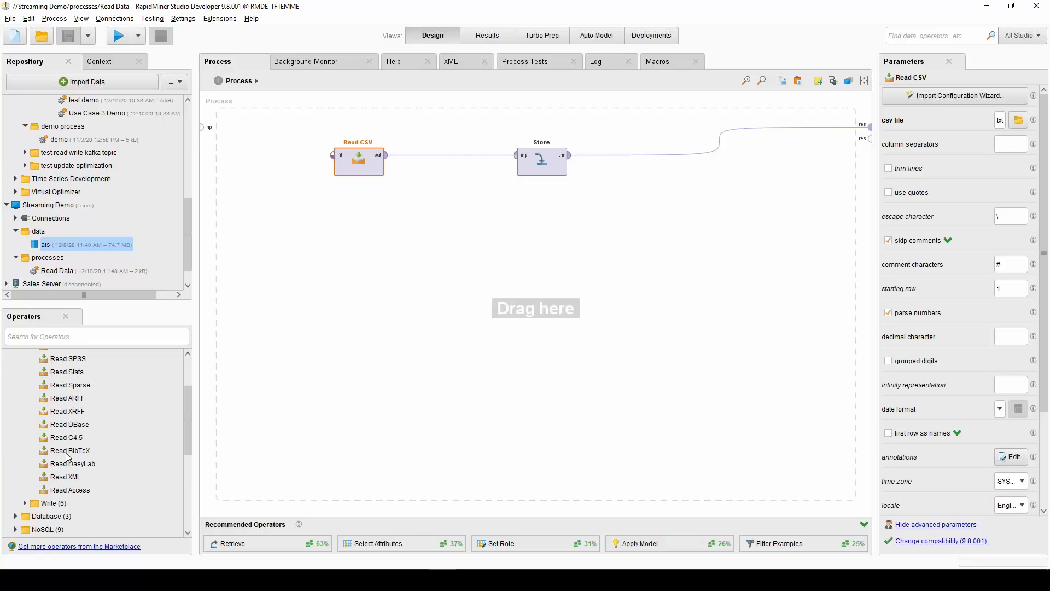
pyautogui.scroll(-2, 71, 393)
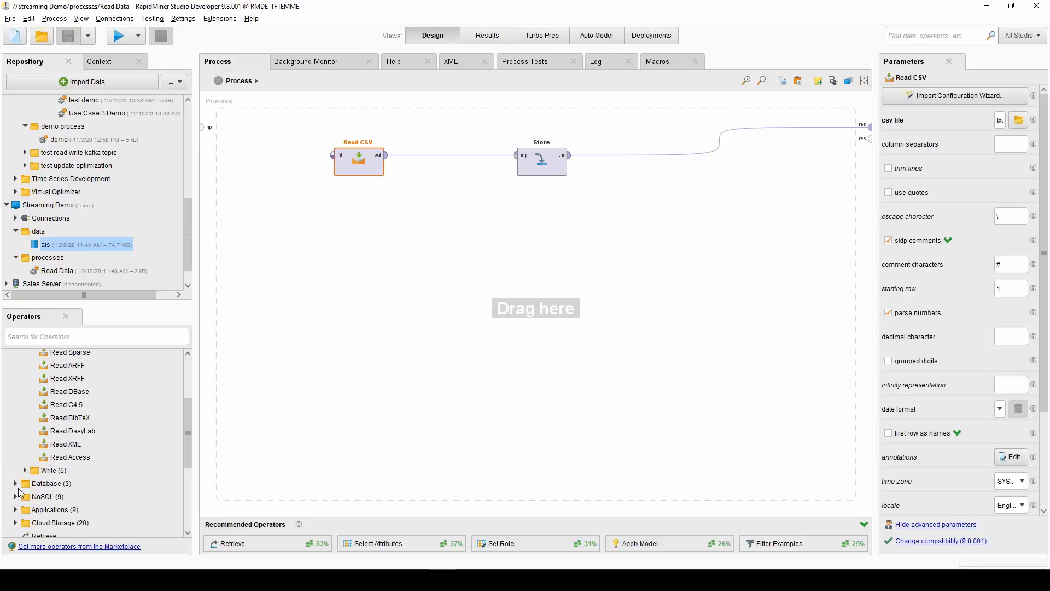
pyautogui.click(15, 483)
pyautogui.scroll(-4, 47, 492)
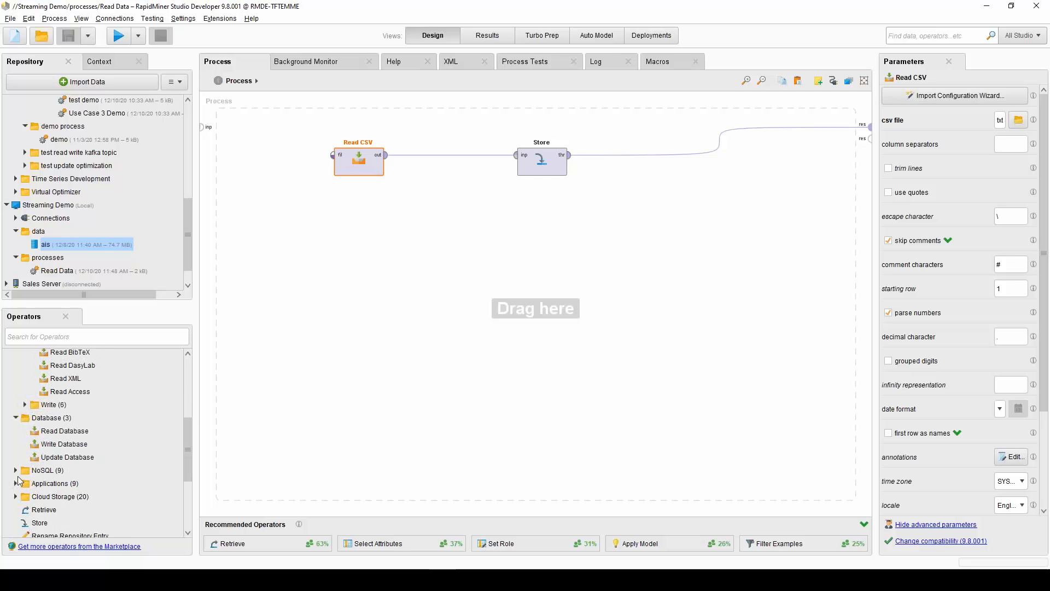
pyautogui.scroll(10, 28, 471)
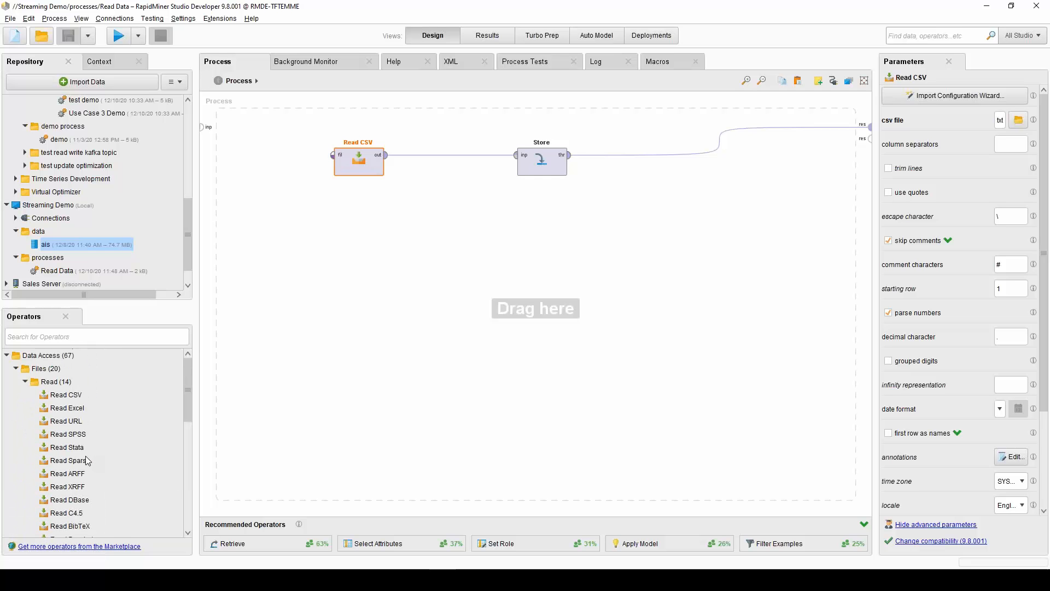
# - Collapse the Read, Files and Database operator groups and the Streaming Demo repository's data and processes folders
pyautogui.click(25, 381)
pyautogui.click(16, 368)
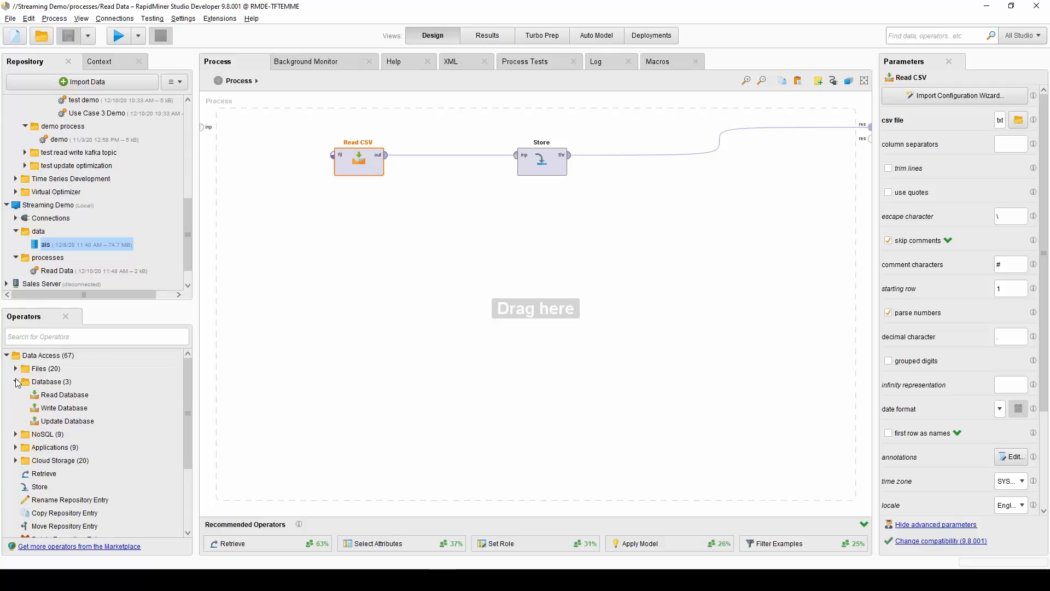
pyautogui.click(16, 381)
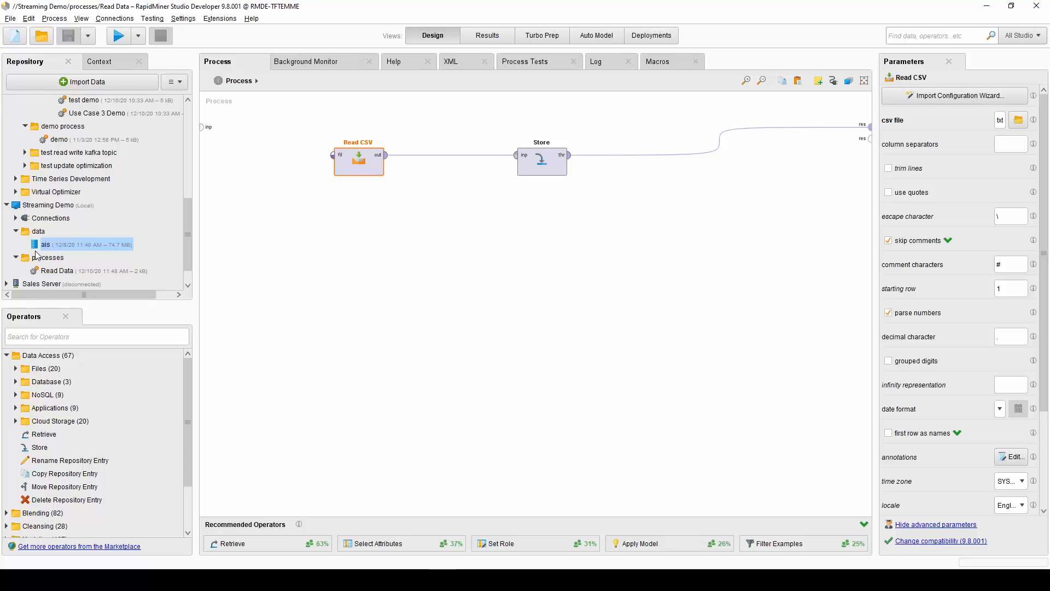
pyautogui.doubleClick(24, 233)
pyautogui.doubleClick(22, 244)
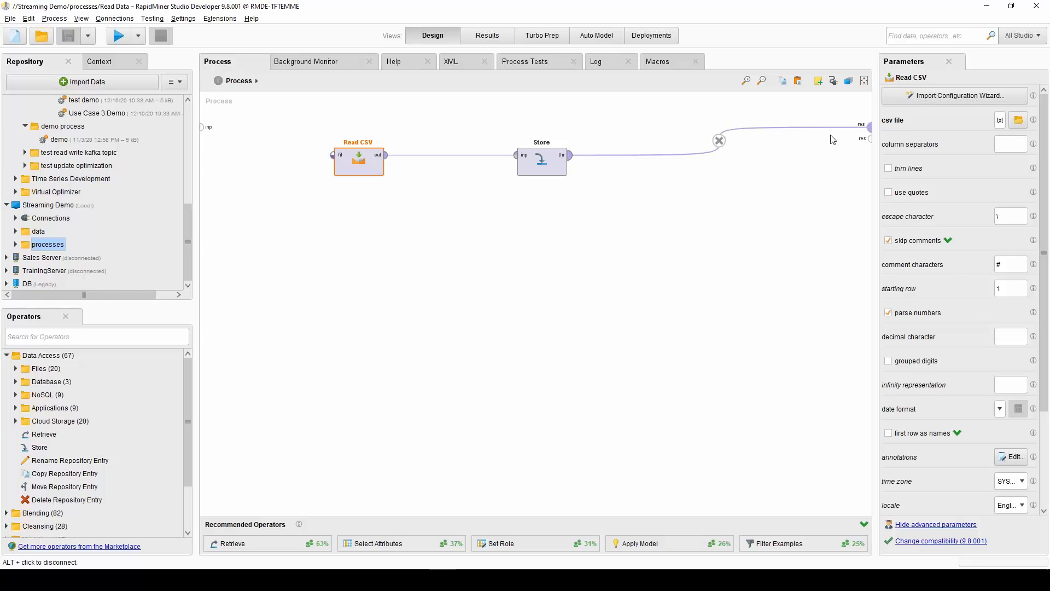
# - Collapse the Local Repository in the repository tree
pyautogui.rightClick(27, 219)
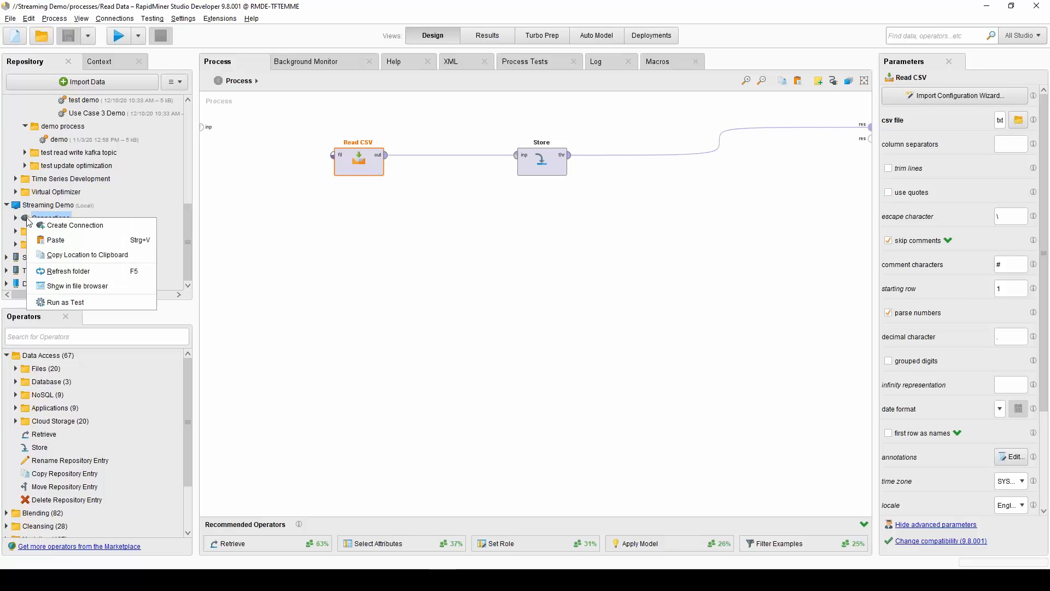
pyautogui.moveTo(189, 218); pyautogui.dragTo(189, 114)
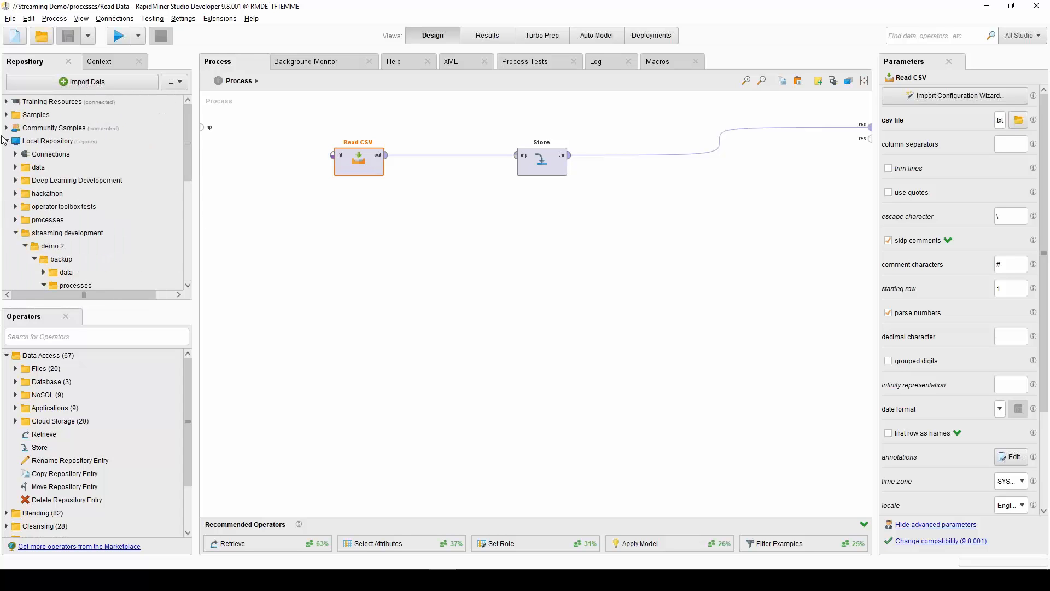
pyautogui.click(6, 140)
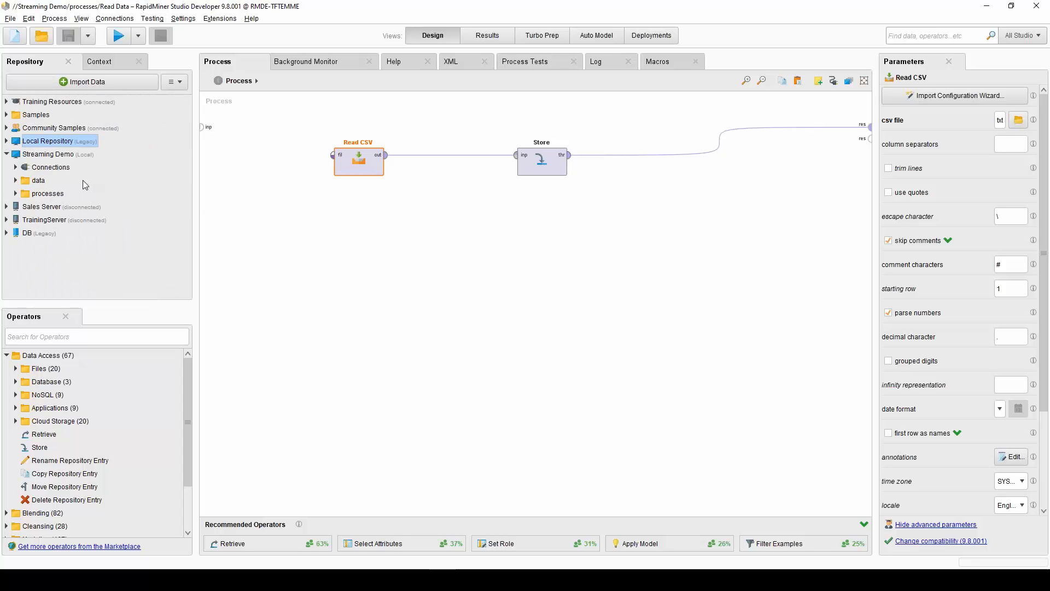
# - Create a Kafka Cluster connection named "Spring Kafka" in the Streaming Demo repository's Connections folder
pyautogui.click(41, 171)
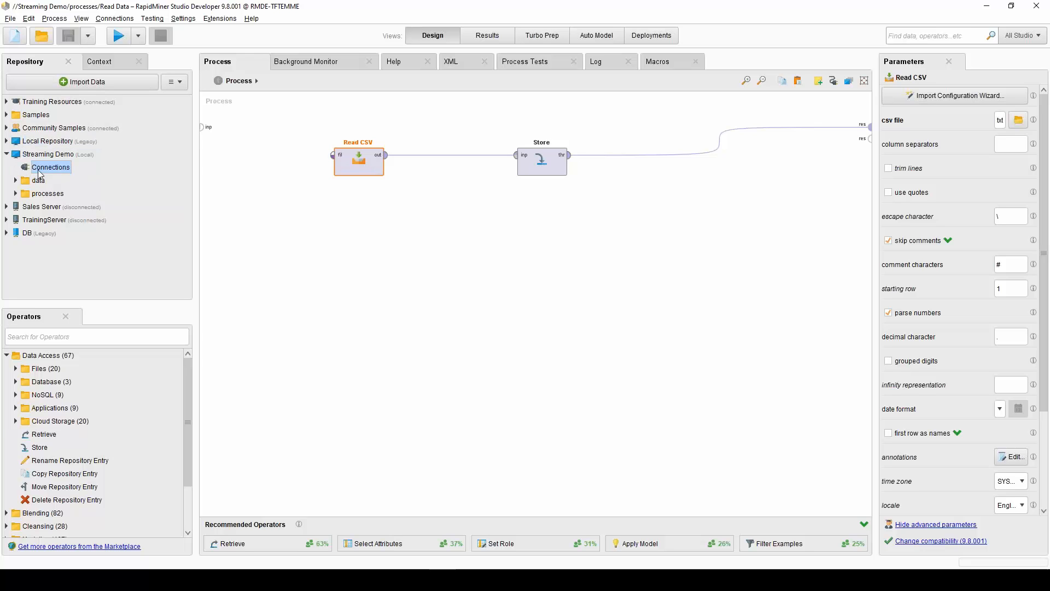
pyautogui.rightClick(35, 168)
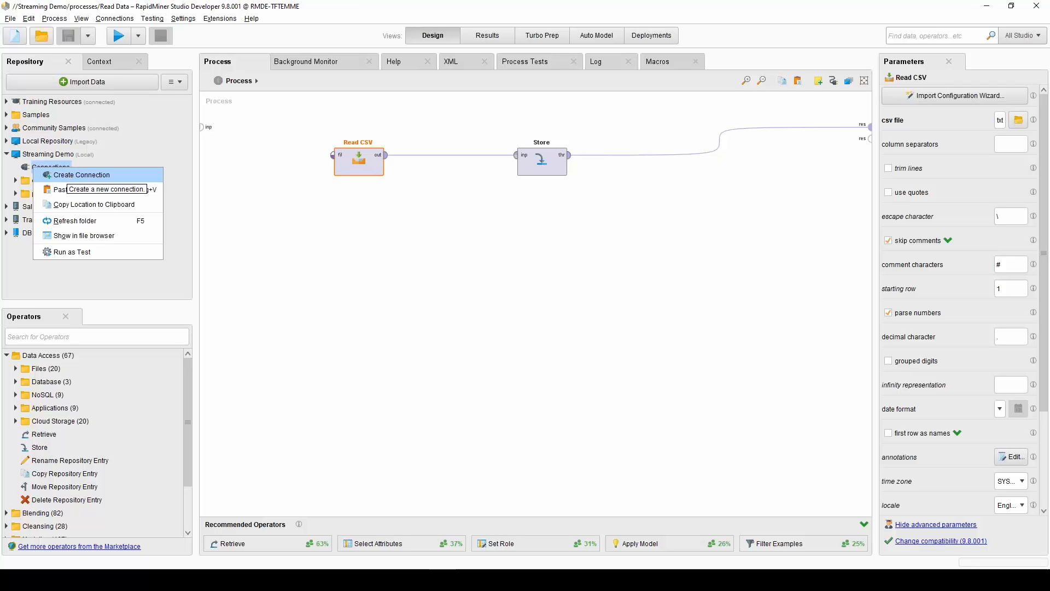
pyautogui.click(82, 174)
pyautogui.click(547, 241)
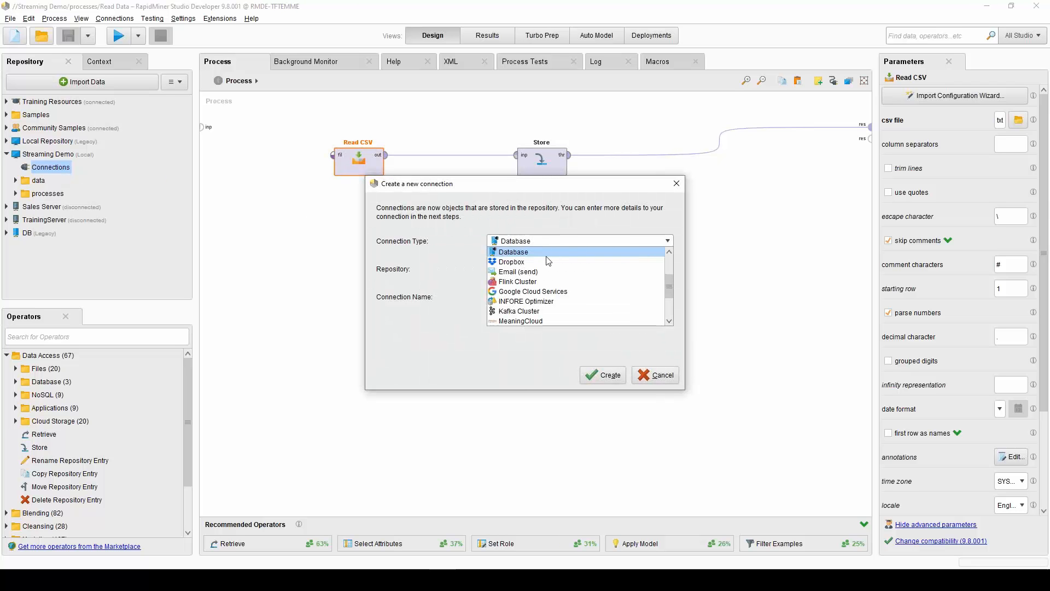
pyautogui.click(540, 312)
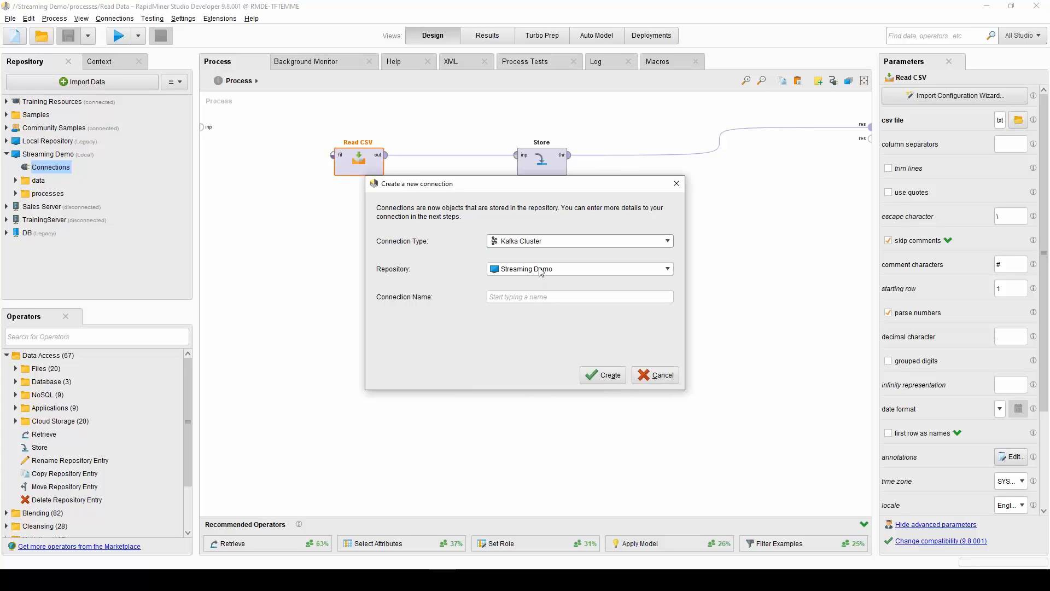
pyautogui.click(539, 296)
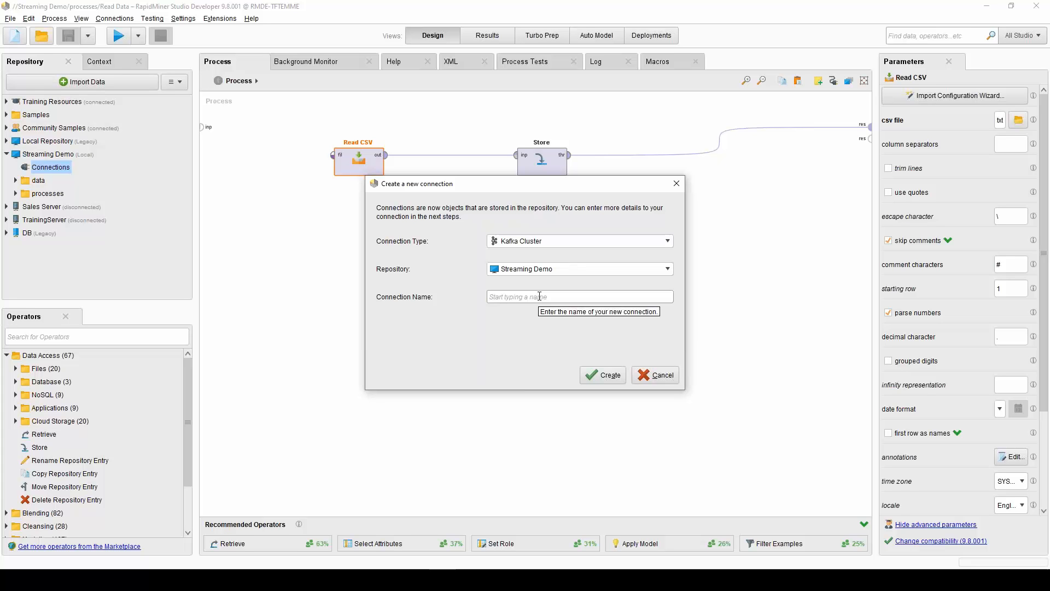
pyautogui.write('Spring Kafka')
pyautogui.click(606, 377)
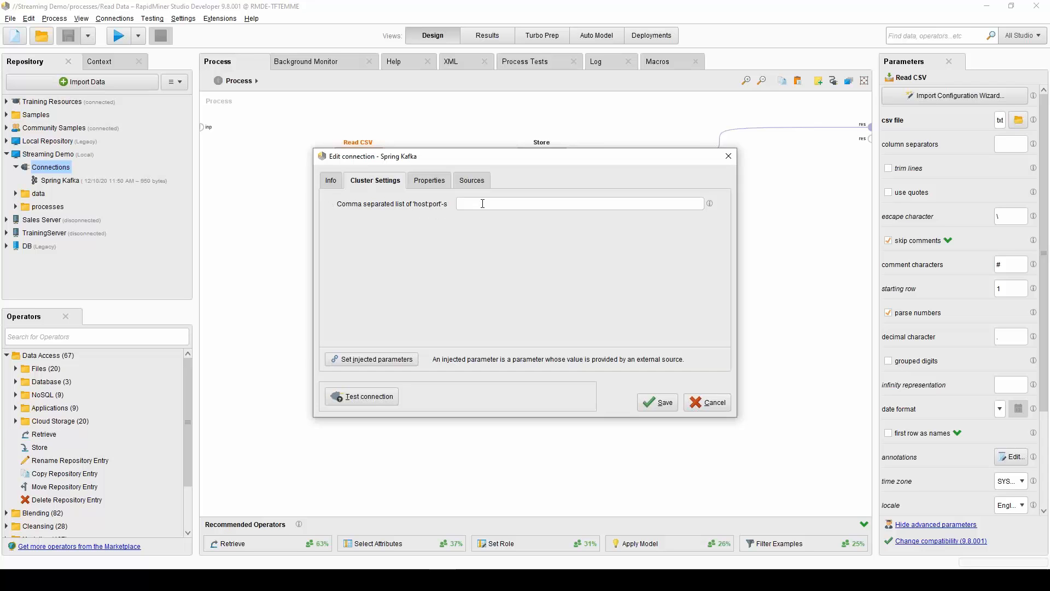
# - Paste the Kafka cluster's comma-separated host:port list into the Spring Kafka cluster settings and save the connection
pyautogui.hotkey('alt', 'Tab')
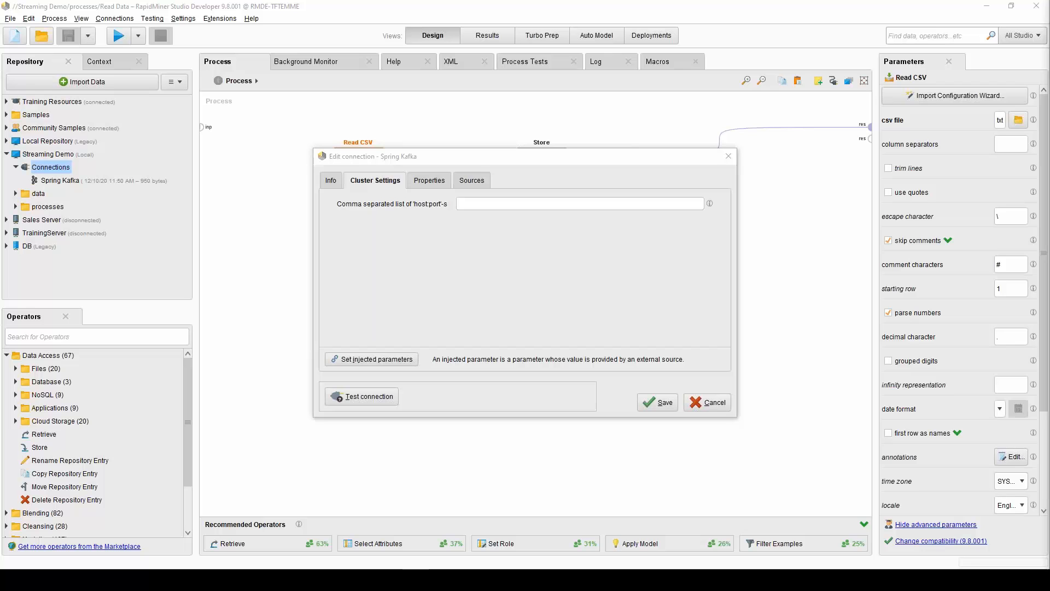
pyautogui.click(499, 206)
pyautogui.hotkey('ctrl', 'v')
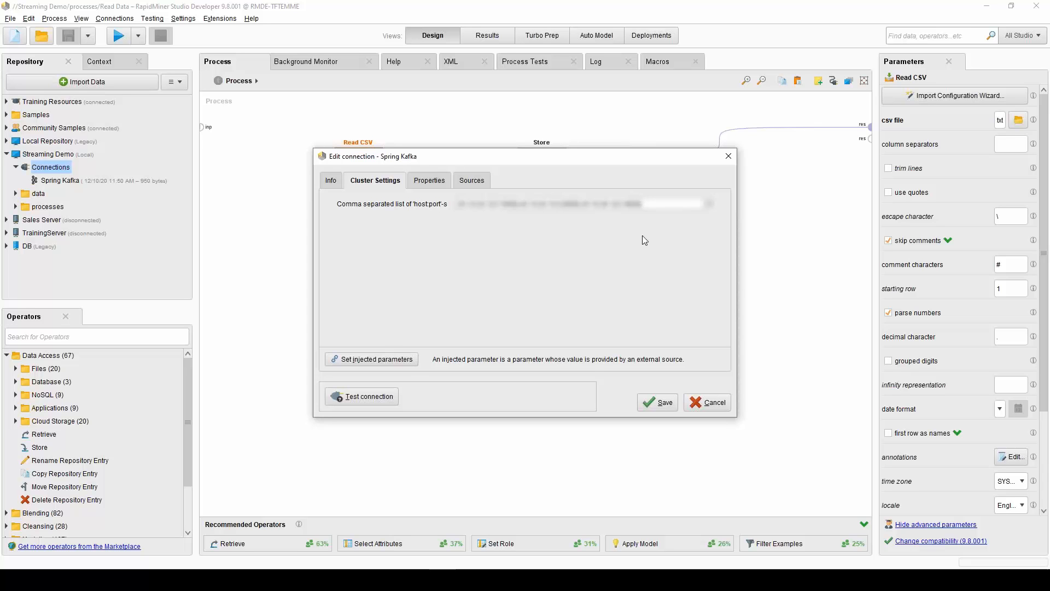
pyautogui.click(657, 406)
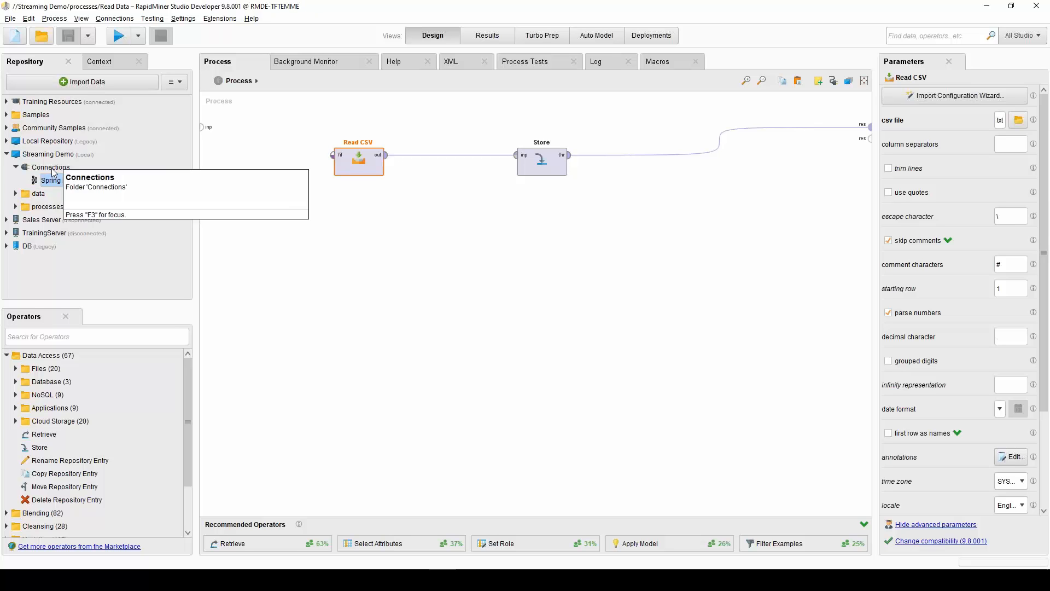
# - Create a Flink Cluster connection named "Spring Flink" in the Streaming Demo repository's Connections folder
pyautogui.click(50, 167)
pyautogui.rightClick(50, 168)
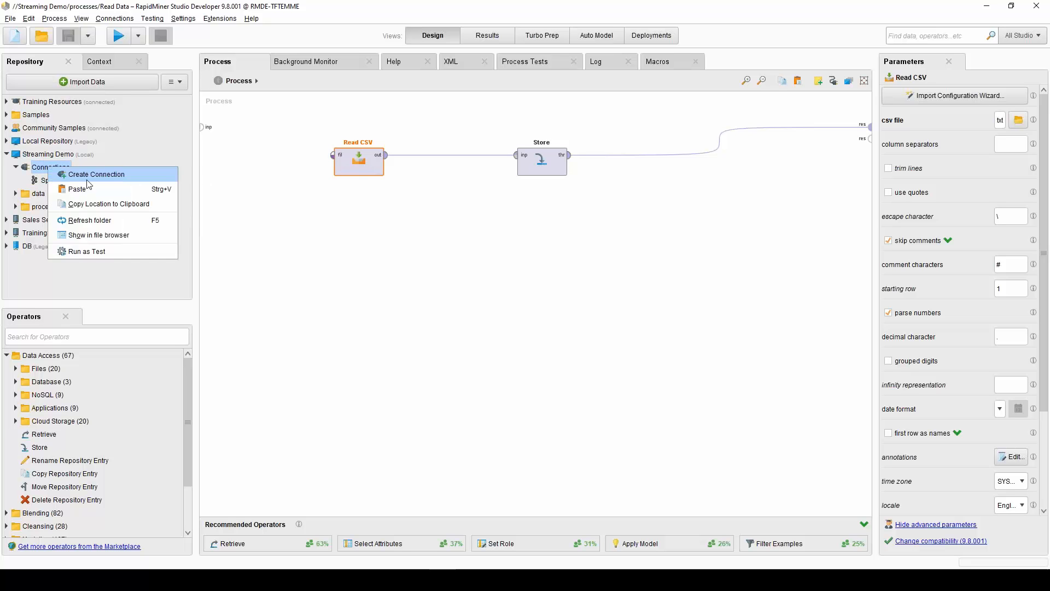
pyautogui.click(82, 173)
pyautogui.click(525, 241)
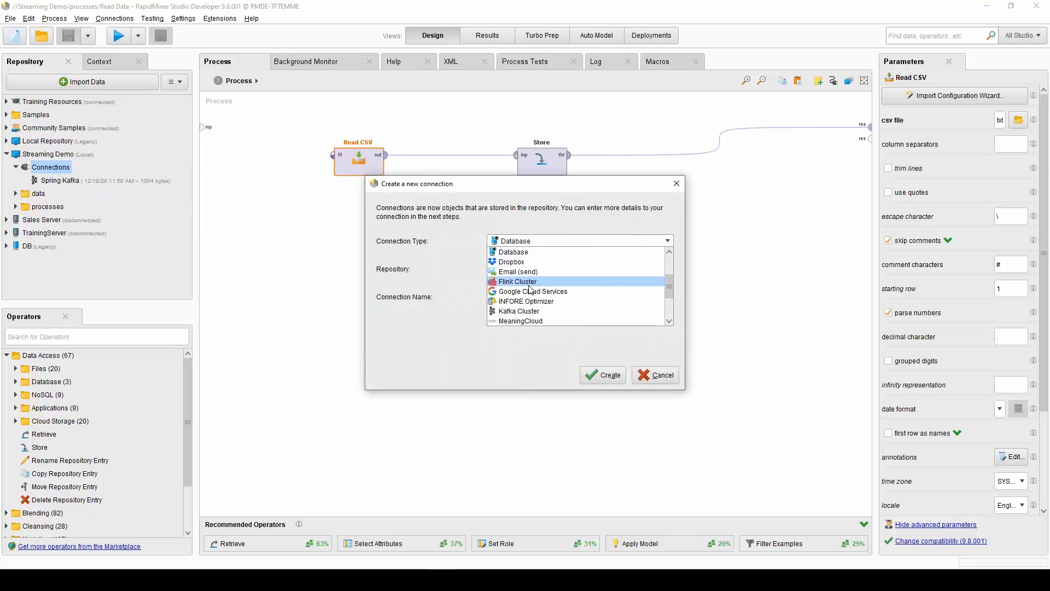
pyautogui.click(539, 279)
pyautogui.click(532, 297)
pyautogui.write('Spring Flink')
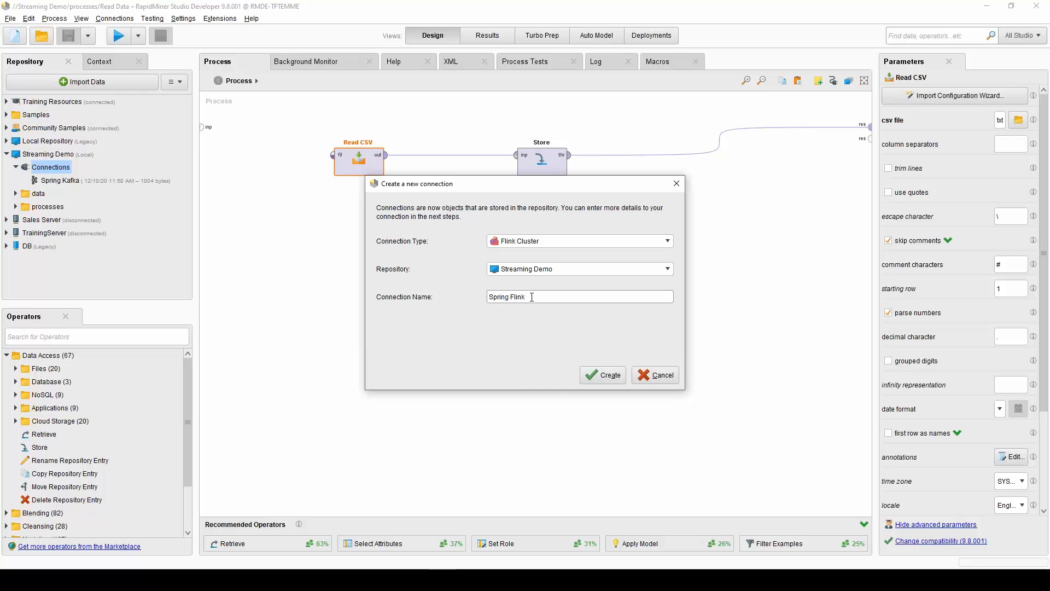
pyautogui.click(615, 374)
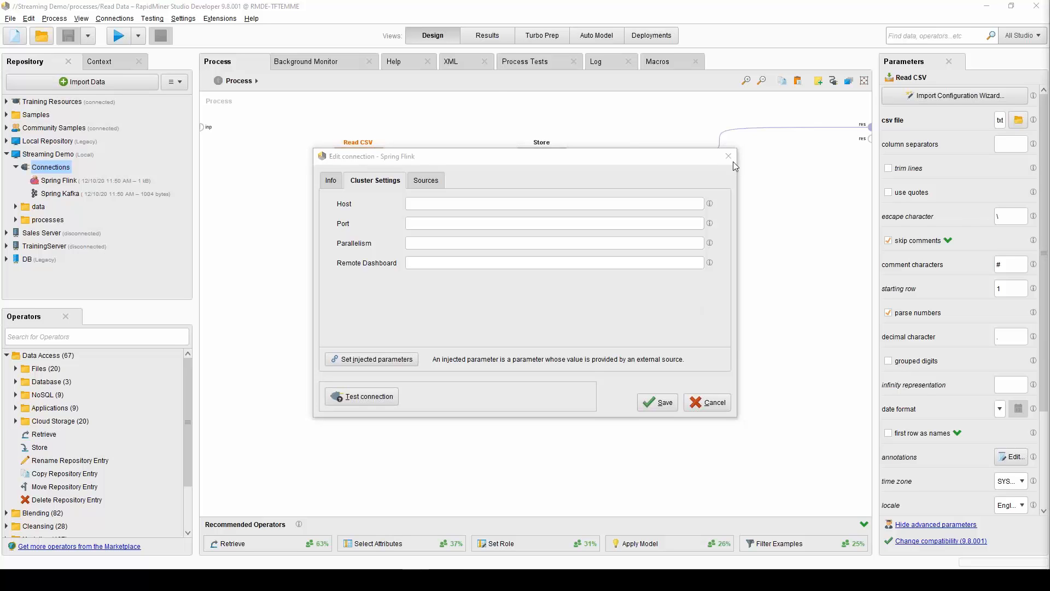
# - Fill in the Spring Flink cluster's host, port, parallelism and remote dashboard address, and save the connection
pyautogui.click(422, 202)
pyautogui.hotkey('ctrl', 'v')
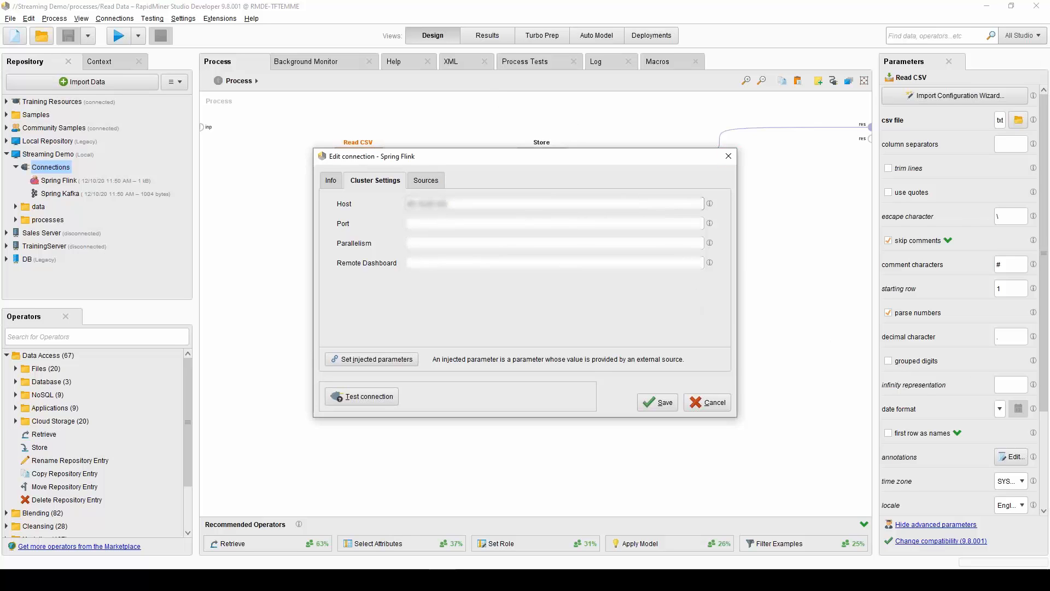
pyautogui.click(429, 223)
pyautogui.hotkey('ctrl', 'v')
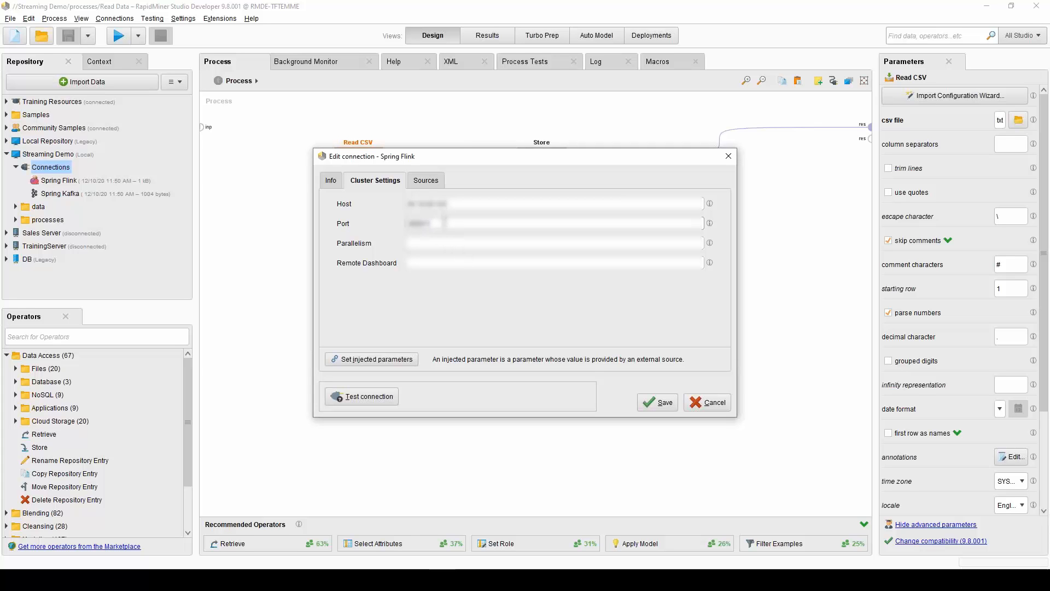
pyautogui.click(436, 244)
pyautogui.click(435, 263)
pyautogui.hotkey('ctrl', 'v')
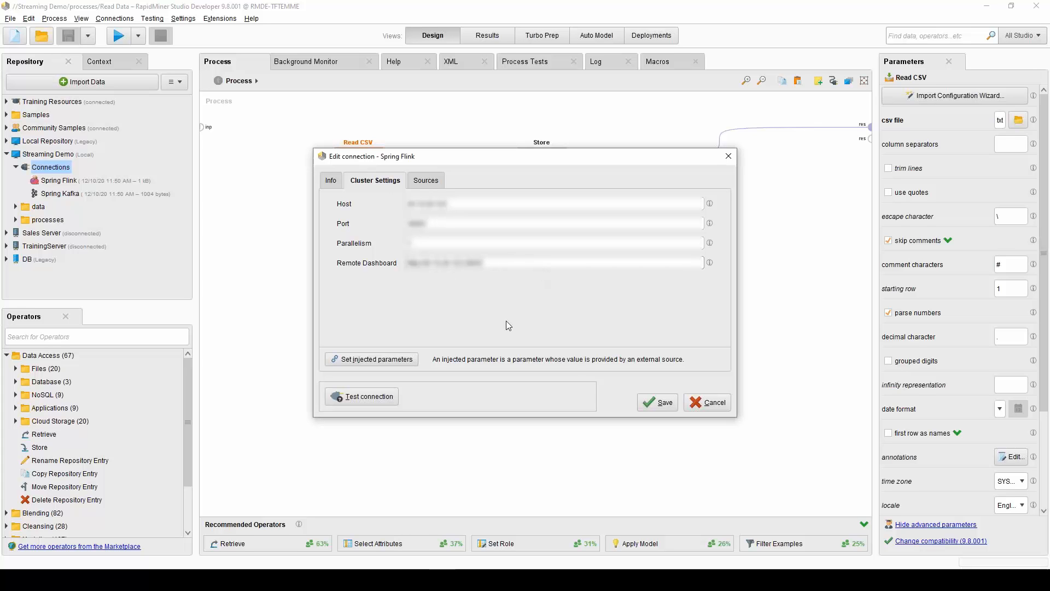
pyautogui.click(656, 403)
# - Create a second Flink Cluster connection named "Spring Flink CEF" in the Streaming Demo repository
pyautogui.rightClick(53, 168)
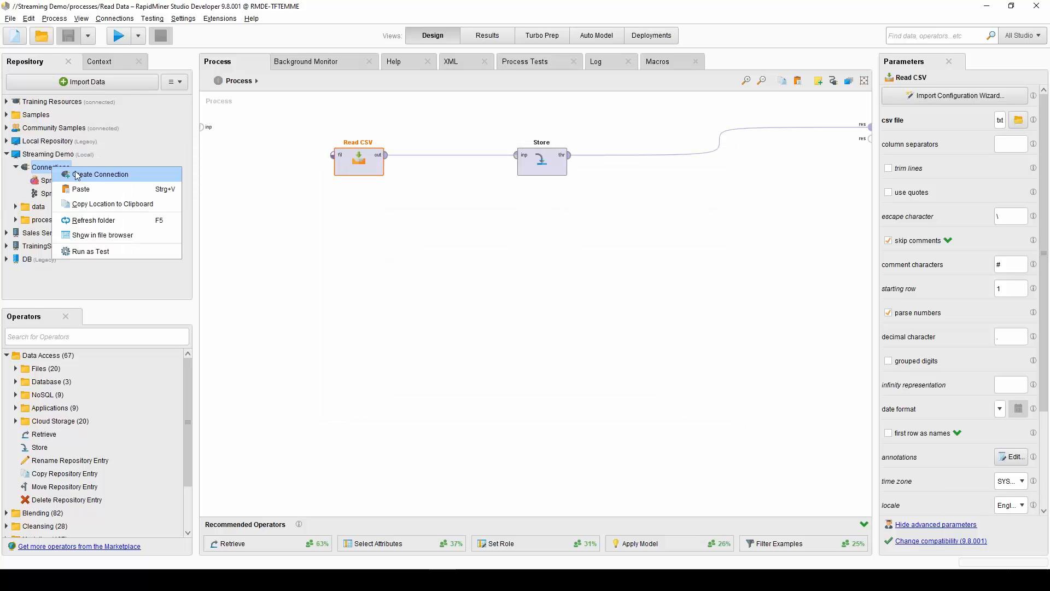
pyautogui.click(77, 175)
pyautogui.click(532, 241)
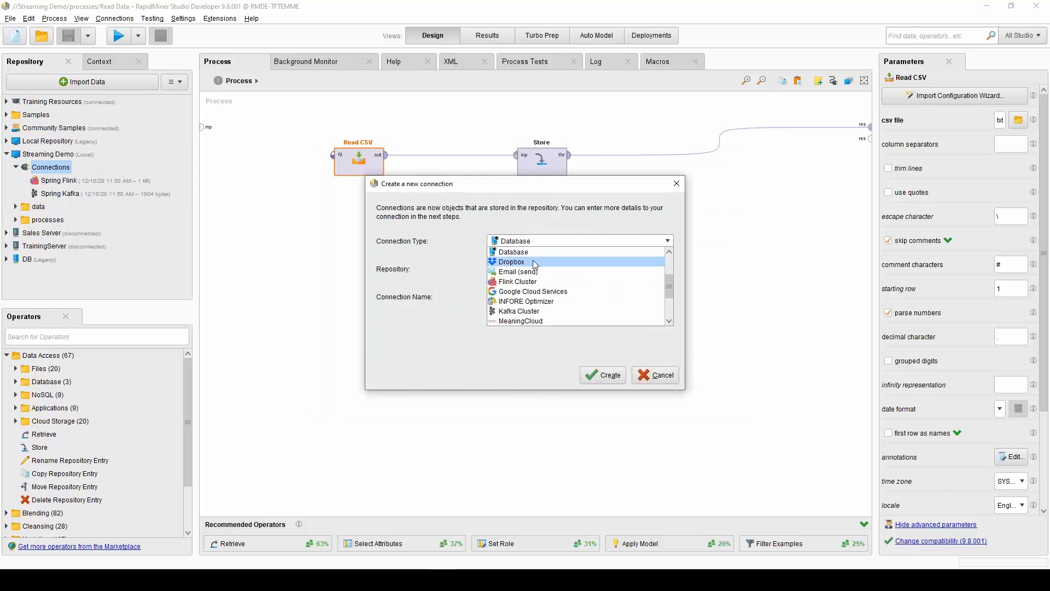
pyautogui.click(525, 282)
pyautogui.click(544, 297)
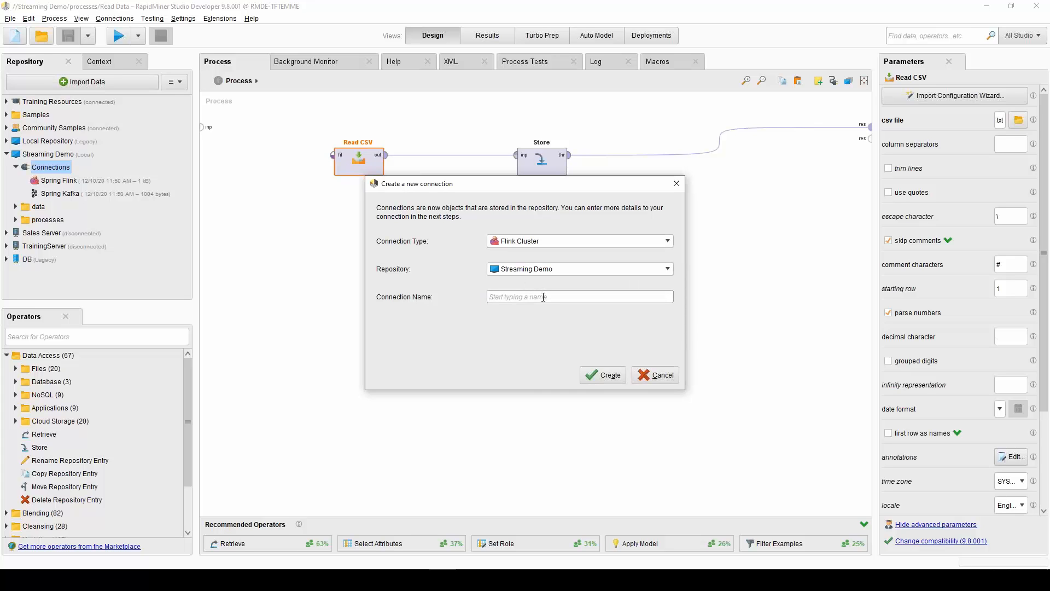
pyautogui.write('Spring Flink CEF')
pyautogui.click(603, 374)
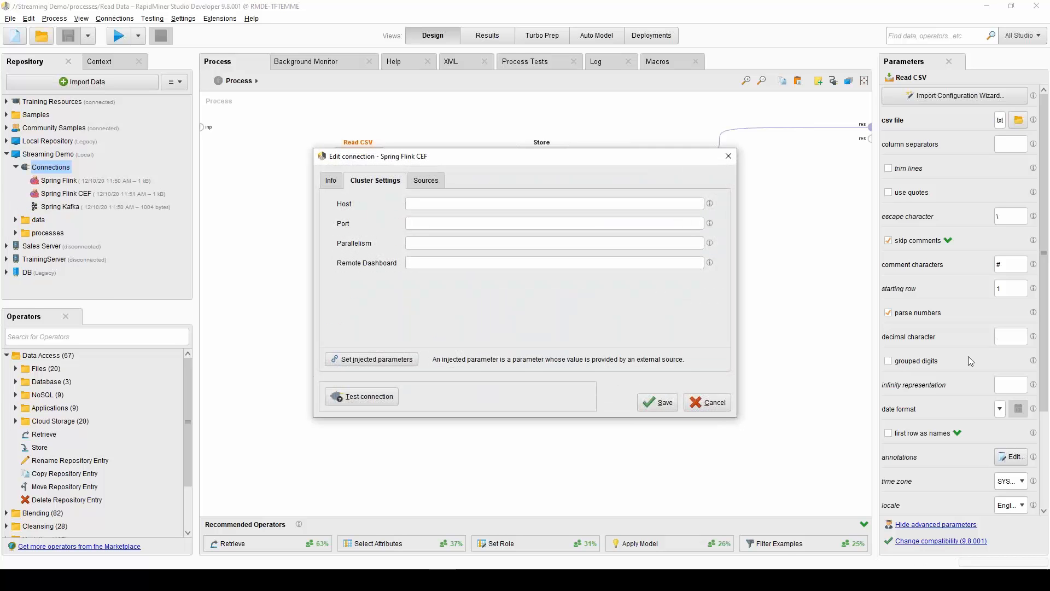
# - Paste the Spring Flink CEF cluster's host and port, set the parallelism to 1, and save the connection
pyautogui.hotkey('alt', 'Tab')
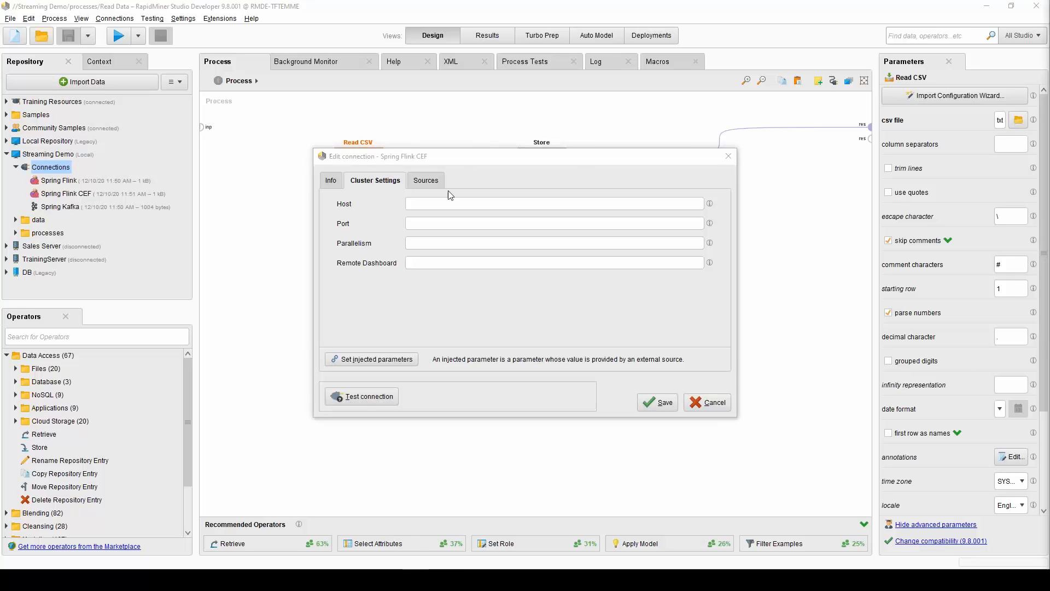
pyautogui.click(430, 204)
pyautogui.hotkey('ctrl', 'v')
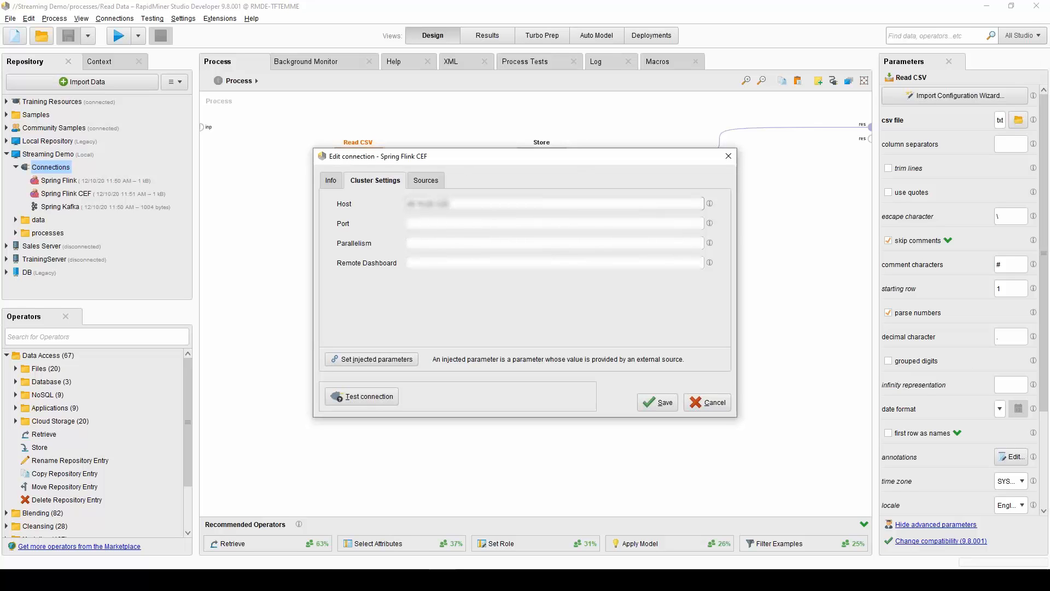
pyautogui.hotkey('alt', 'Tab')
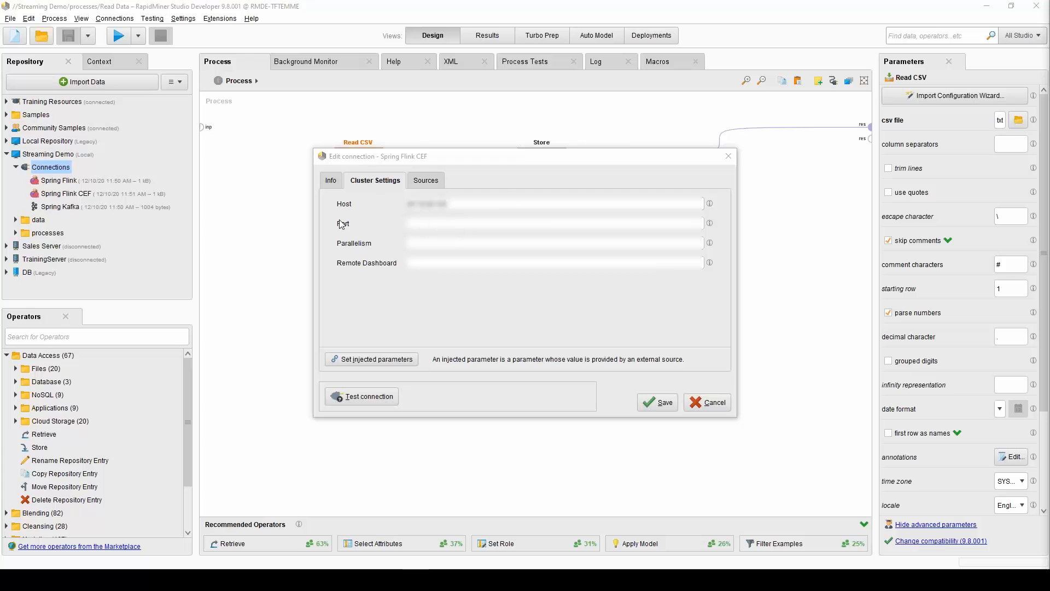
pyautogui.click(440, 224)
pyautogui.hotkey('ctrl', 'v')
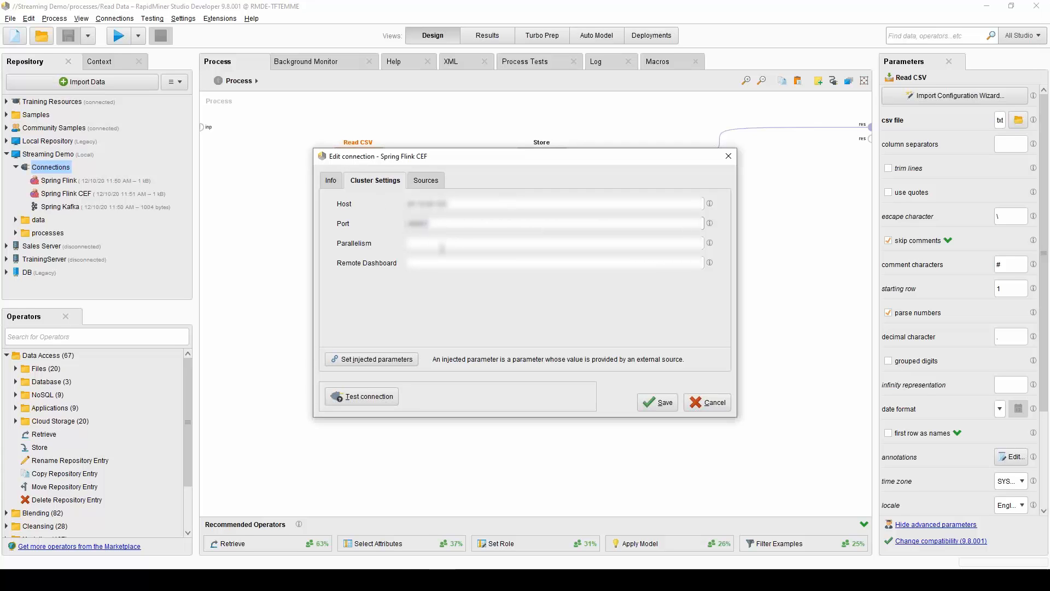
pyautogui.click(442, 247)
pyautogui.write('1')
pyautogui.hotkey('alt', 'Tab')
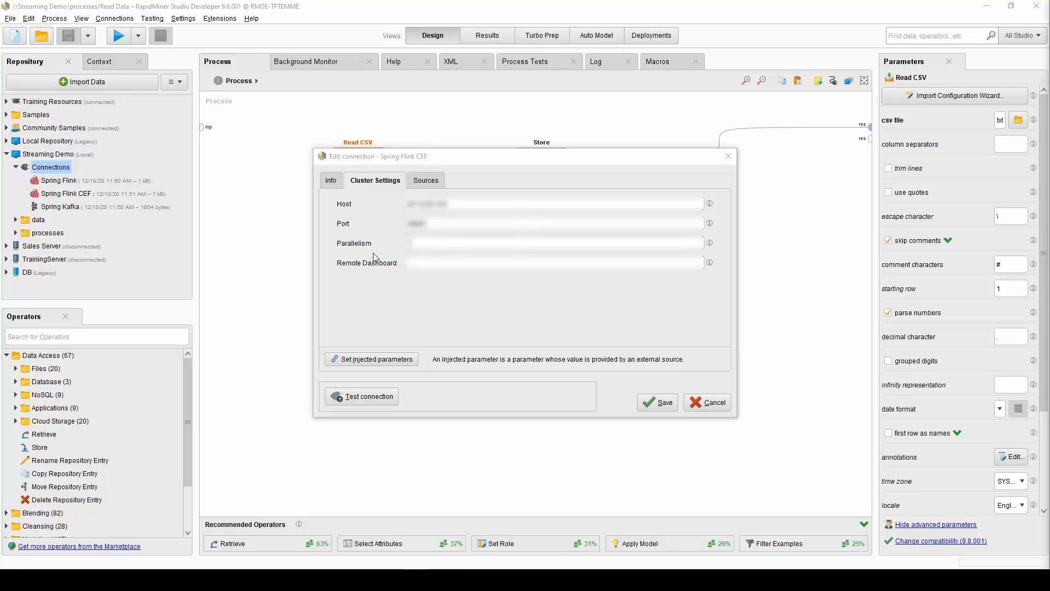
pyautogui.click(657, 402)
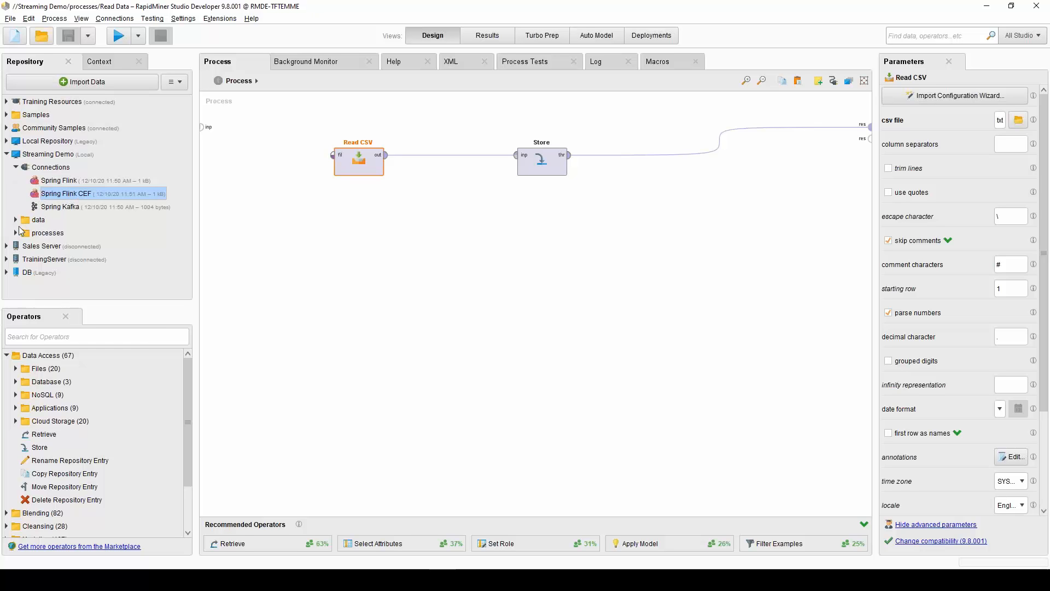
# - Check the contents of the Streaming Demo repository's data folder, collapse it again, and expand the processes folder
pyautogui.click(25, 234)
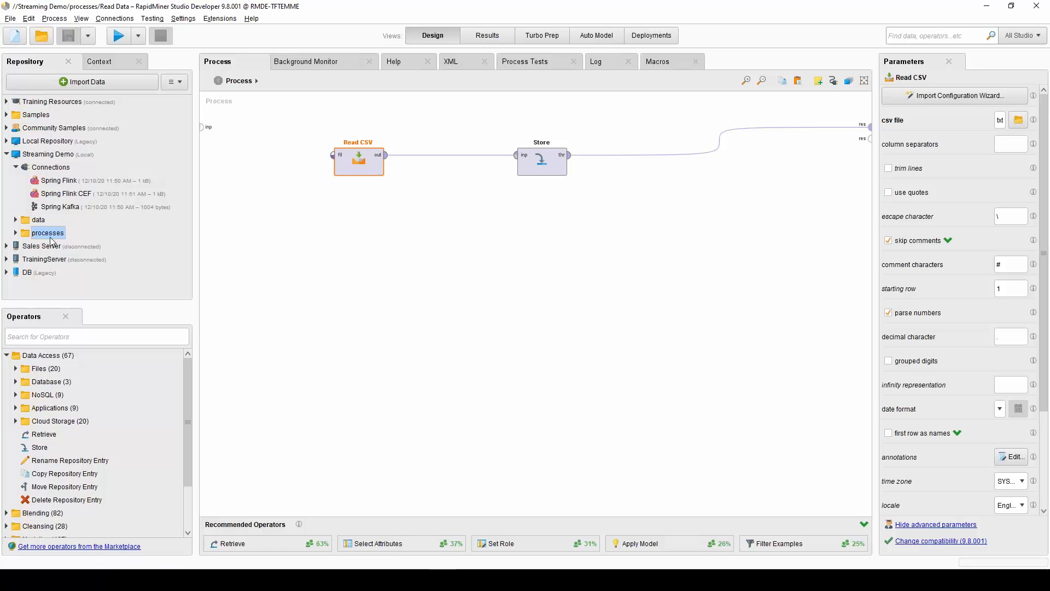
pyautogui.click(16, 220)
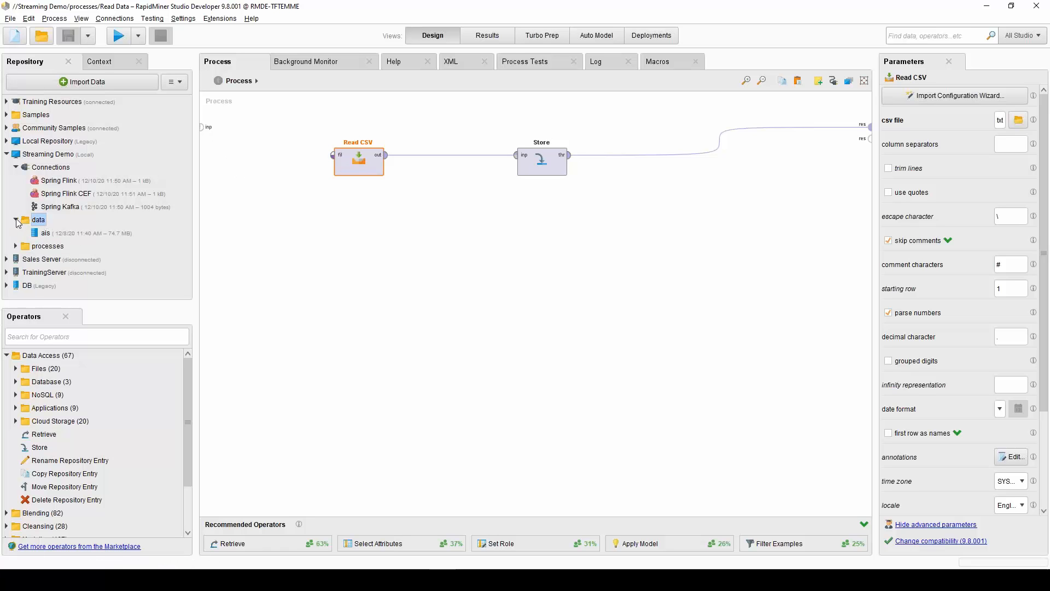
pyautogui.click(16, 219)
pyautogui.click(16, 233)
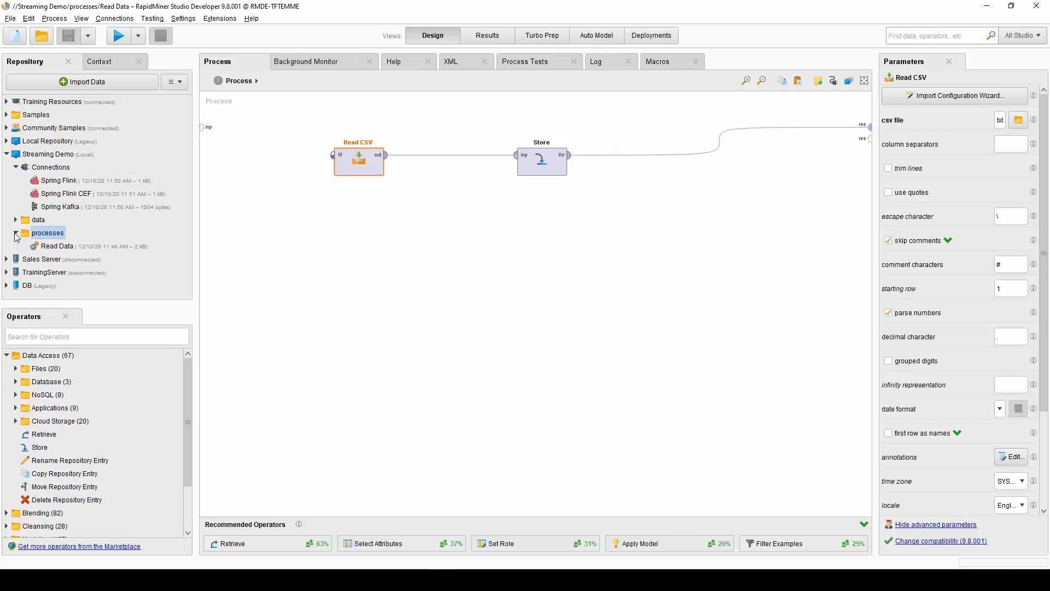
# - Create a blank process and store it in the Streaming Demo processes folder as "Push Data to Kafka"
pyautogui.click(15, 44)
pyautogui.click(323, 208)
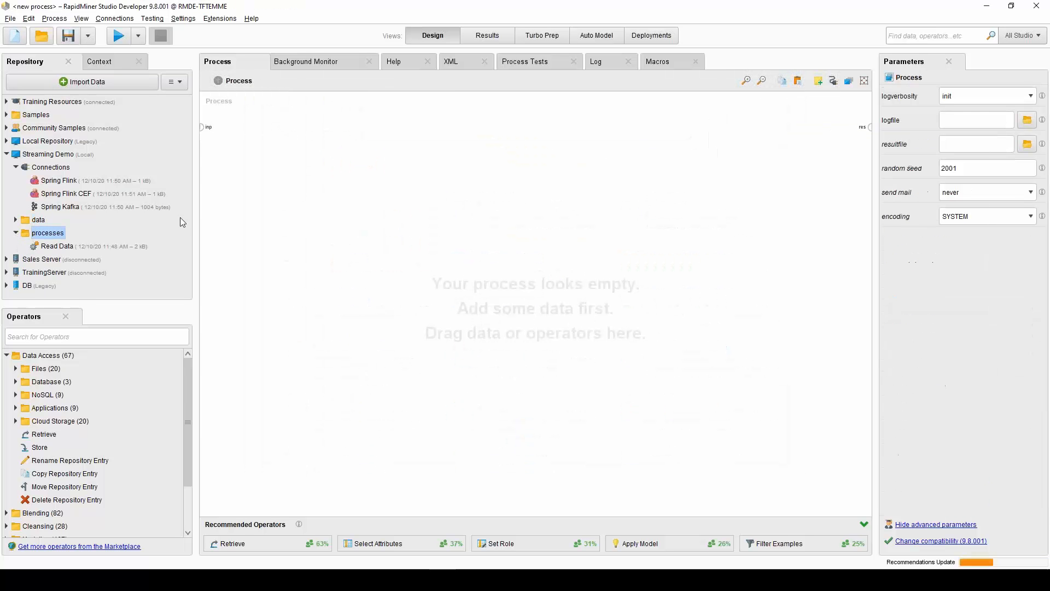
pyautogui.rightClick(58, 234)
pyautogui.click(117, 242)
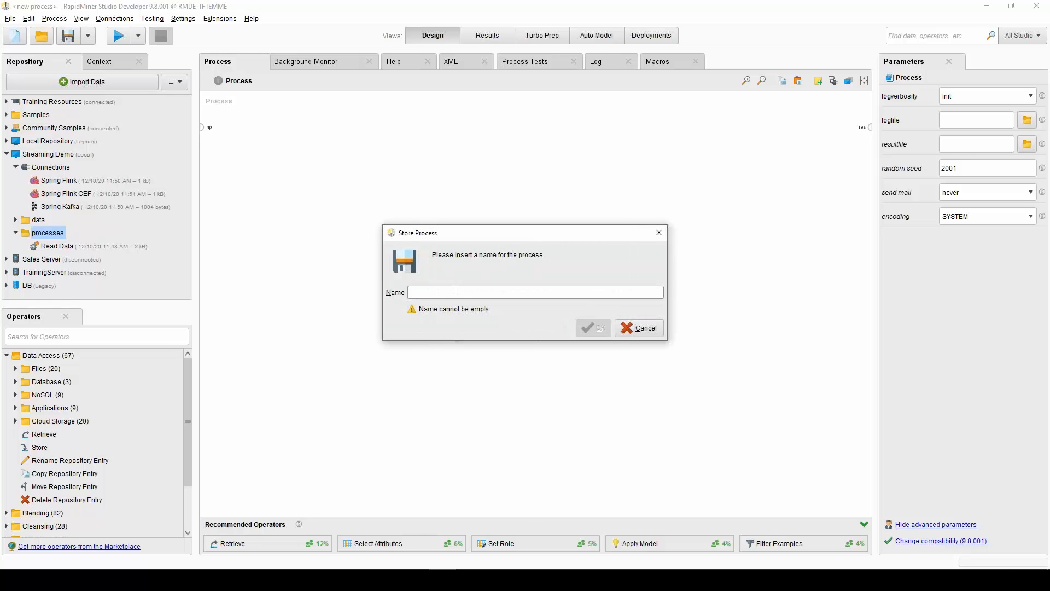
pyautogui.write('Push Data to Kafka')
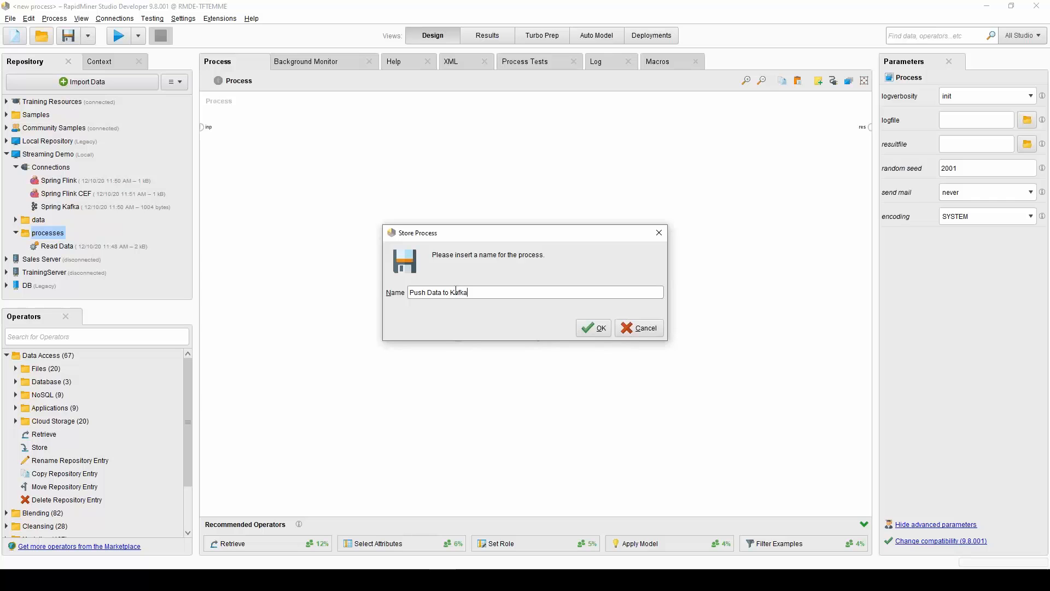
pyautogui.press('Return')
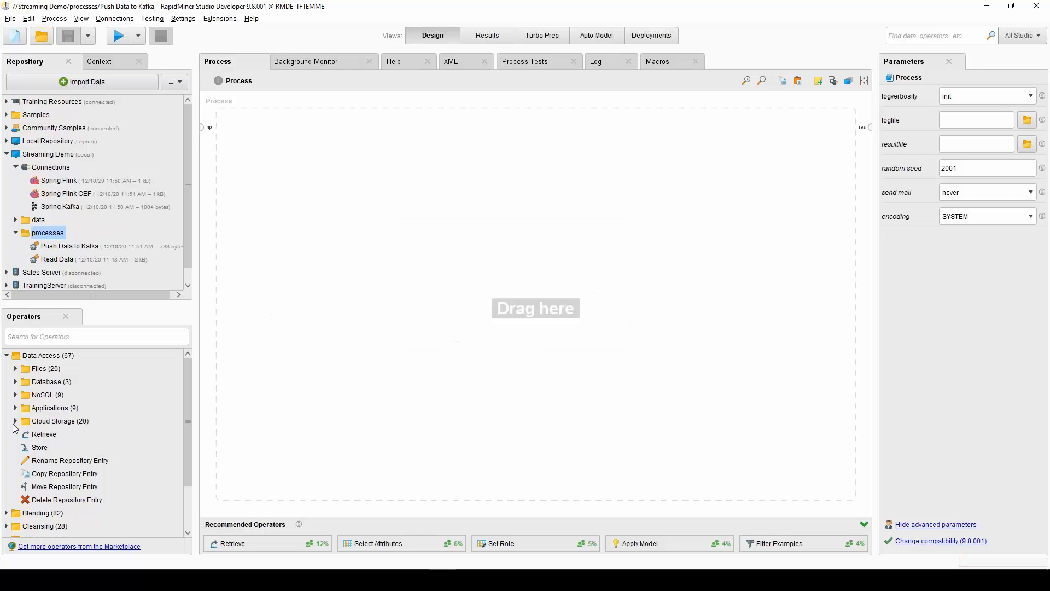
# - Add the Write Kafka Topic operator from the Streaming extension to the process and place it near the top of the canvas
pyautogui.click(6, 355)
pyautogui.click(5, 447)
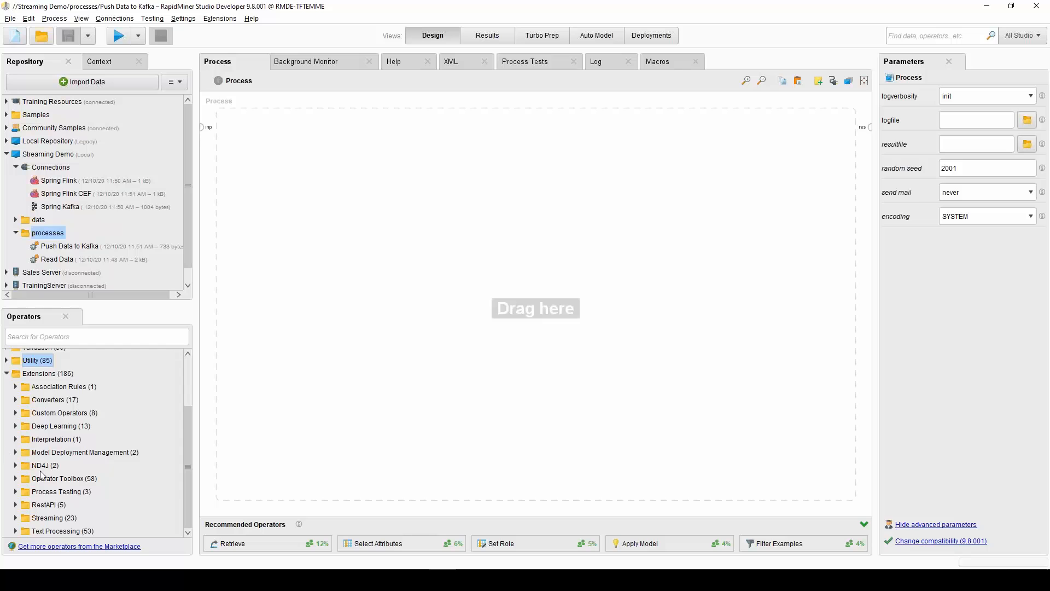
pyautogui.scroll(-5, 18, 519)
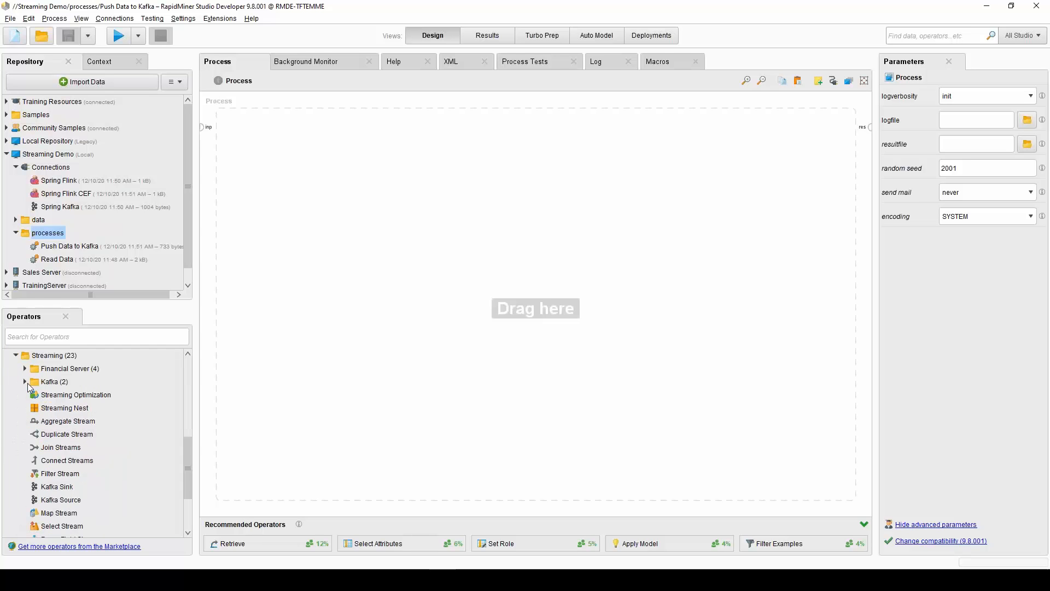
pyautogui.click(24, 381)
pyautogui.moveTo(56, 408); pyautogui.dragTo(353, 180)
pyautogui.moveTo(428, 236); pyautogui.dragTo(432, 137)
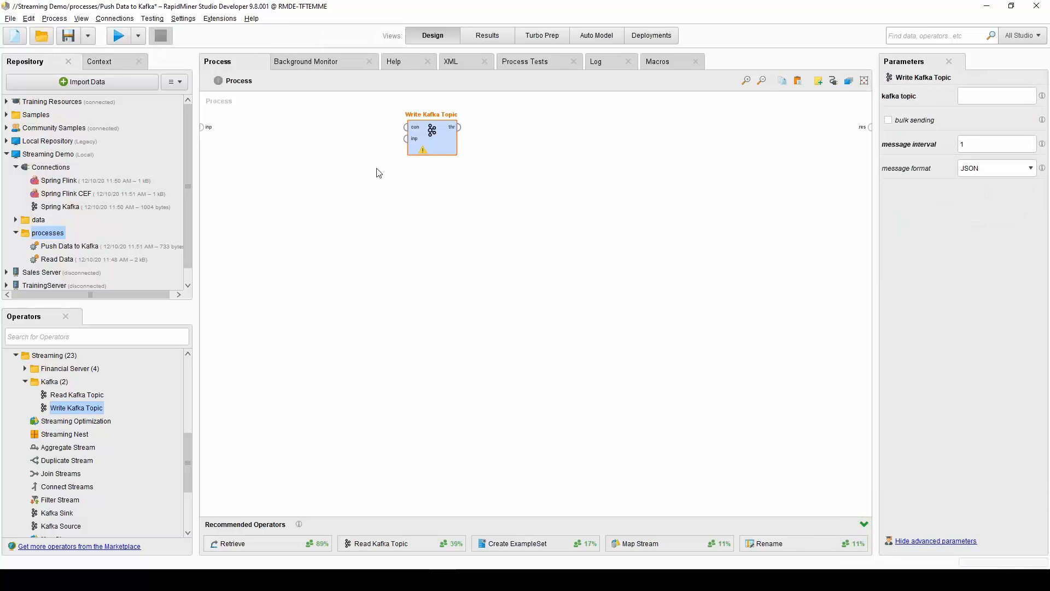
# - Feed the Spring Kafka connection and the ais data set into the Write Kafka Topic operator's connection and data inputs
pyautogui.moveTo(57, 207); pyautogui.dragTo(406, 127)
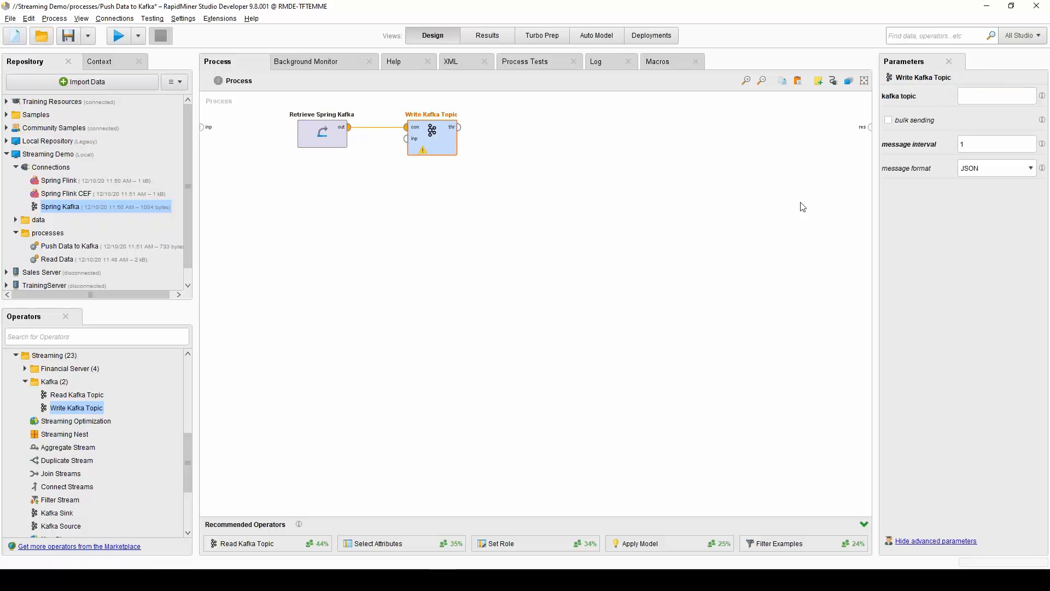
pyautogui.click(16, 219)
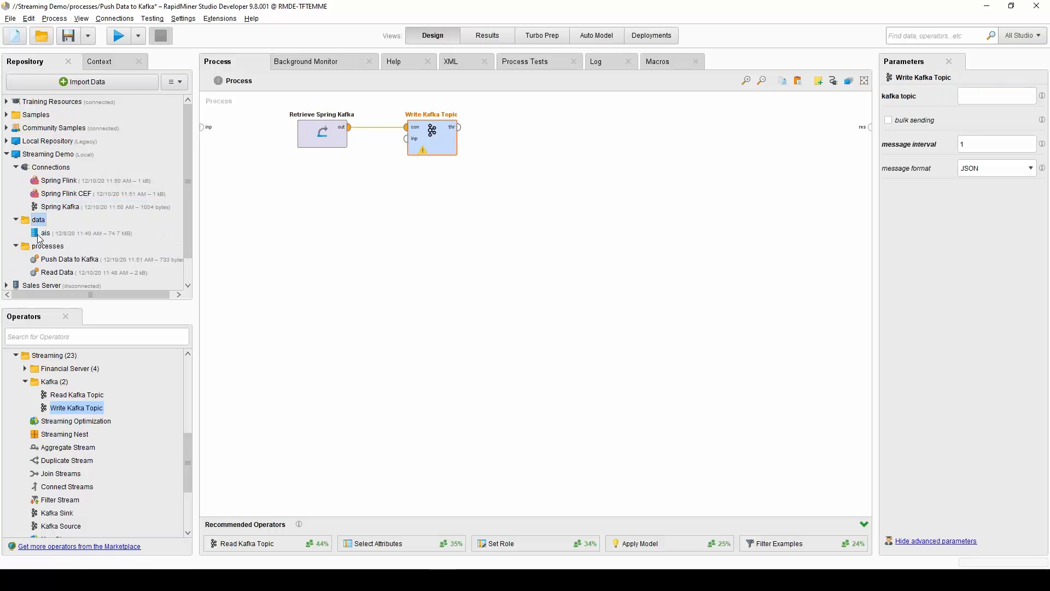
pyautogui.moveTo(46, 232); pyautogui.dragTo(405, 139)
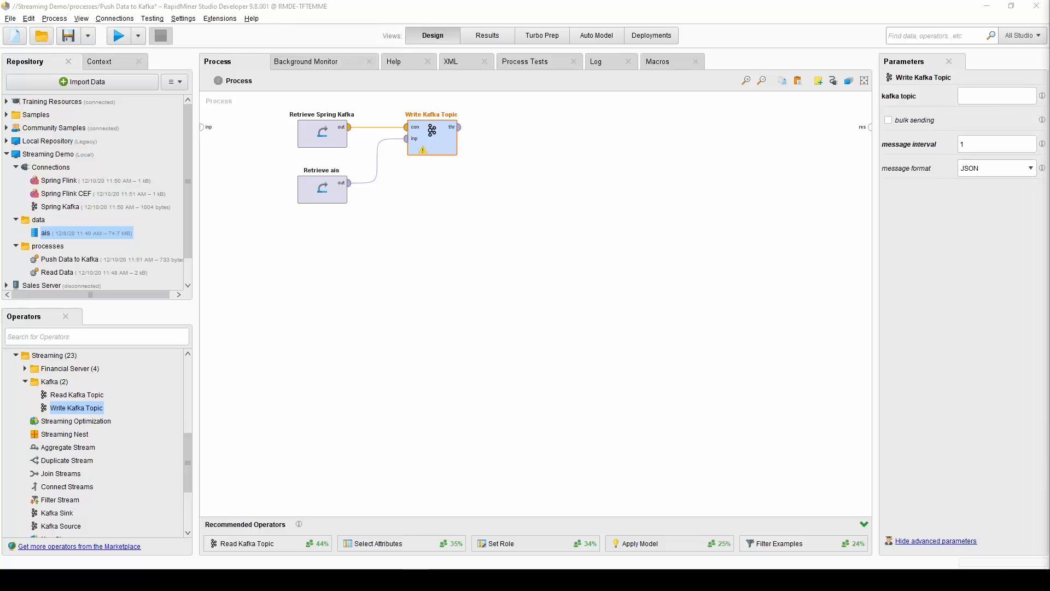
# - Configure Write Kafka Topic with topic "demo_input", bulk sending enabled and message format String, and save the process
pyautogui.click(994, 96)
pyautogui.write('demo_input')
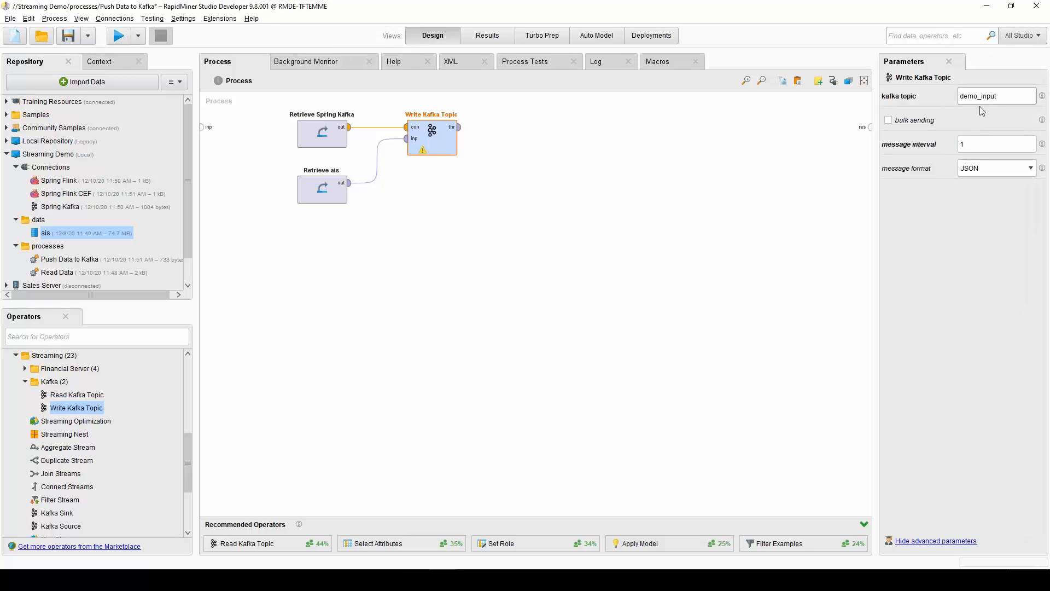
pyautogui.click(926, 121)
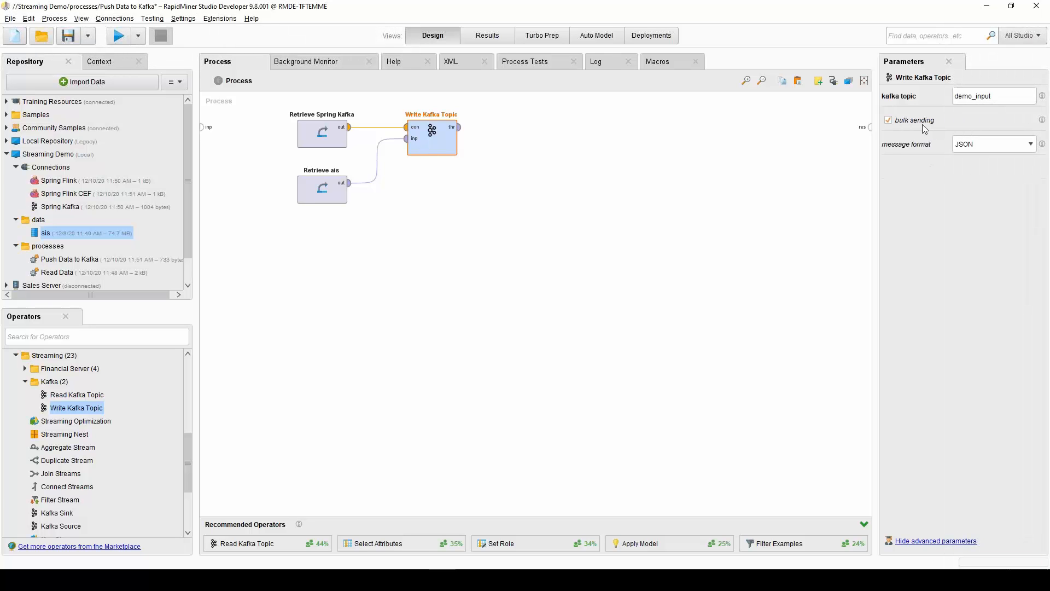
pyautogui.click(983, 145)
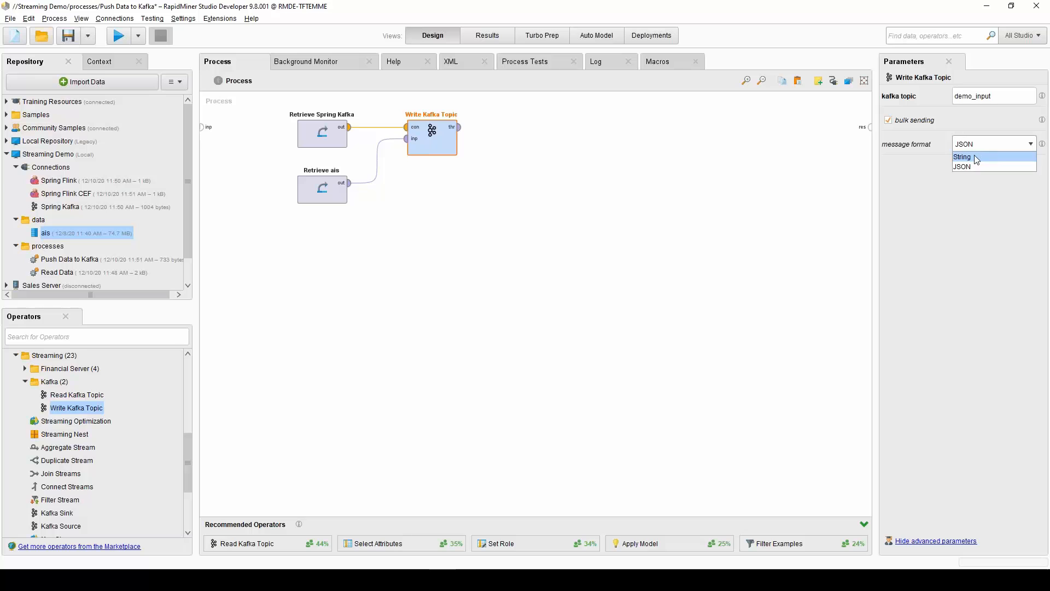
pyautogui.click(976, 158)
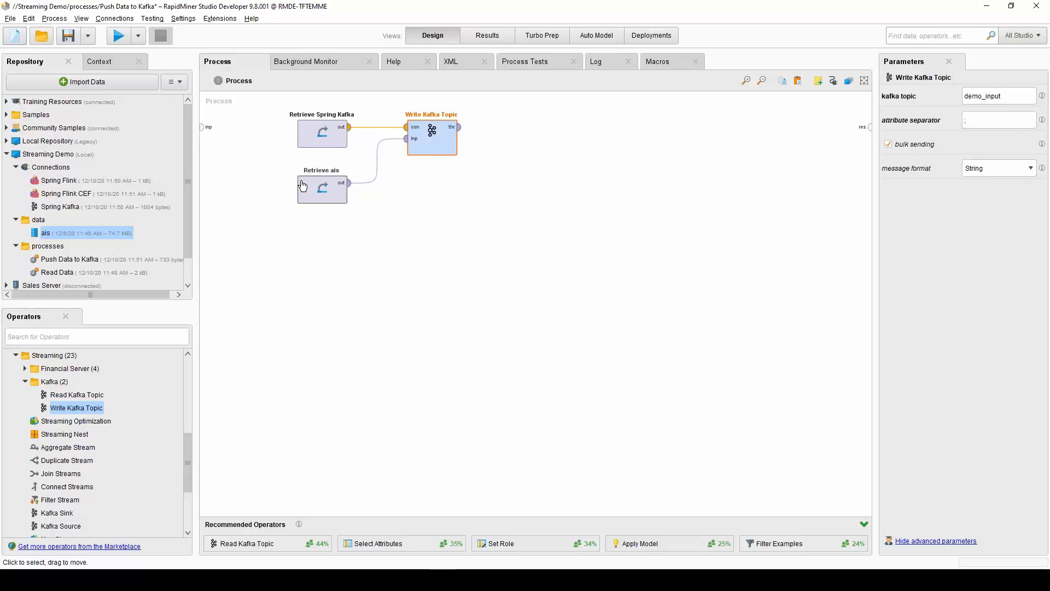
pyautogui.click(323, 188)
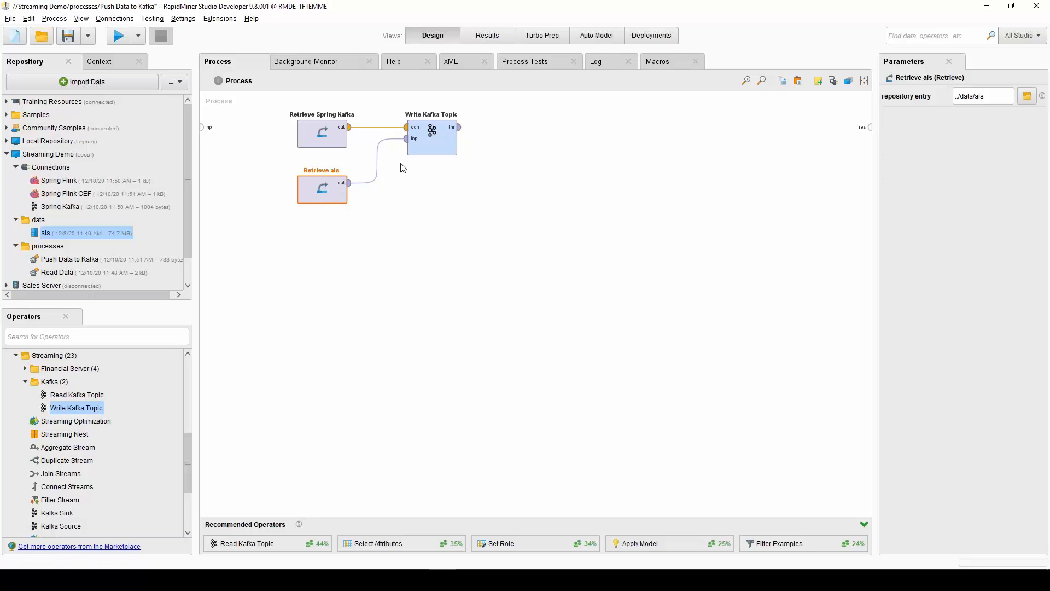
pyautogui.click(448, 153)
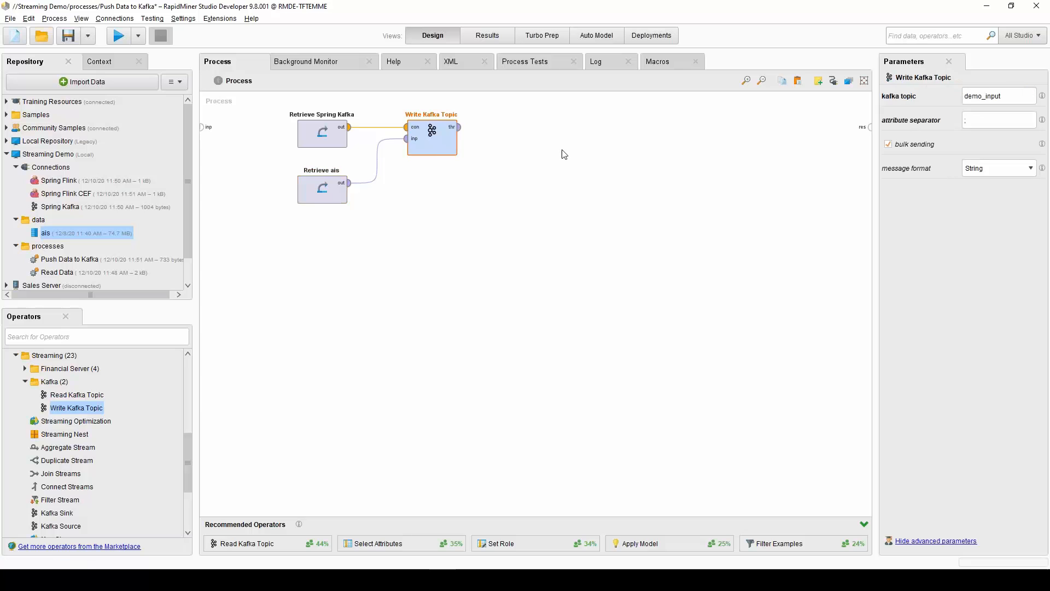
pyautogui.hotkey('ctrl', 's')
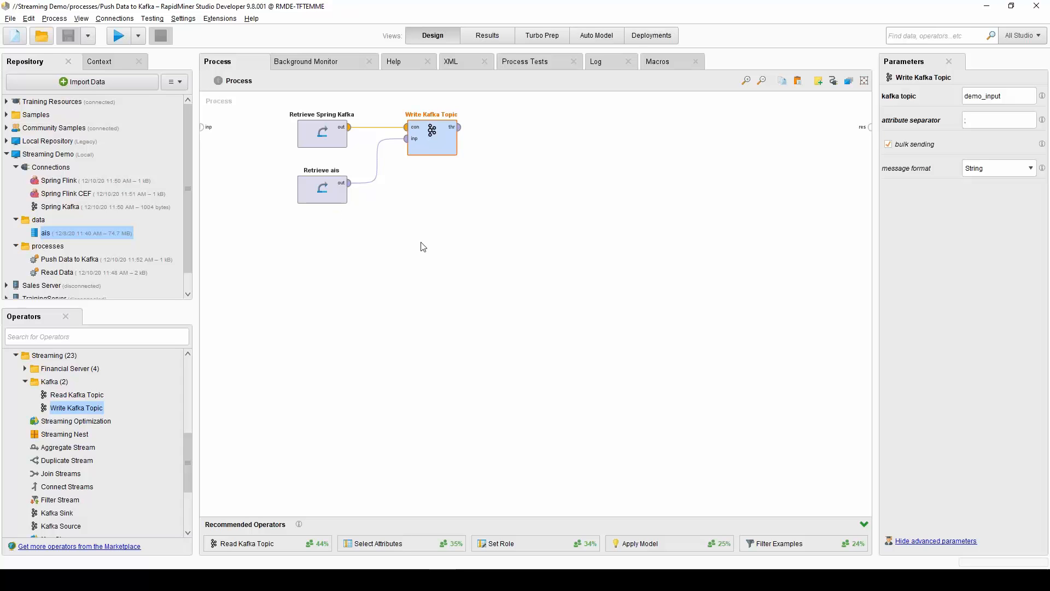
# - Run the Push Data to Kafka process in the background, check its status, and return to the process view
pyautogui.click(138, 36)
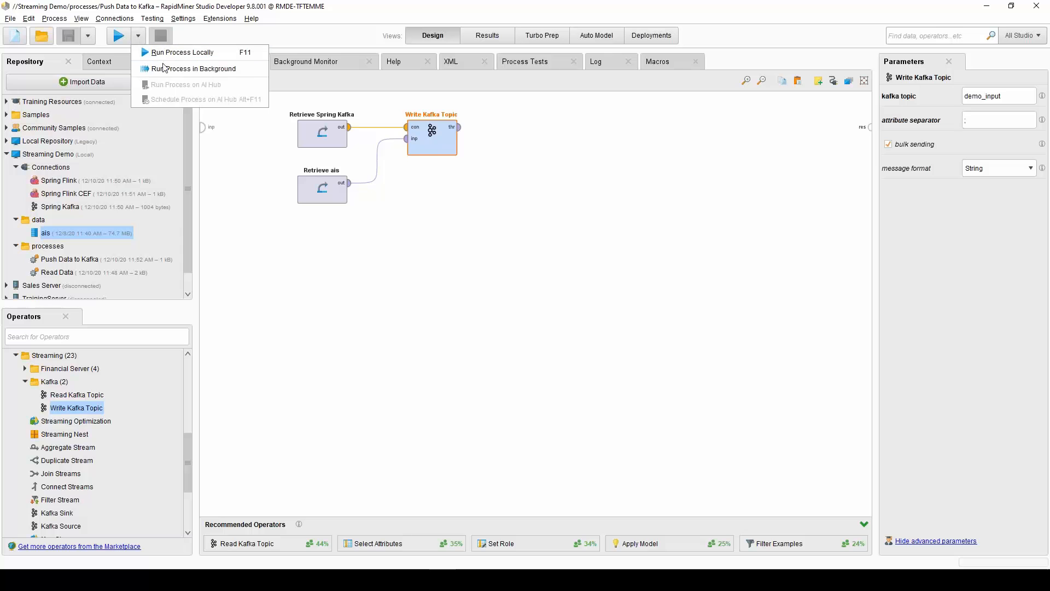
pyautogui.click(192, 69)
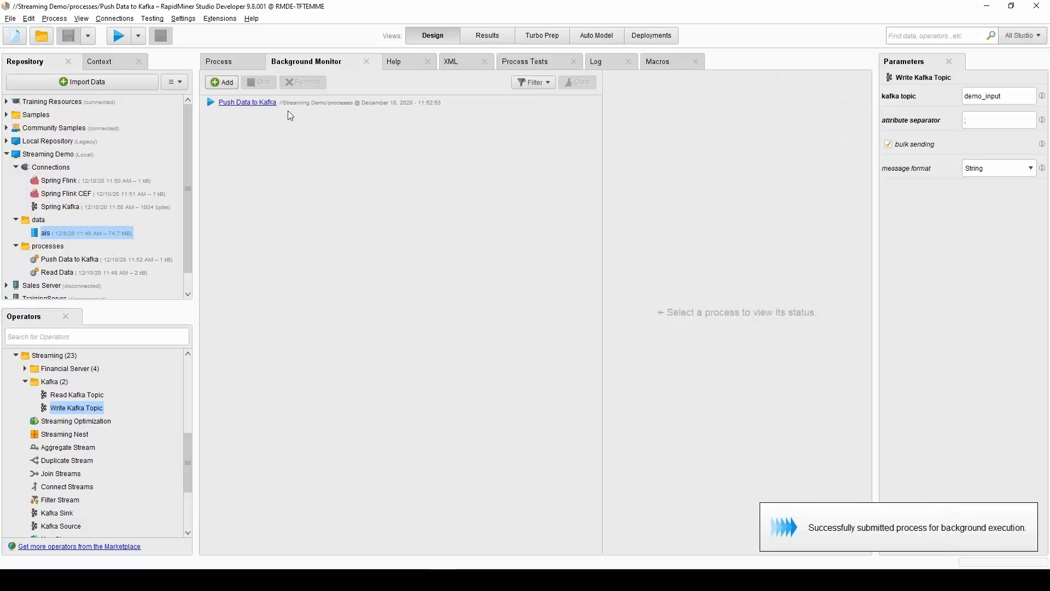
pyautogui.click(291, 102)
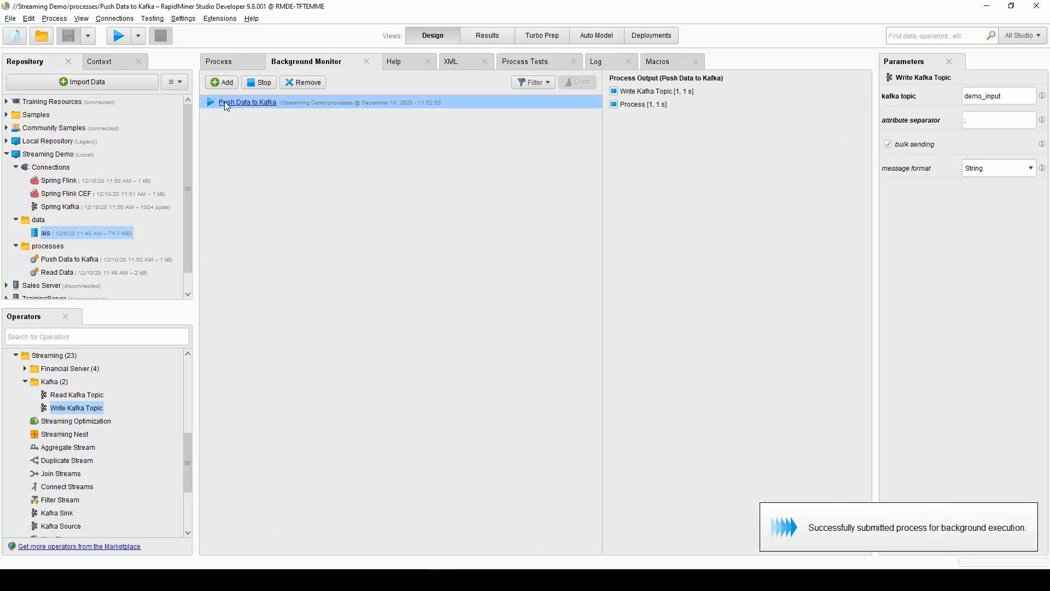
pyautogui.click(237, 66)
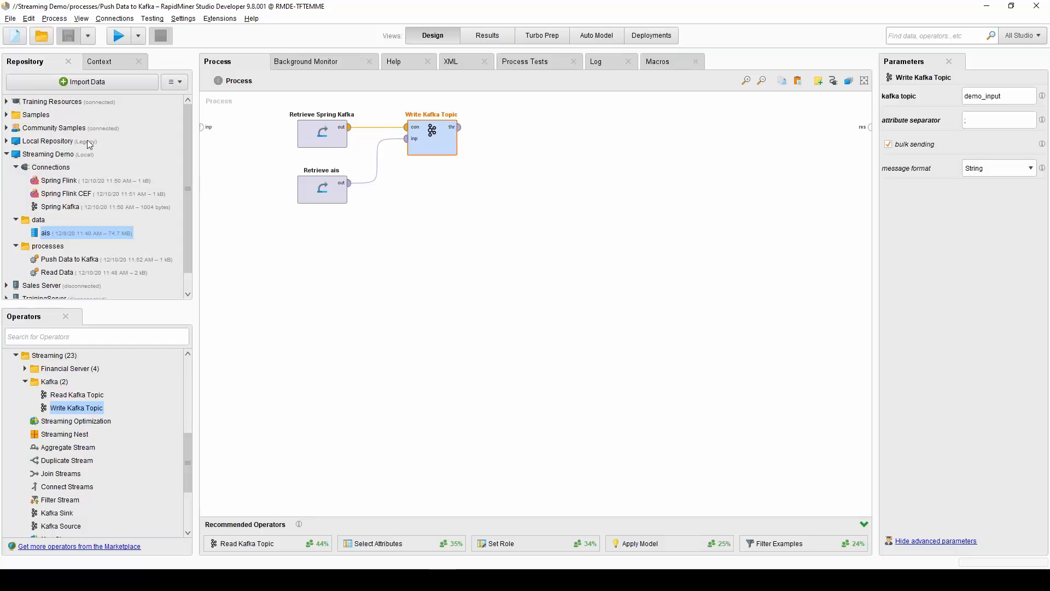
# - Create another blank process and store it in the Streaming Demo processes folder as "Use Case 3 Demo"
pyautogui.click(20, 39)
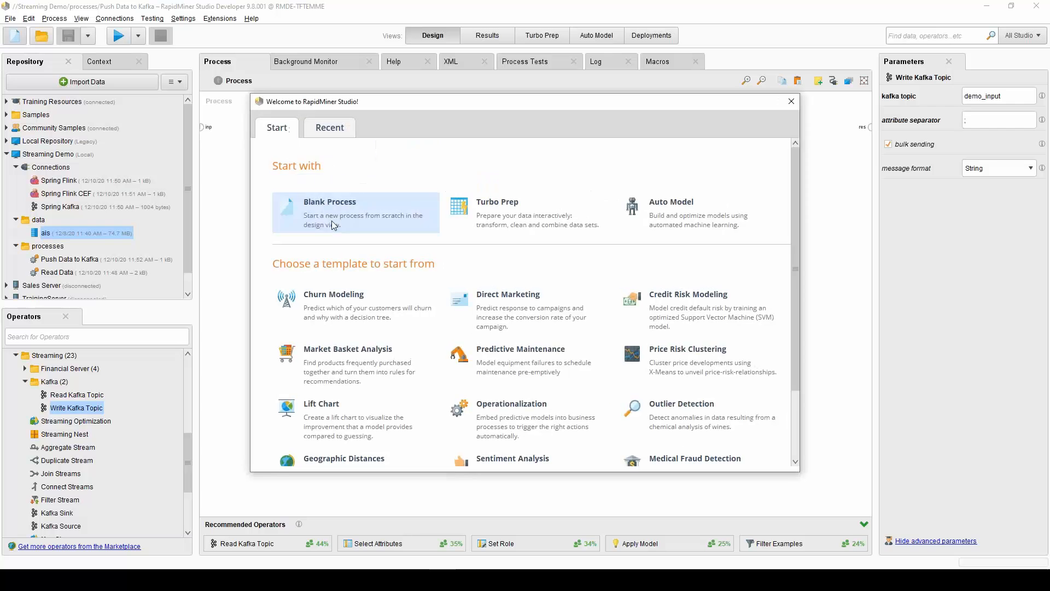
pyautogui.click(58, 246)
pyautogui.rightClick(60, 247)
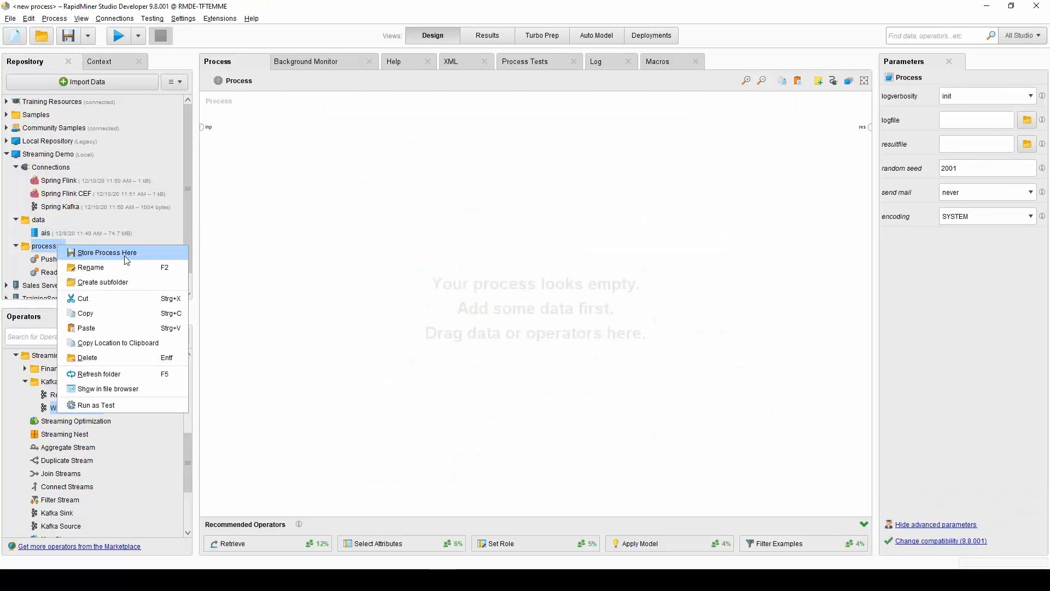
pyautogui.click(125, 256)
pyautogui.write('Use Case ')
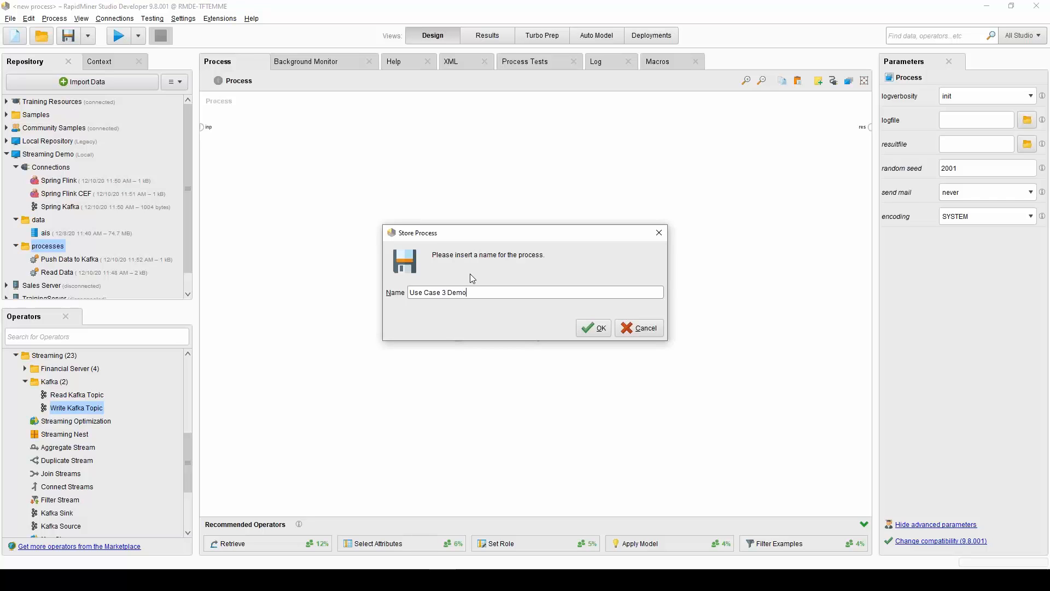
pyautogui.write('3 Demo')
pyautogui.click(593, 328)
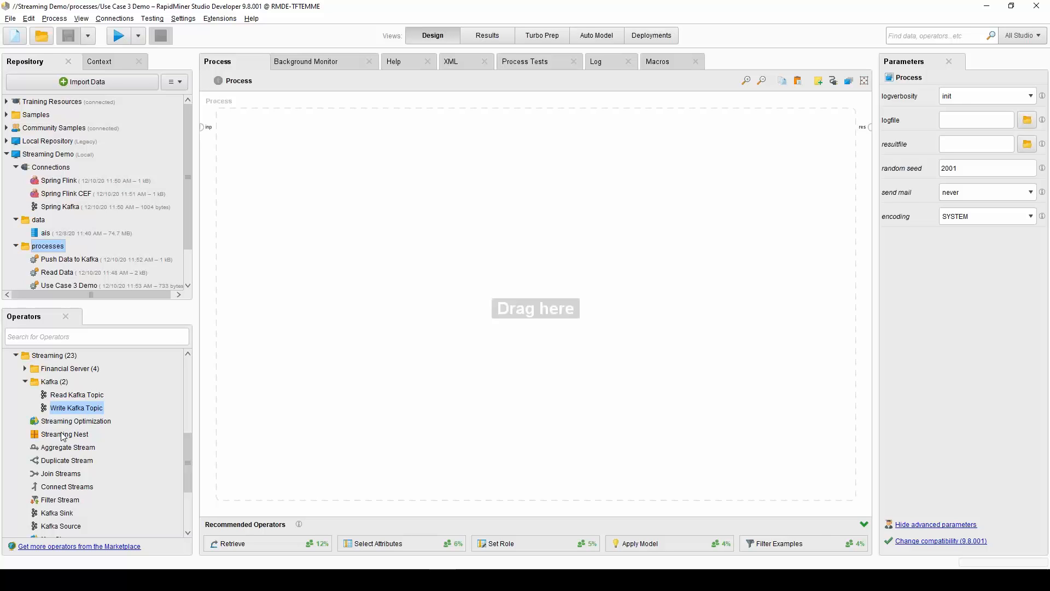
# - Add a Streaming Nest operator and connect the retrieved Spring Flink connection to its connection input
pyautogui.moveTo(63, 435); pyautogui.dragTo(477, 147)
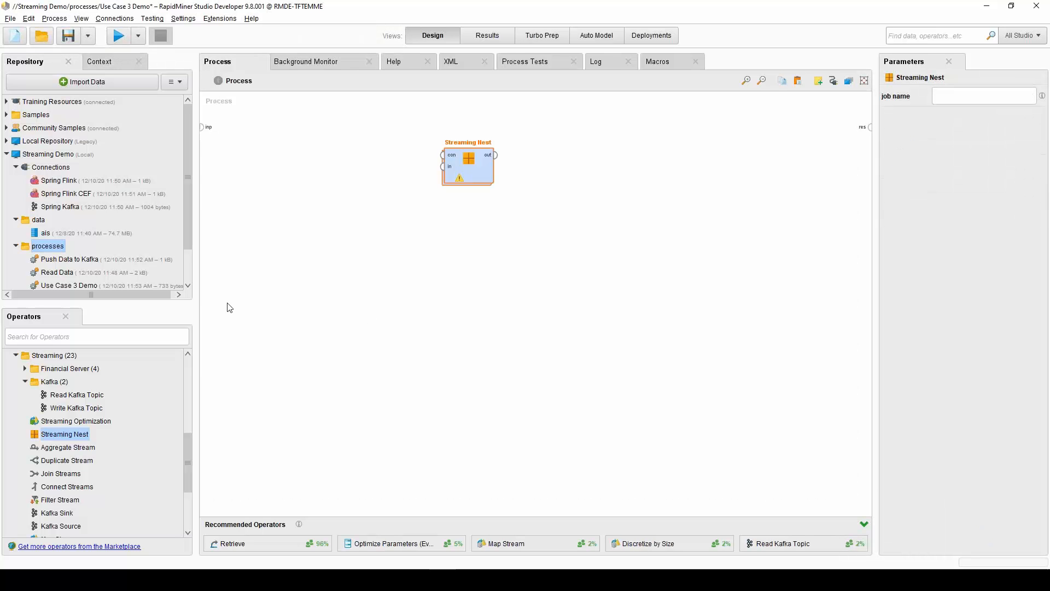
pyautogui.moveTo(59, 181); pyautogui.dragTo(339, 160)
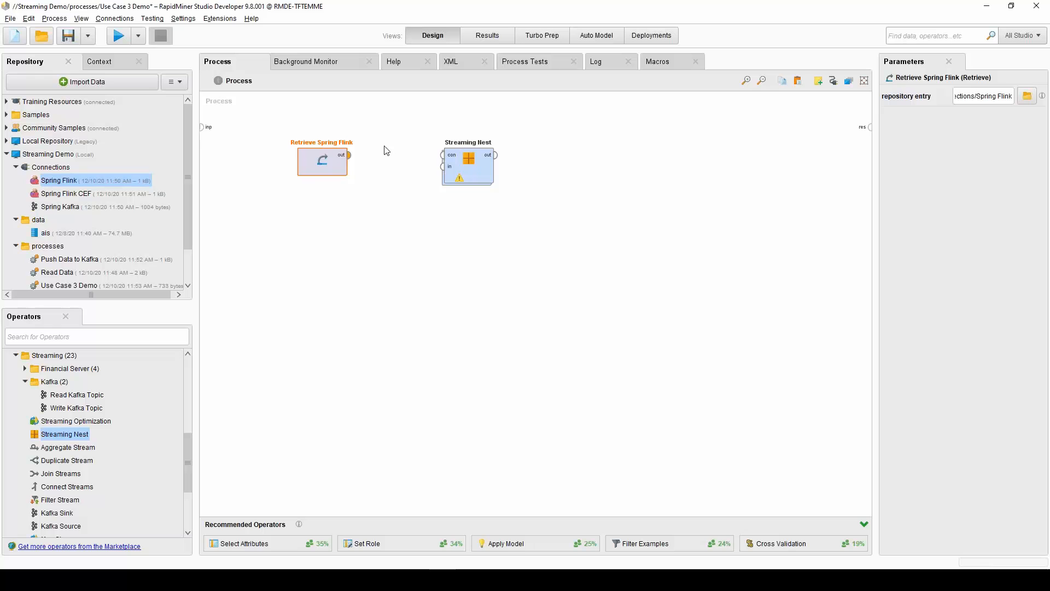
pyautogui.moveTo(348, 156); pyautogui.dragTo(441, 155)
# - Set the Streaming Nest's job name to "demo streaming process"
pyautogui.click(455, 175)
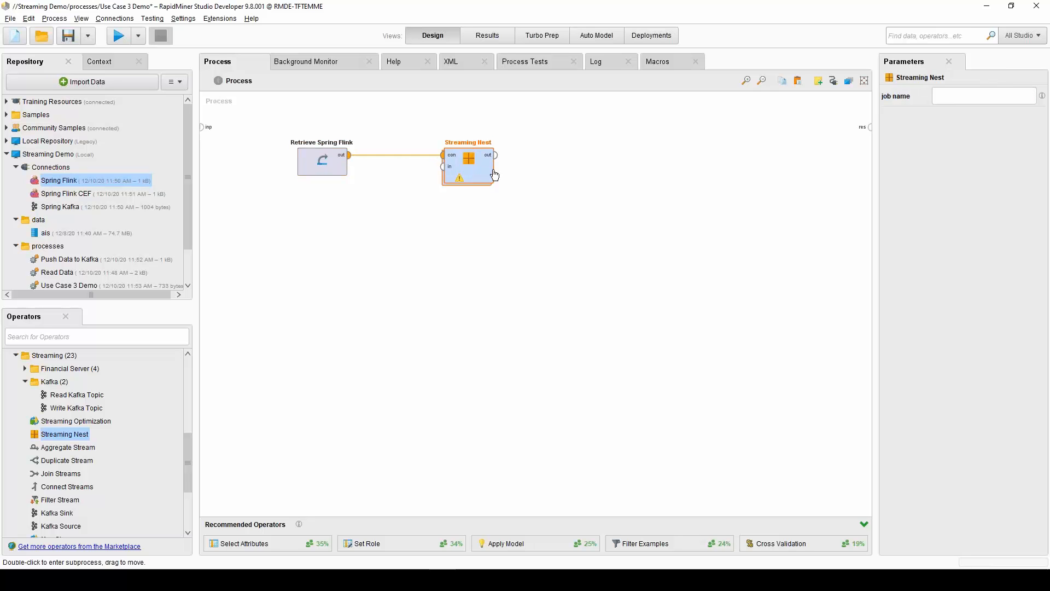
pyautogui.click(961, 94)
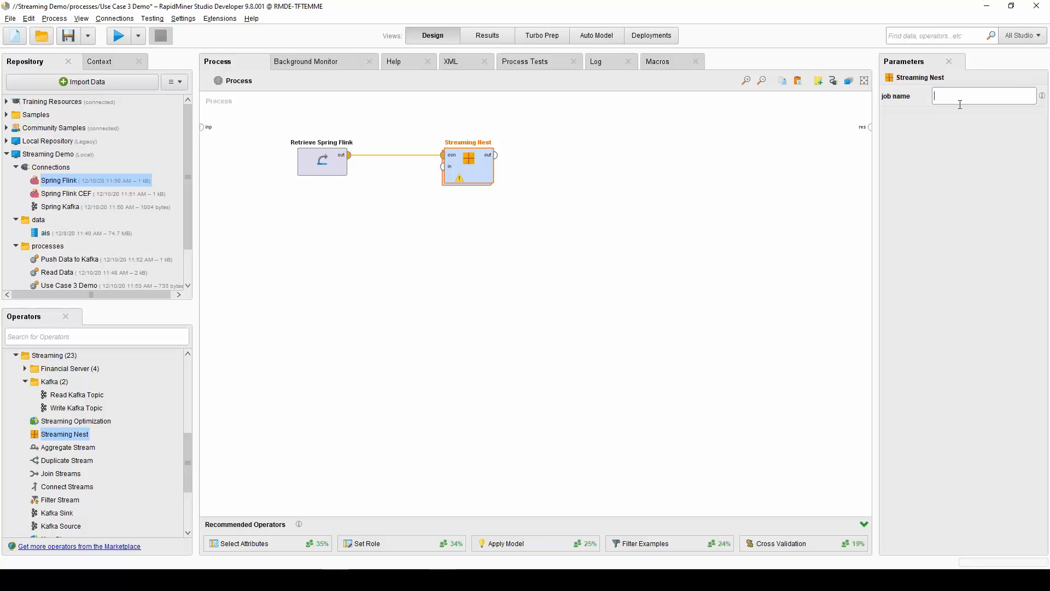
pyautogui.write('demo streaming process')
pyautogui.click(664, 225)
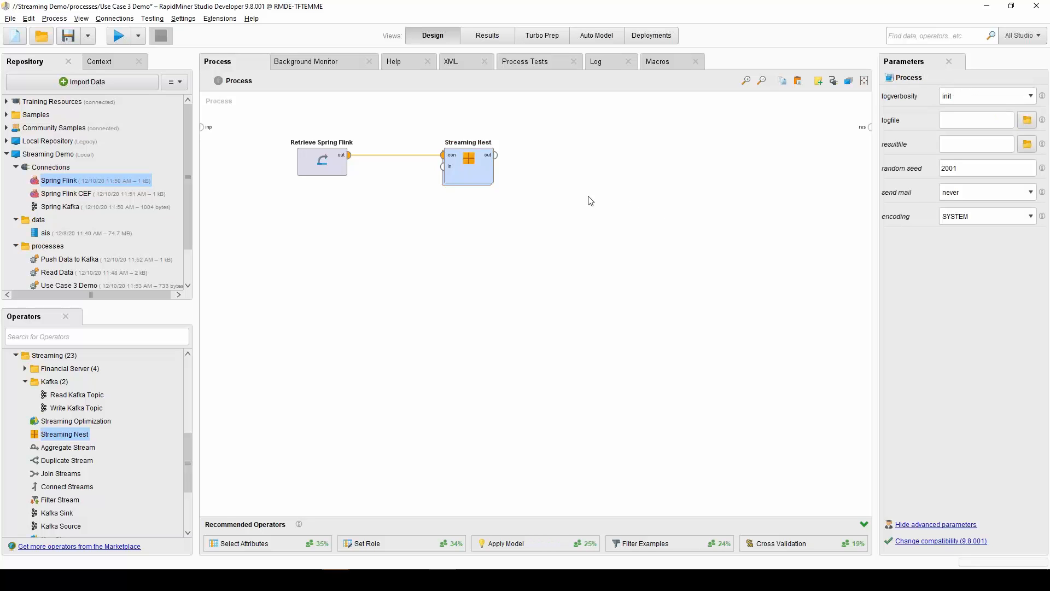
# - Inside the Streaming Nest, add a Kafka Source operator and feed it the Spring Kafka connection
pyautogui.click(461, 162)
pyautogui.doubleClick(461, 163)
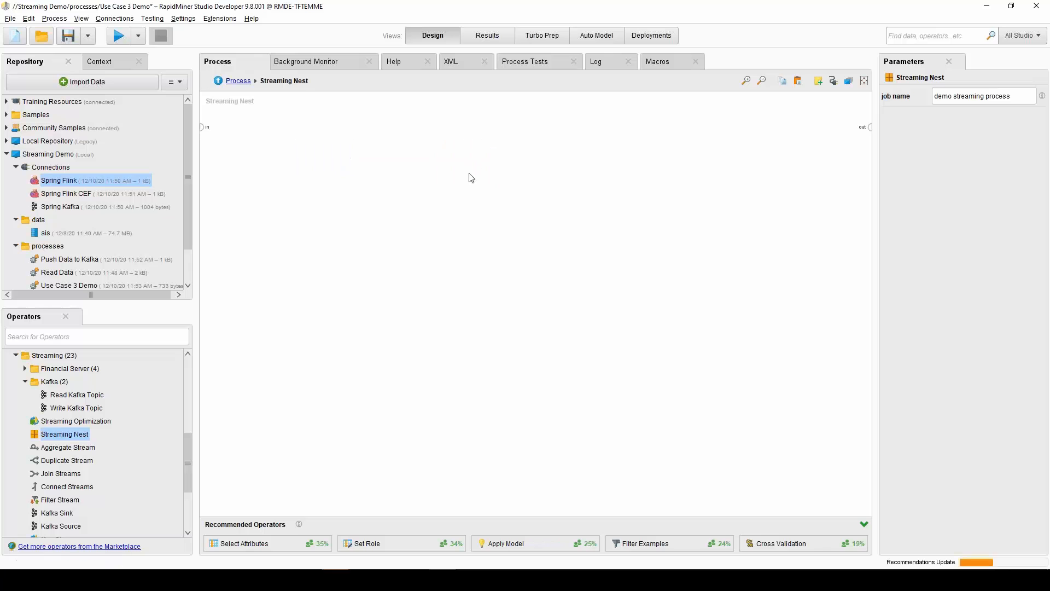
pyautogui.scroll(-2, 55, 455)
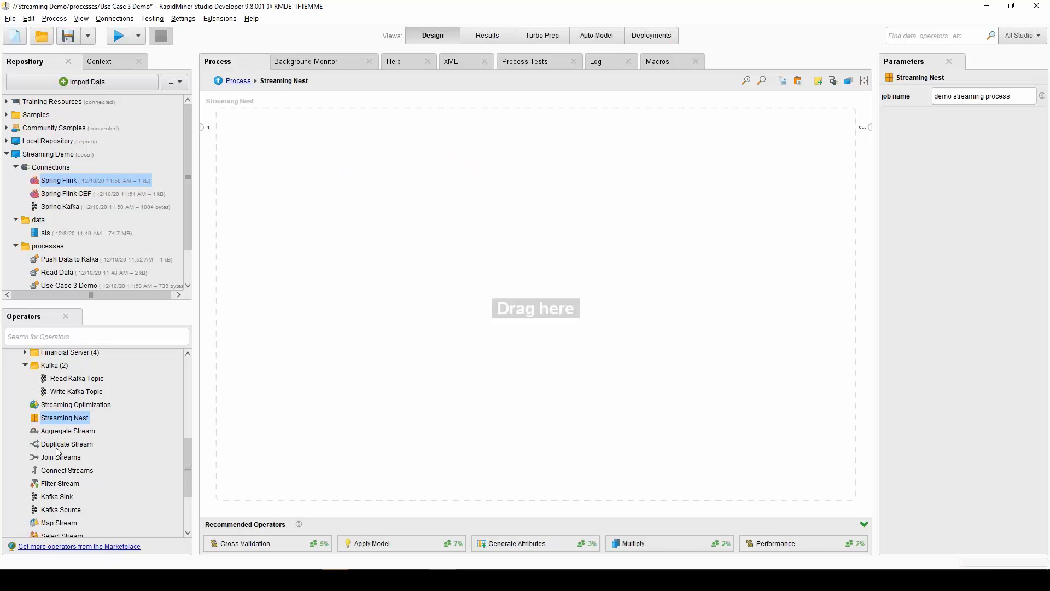
pyautogui.moveTo(57, 495); pyautogui.dragTo(387, 269)
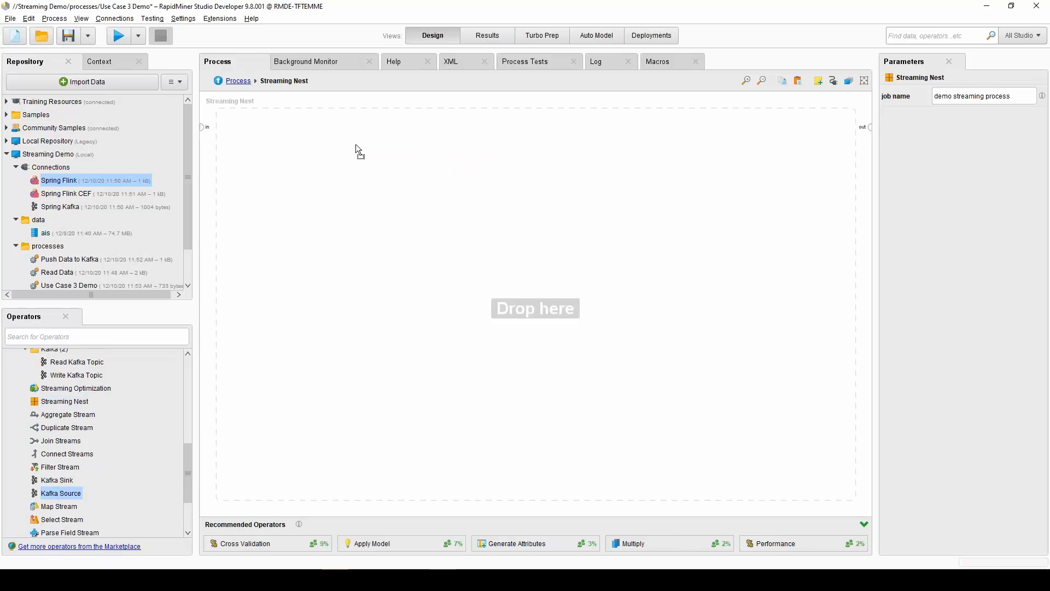
pyautogui.moveTo(355, 144); pyautogui.dragTo(357, 147)
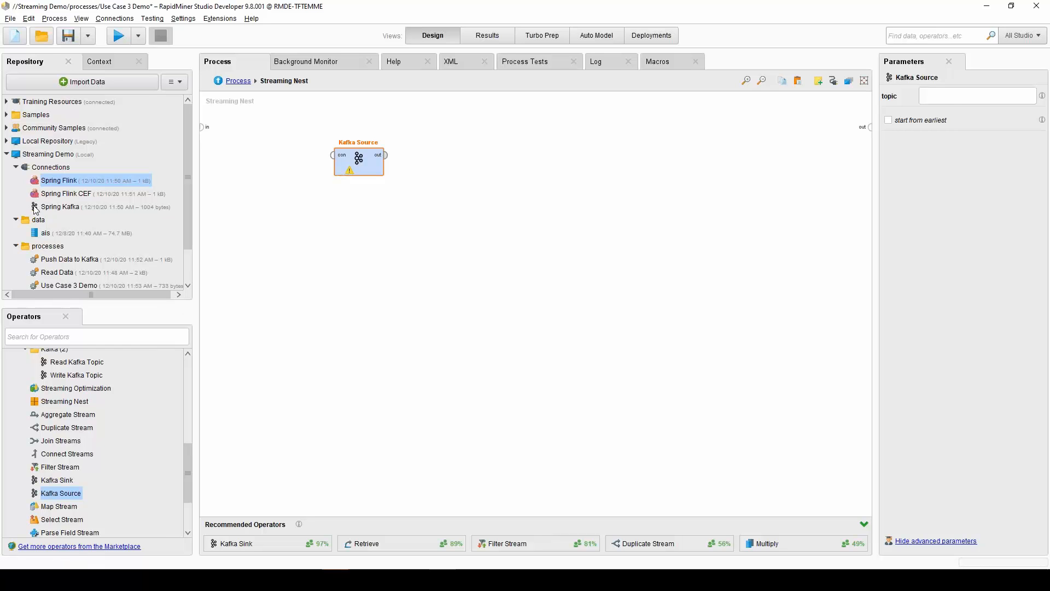
pyautogui.moveTo(35, 207); pyautogui.dragTo(333, 155)
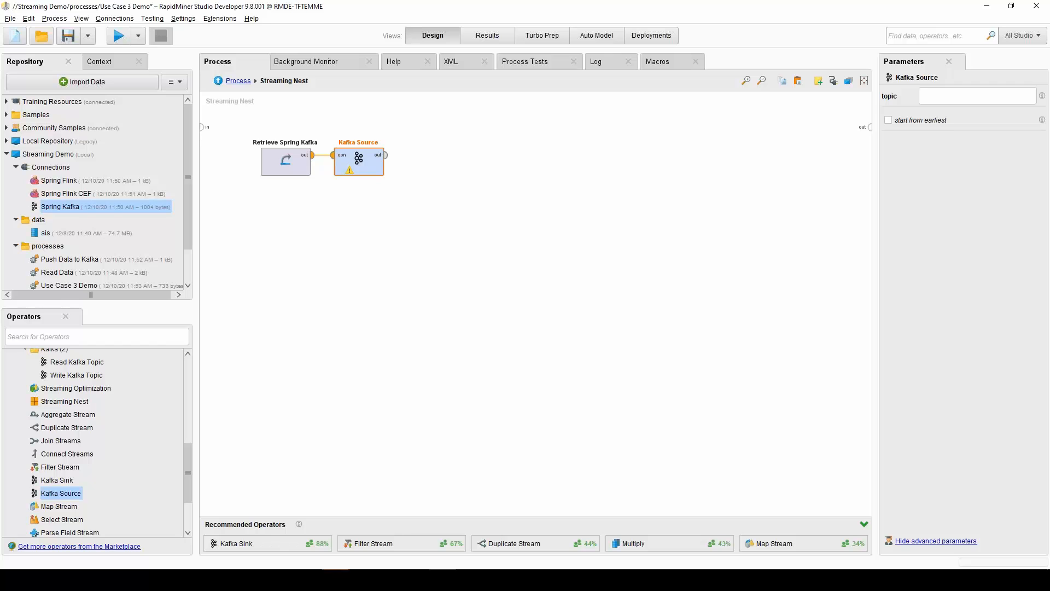
# - Set the Kafka Source topic to "demo_input" and enable start from earliest
pyautogui.click(940, 95)
pyautogui.write('demo_input')
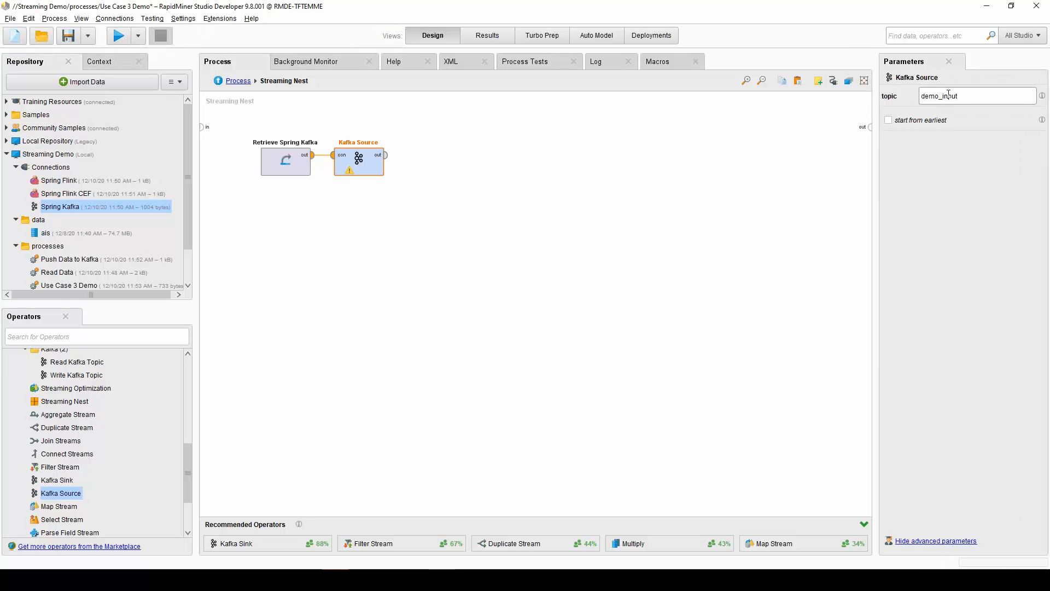
pyautogui.click(306, 62)
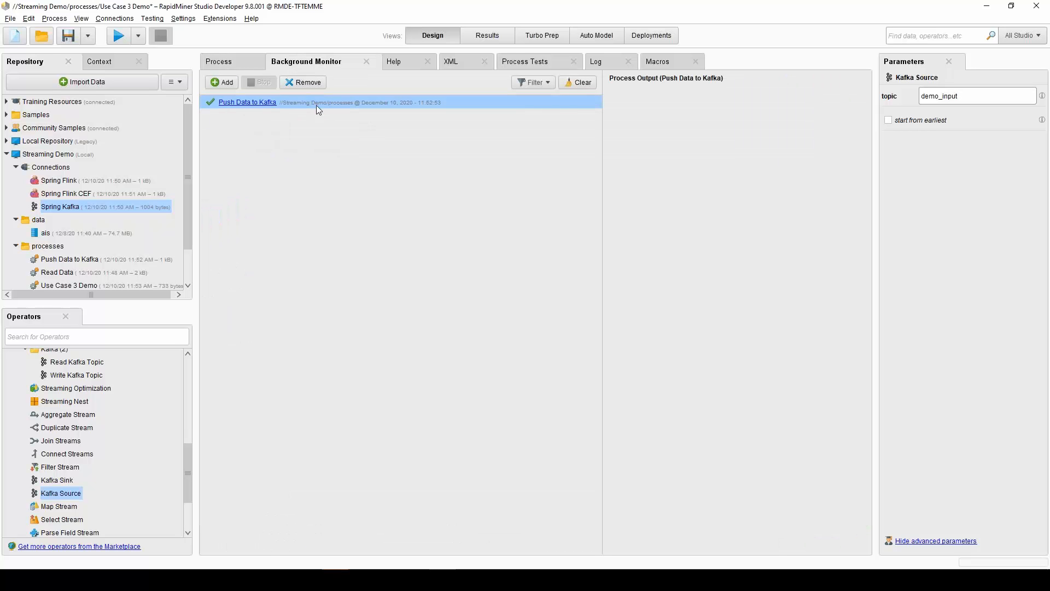
pyautogui.click(219, 61)
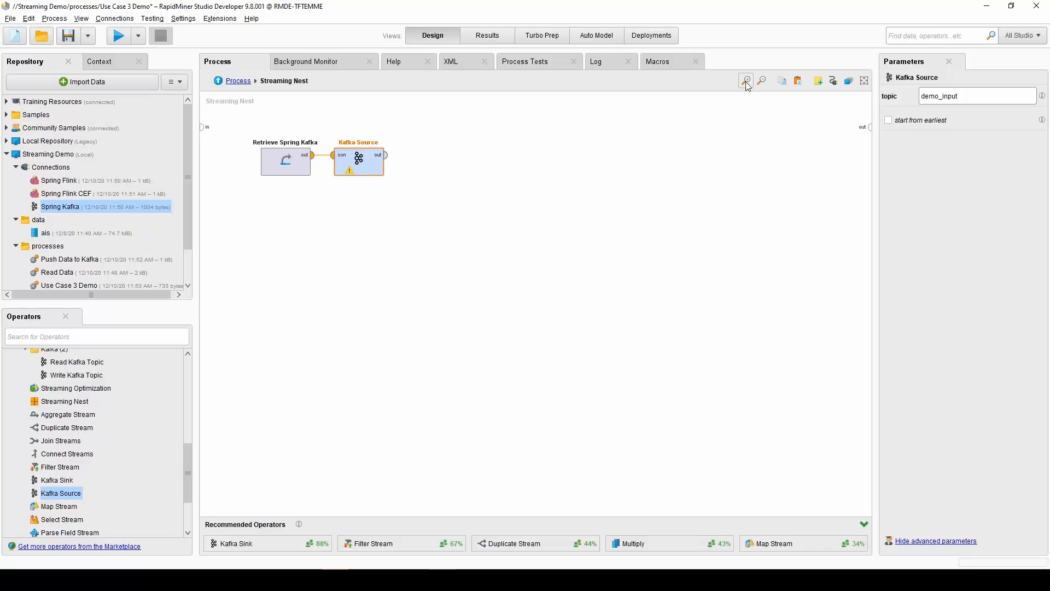
pyautogui.click(908, 122)
pyautogui.click(375, 205)
pyautogui.click(370, 168)
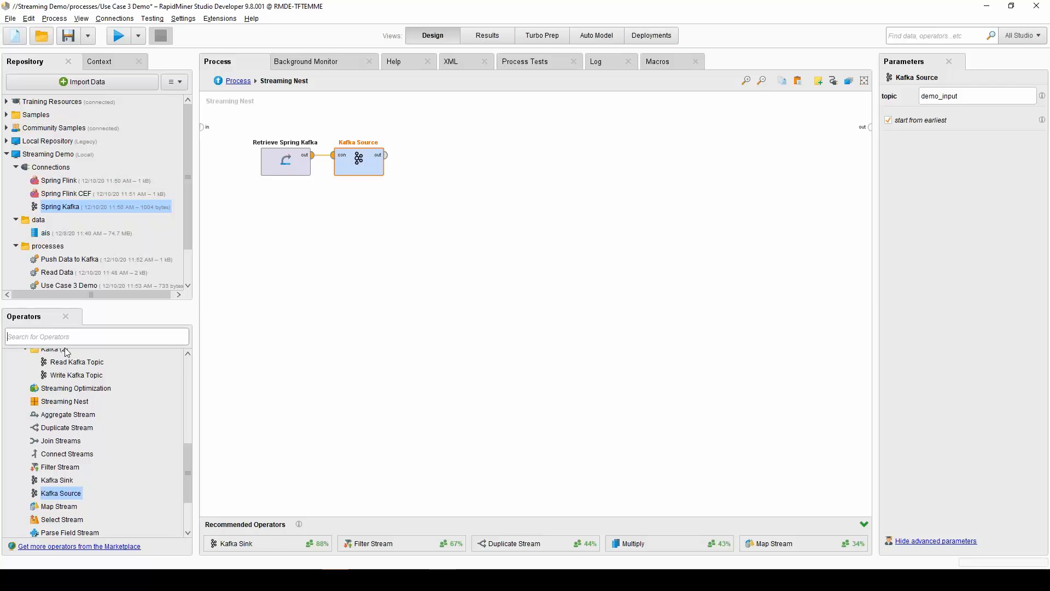
# - Add a Synopsis Data Engine operator and feed it the Kafka Source output and the Spring Kafka connection through a Multiply operator
pyautogui.write('SDE')
pyautogui.moveTo(70, 382); pyautogui.dragTo(88, 380)
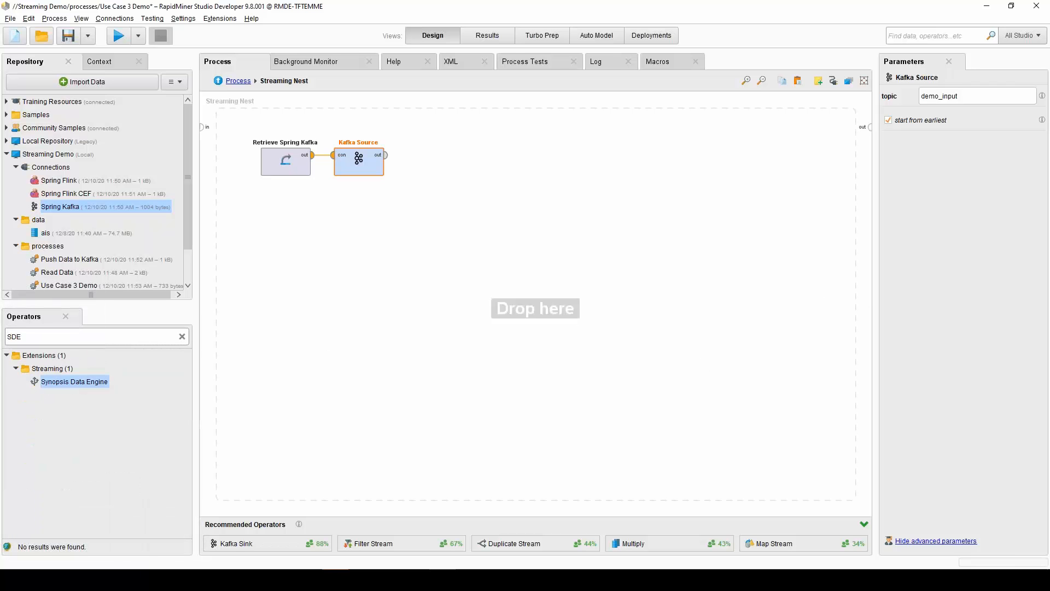
pyautogui.moveTo(456, 162); pyautogui.dragTo(456, 165)
pyautogui.moveTo(351, 164); pyautogui.dragTo(388, 192)
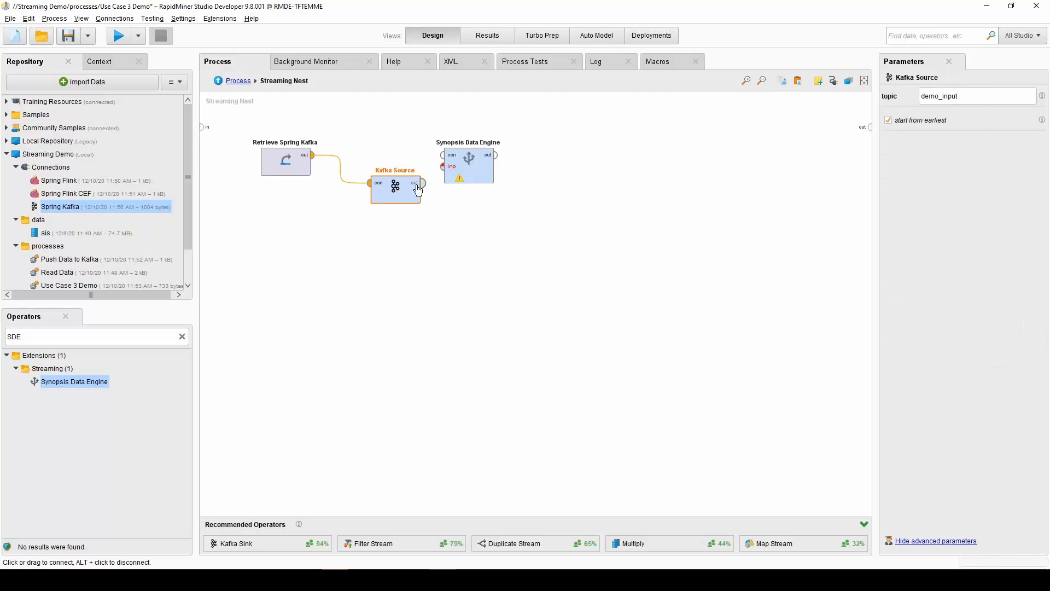
pyautogui.click(454, 171)
pyautogui.click(312, 155)
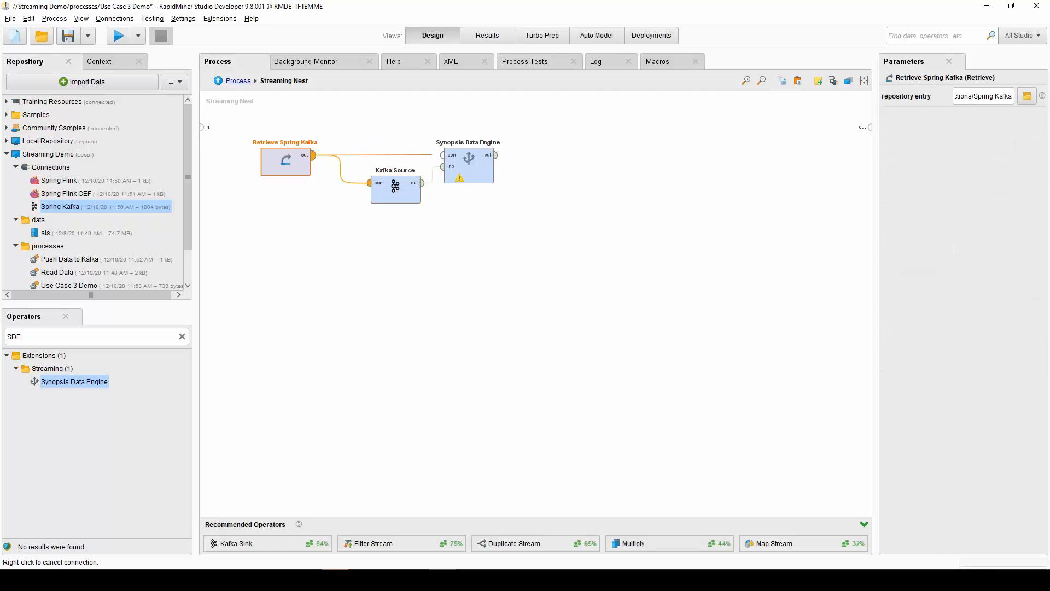
pyautogui.click(443, 158)
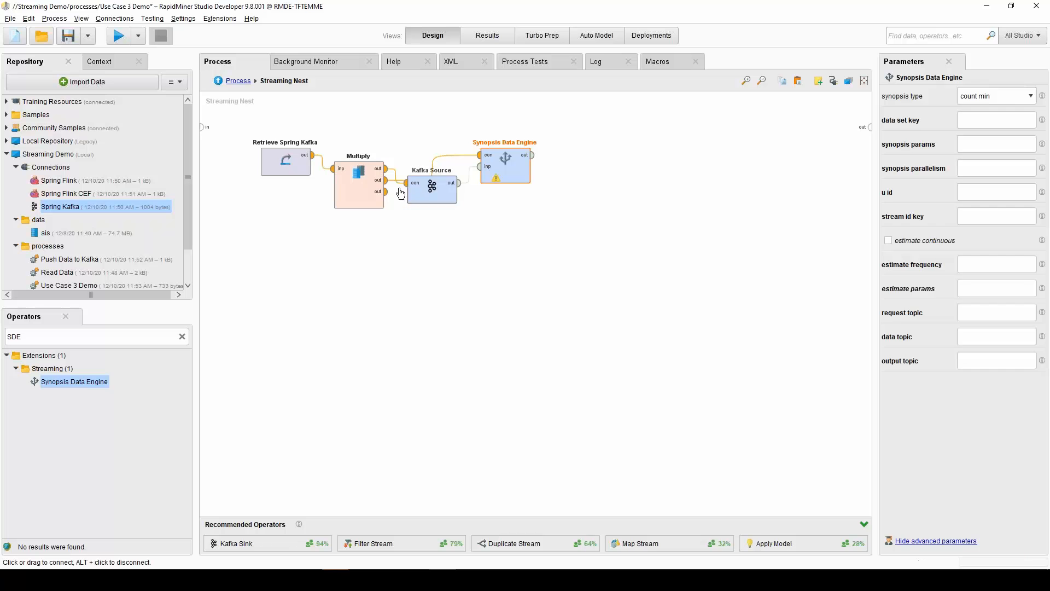
# - Rewire Multiply's first output to the Synopsis Data Engine and second to the Kafka Source, and rearrange both operators to untangle the connections
pyautogui.click(387, 169)
pyautogui.click(479, 156)
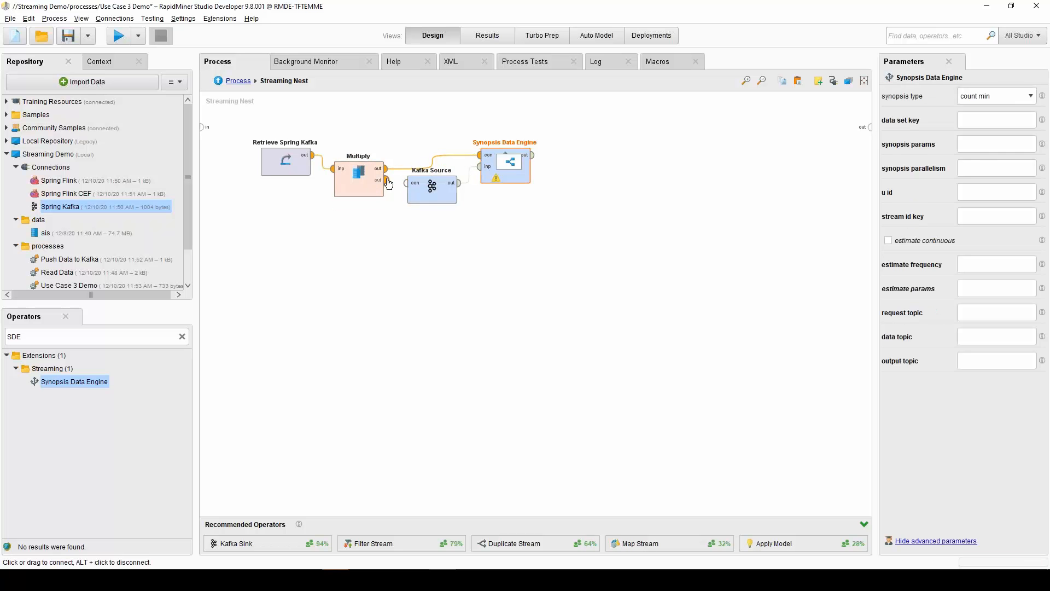
pyautogui.click(386, 180)
pyautogui.click(406, 184)
pyautogui.click(500, 183)
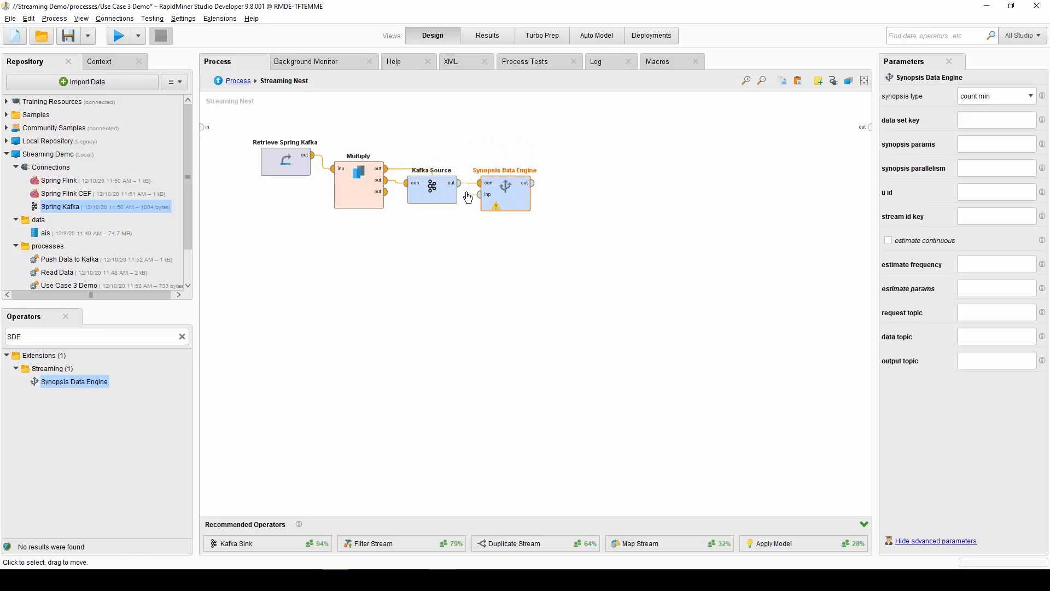
pyautogui.click(434, 226)
pyautogui.click(499, 197)
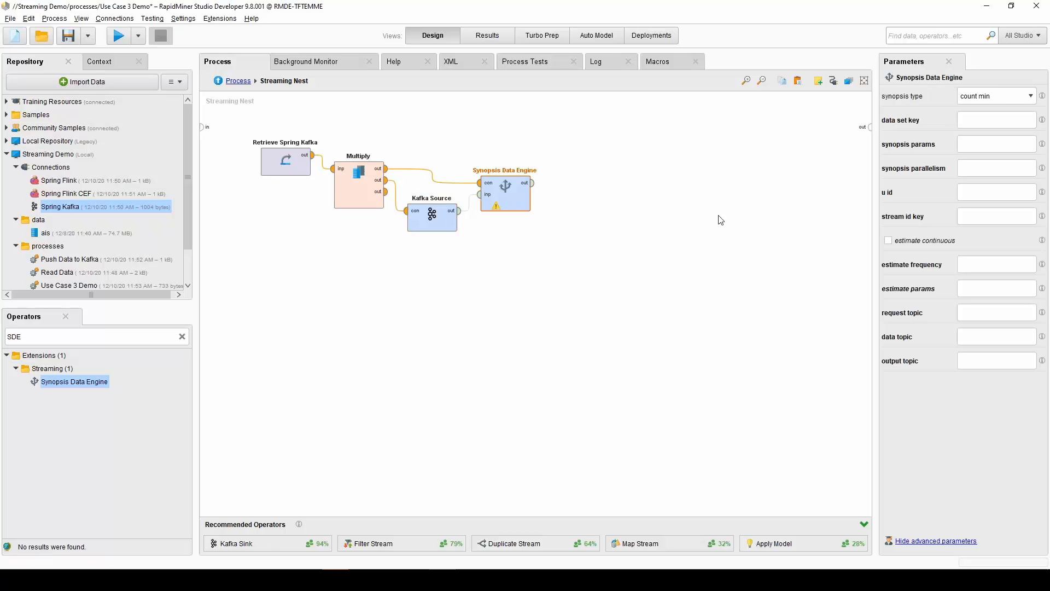
# - Set the Synopsis Data Engine's synopsis type to maritime and its data set key to "Maritime_Use_Case"
pyautogui.click(1039, 96)
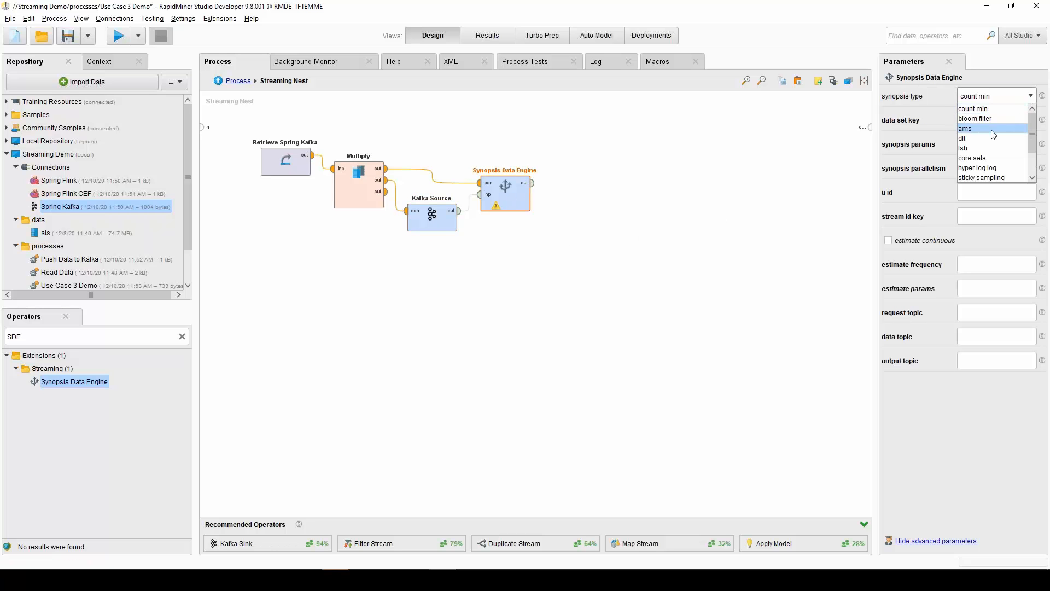
pyautogui.scroll(-3, 985, 164)
pyautogui.click(984, 177)
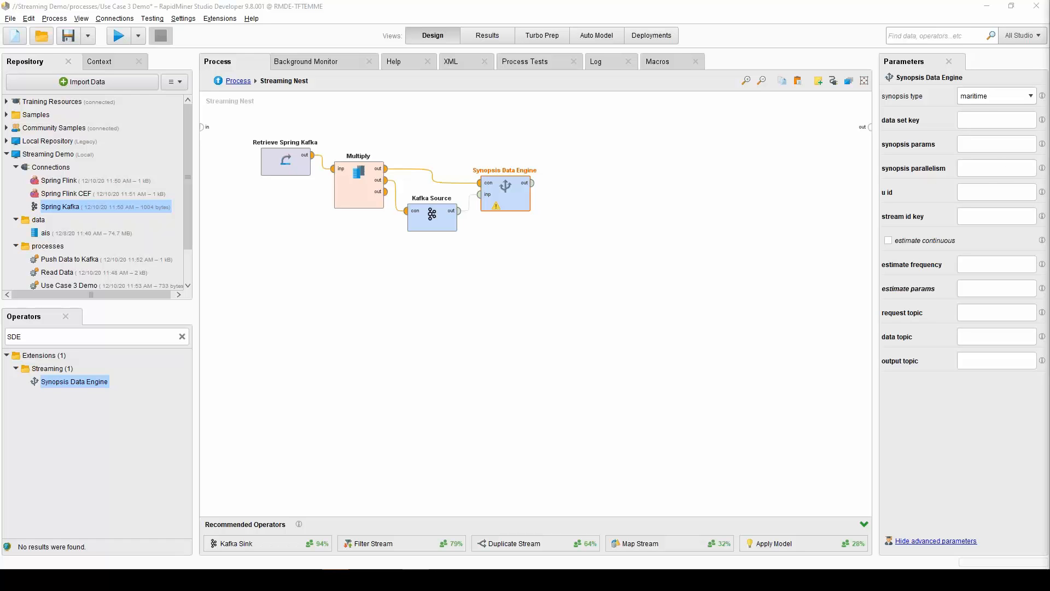
pyautogui.click(986, 116)
pyautogui.write('Maritime_Use_Case')
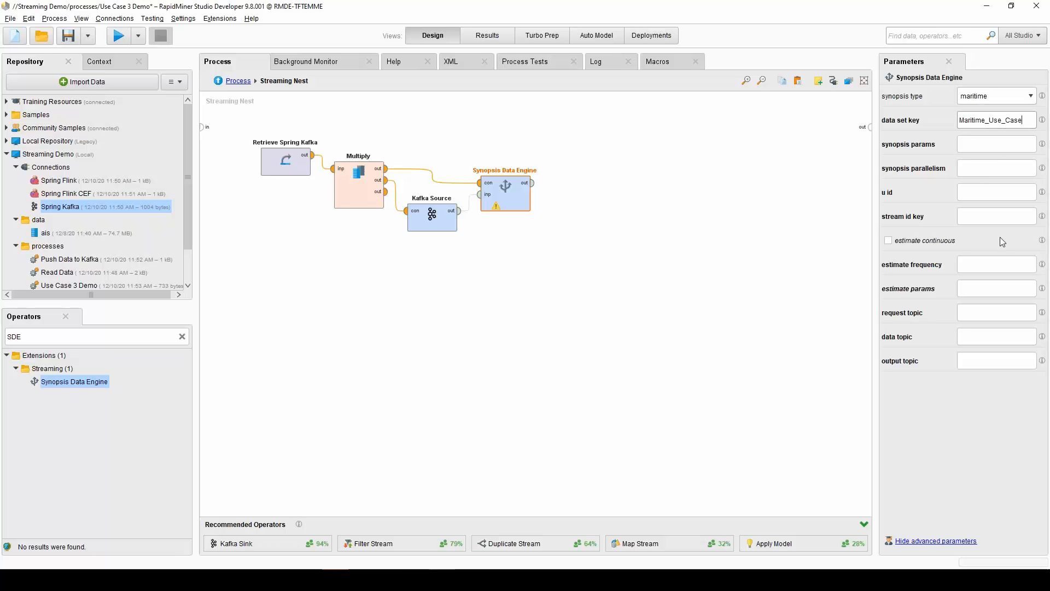
# - Set the synopsis params to "1,1,60,500,1,1", synopsis parallelism to 4, u id to 2001 and stream id key to "ship"
pyautogui.hotkey('alt', 'Tab')
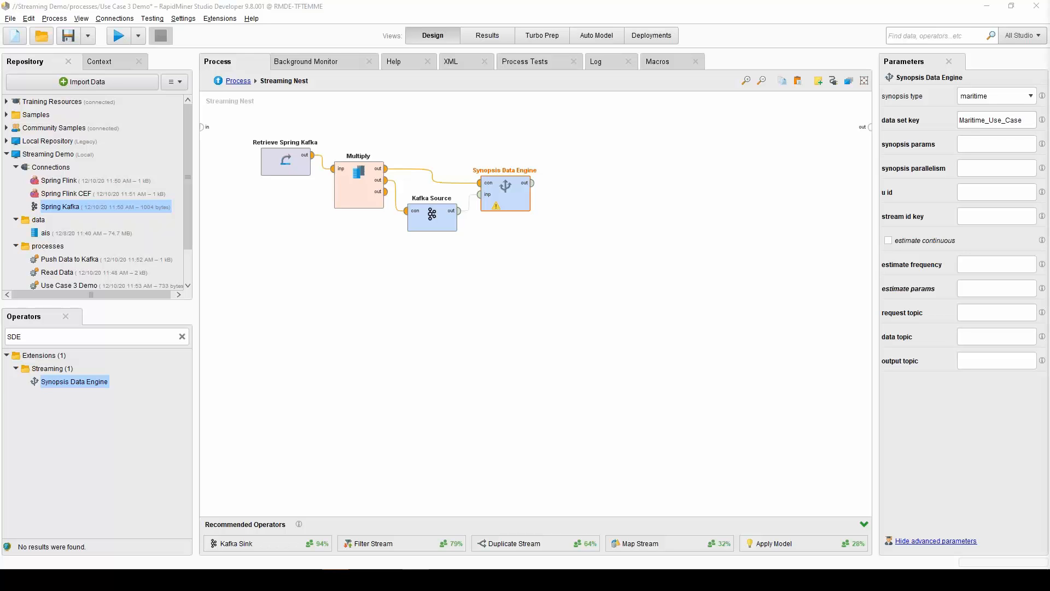
pyautogui.click(975, 140)
pyautogui.write('1,1,60,500,1,1')
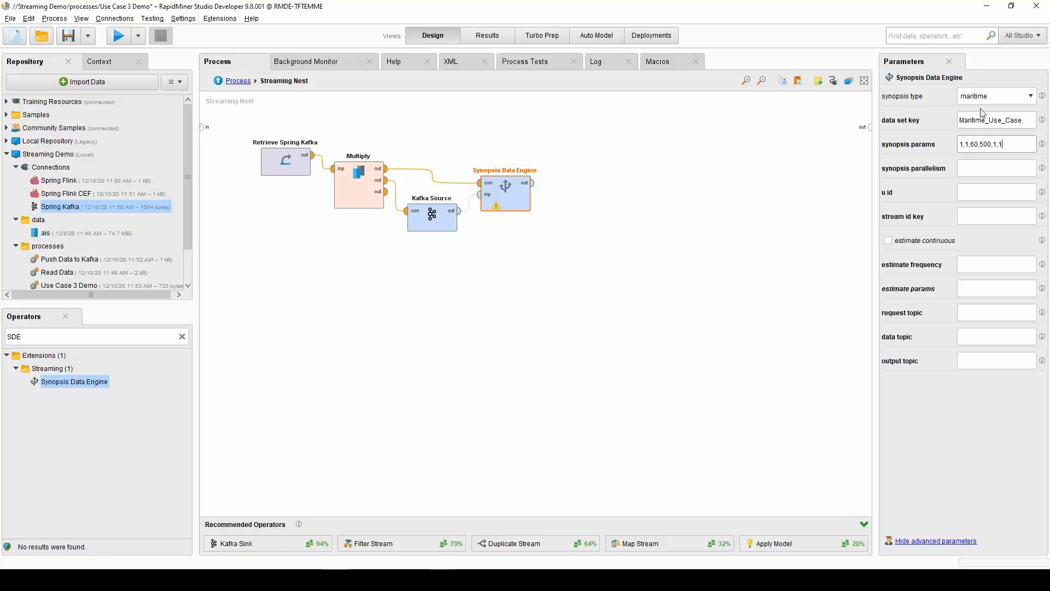
pyautogui.click(974, 170)
pyautogui.click(986, 191)
pyautogui.click(976, 215)
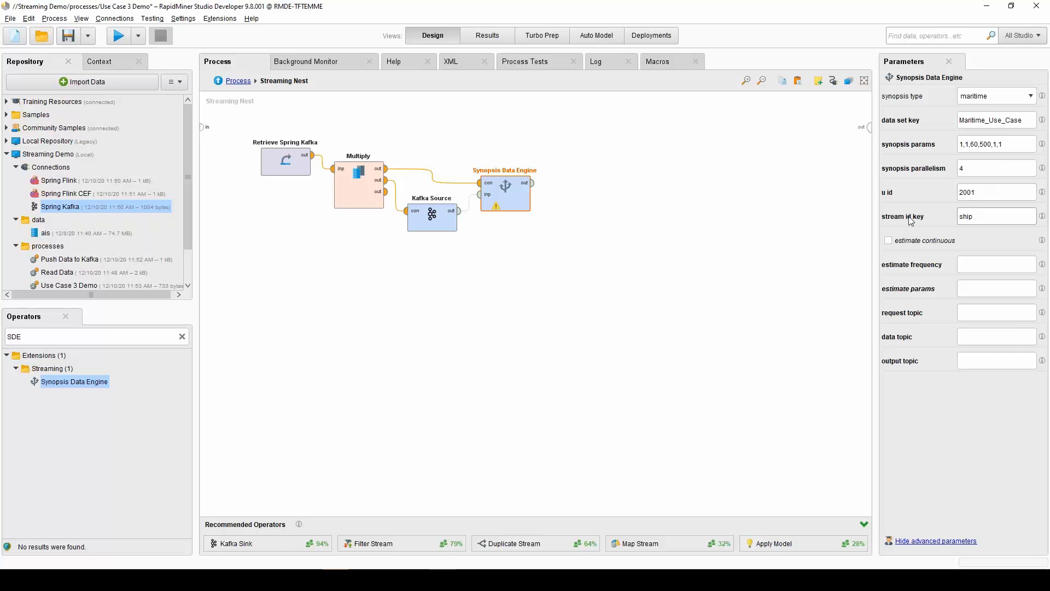
# - Enable continuous estimation and set the request topic to "sdeReq", data topic to "sdeData" and output topic to "sdeOutput"
pyautogui.click(911, 241)
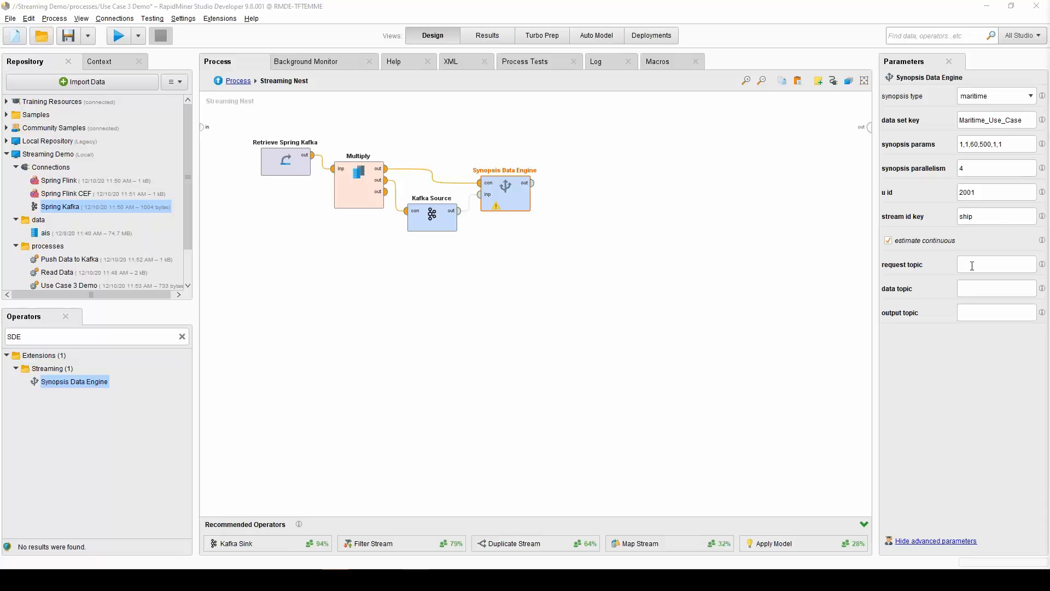
pyautogui.click(972, 266)
pyautogui.write('sdeReq')
pyautogui.hotkey('alt', 'Tab')
pyautogui.click(985, 292)
pyautogui.write('sdeData')
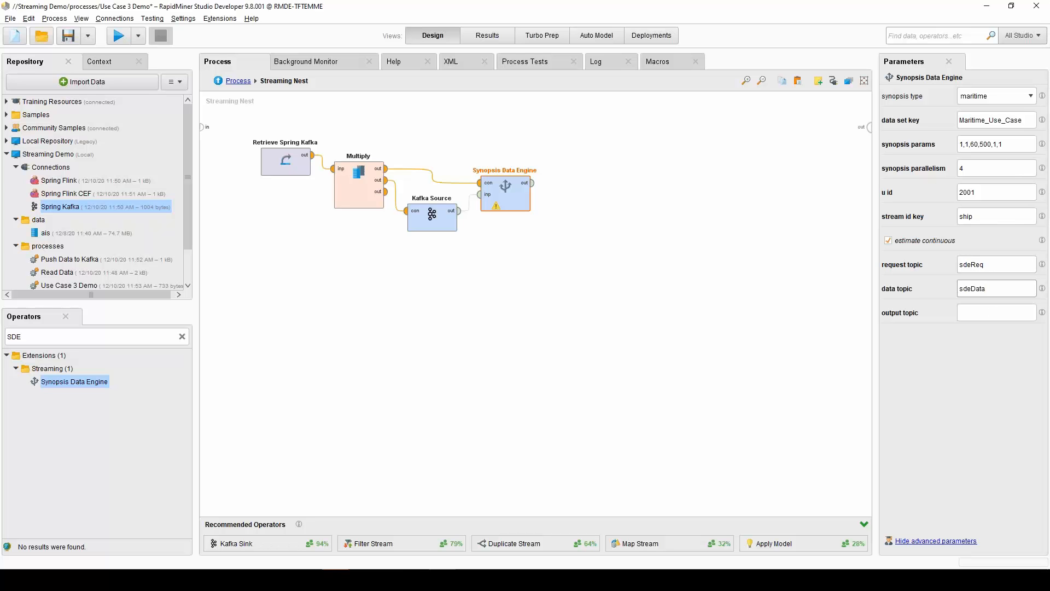
pyautogui.hotkey('alt', 'Tab')
pyautogui.click(971, 313)
pyautogui.write('sdeOutput')
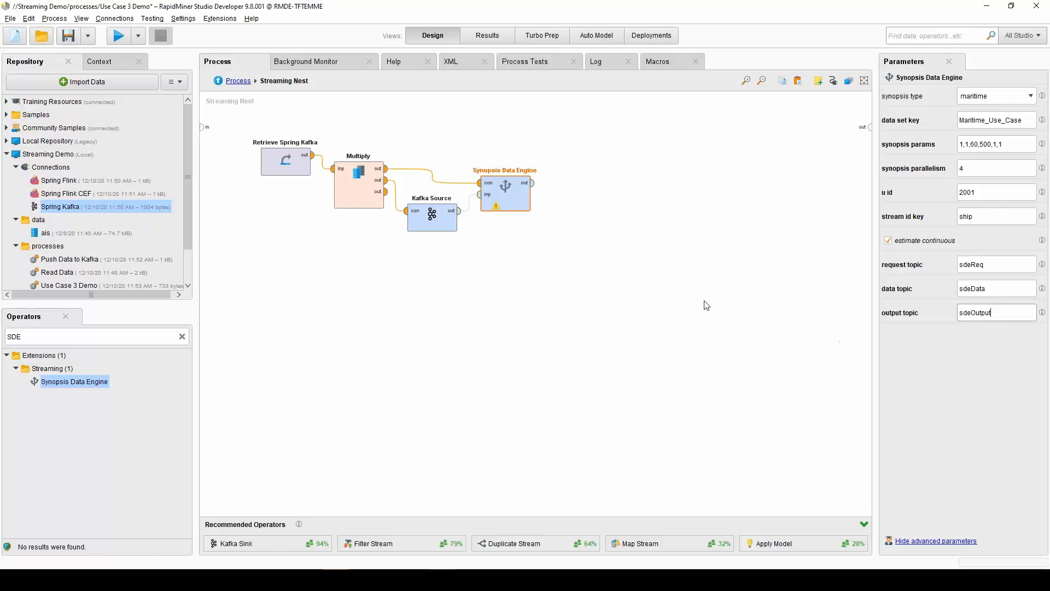
# - Shift all four operators in the Streaming Nest together towards its input side to make room for more operators
pyautogui.click(318, 191)
pyautogui.moveTo(319, 191); pyautogui.dragTo(574, 287)
pyautogui.moveTo(499, 196); pyautogui.dragTo(462, 196)
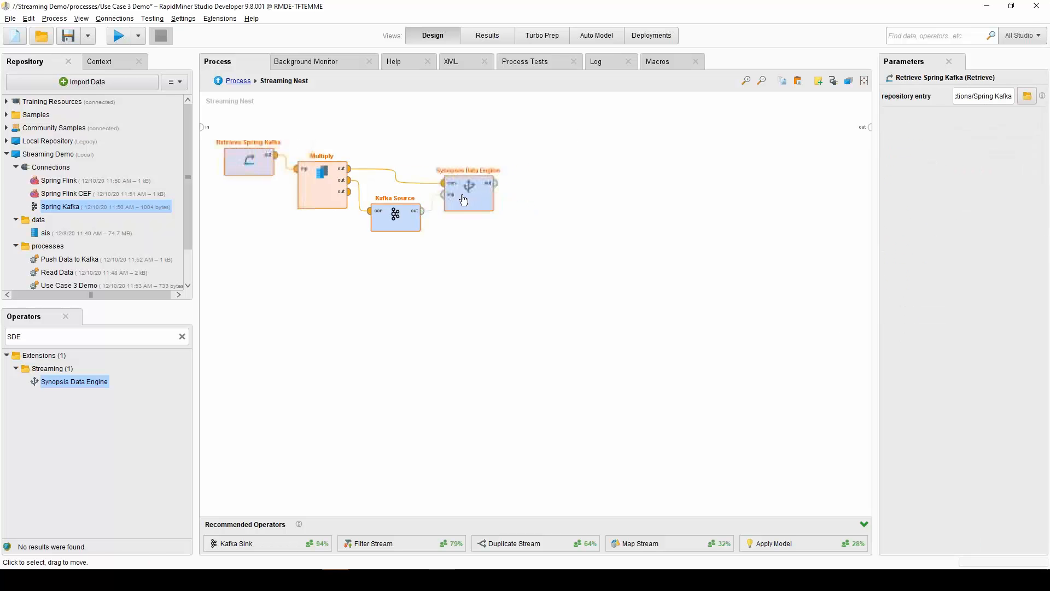
pyautogui.click(517, 230)
pyautogui.click(491, 197)
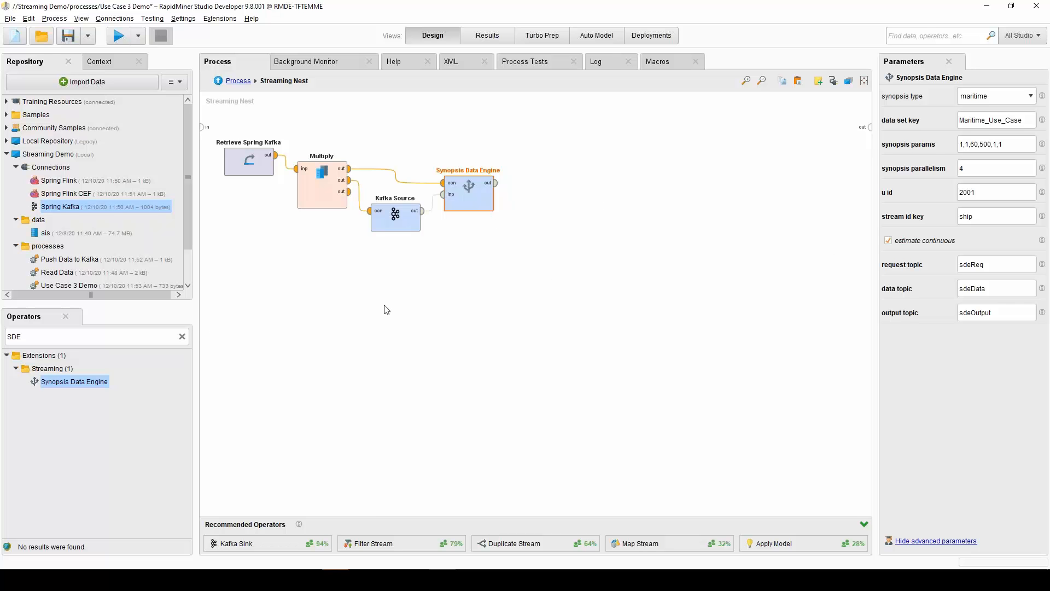
# - Add a Filter Stream operator after the Synopsis Data Engine and connect the engine's output to its input
pyautogui.click(181, 337)
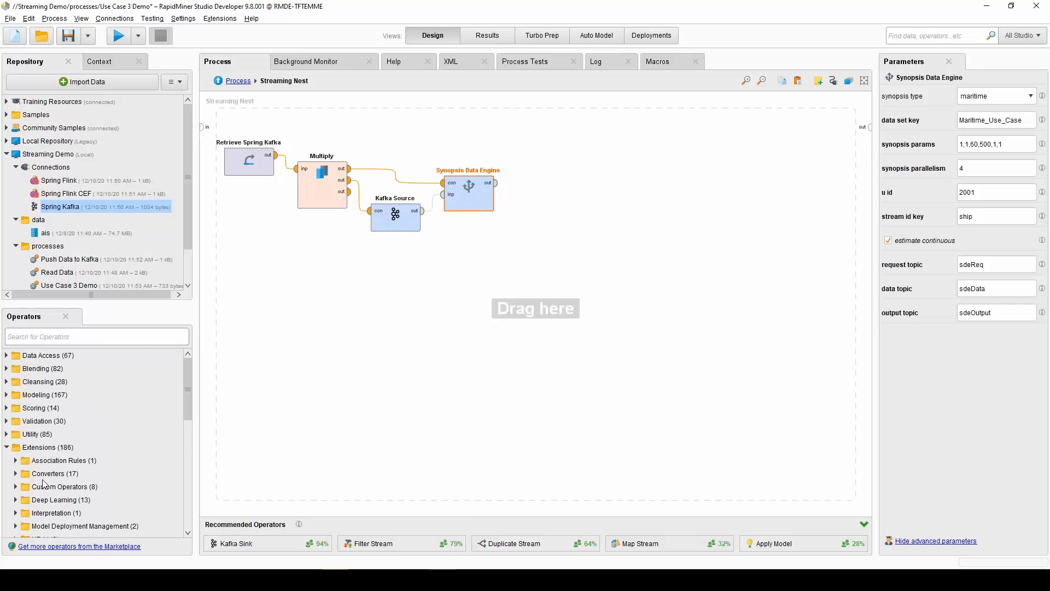
pyautogui.scroll(-7, 38, 470)
pyautogui.scroll(-2, 39, 470)
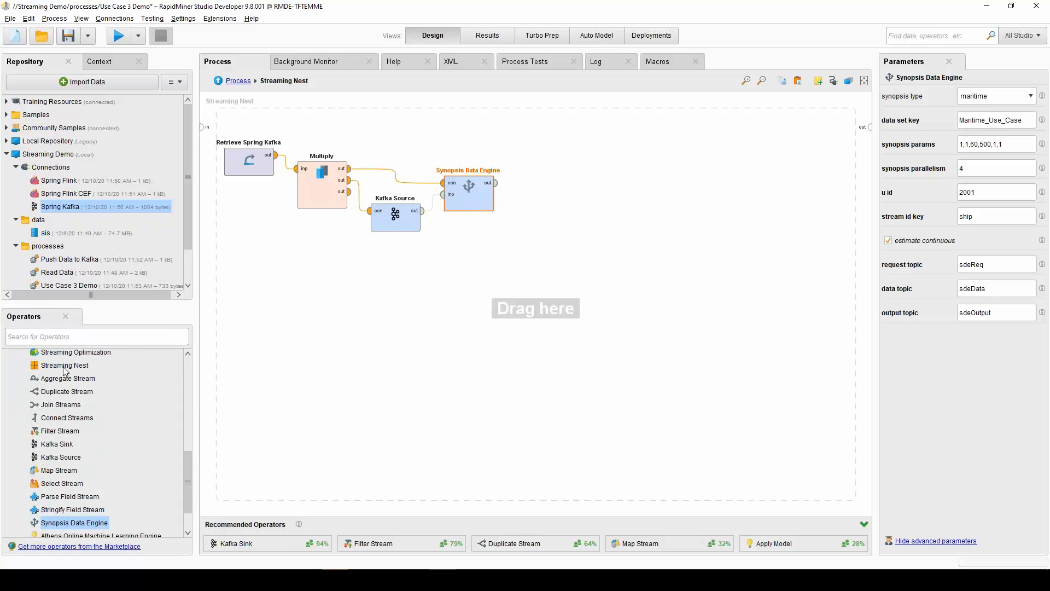
pyautogui.scroll(-1, 55, 465)
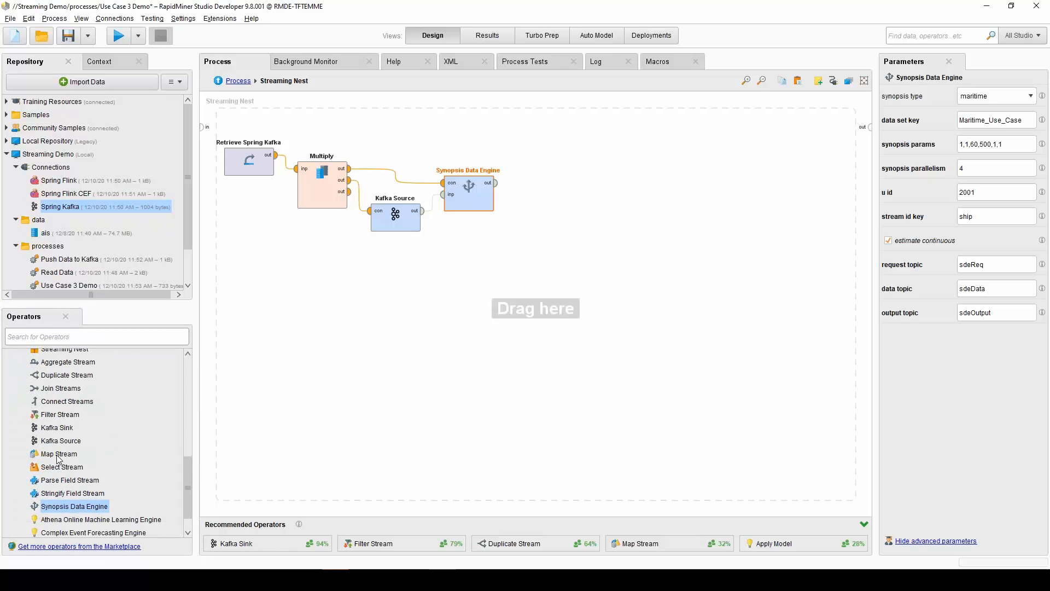
pyautogui.click(60, 455)
pyautogui.click(70, 467)
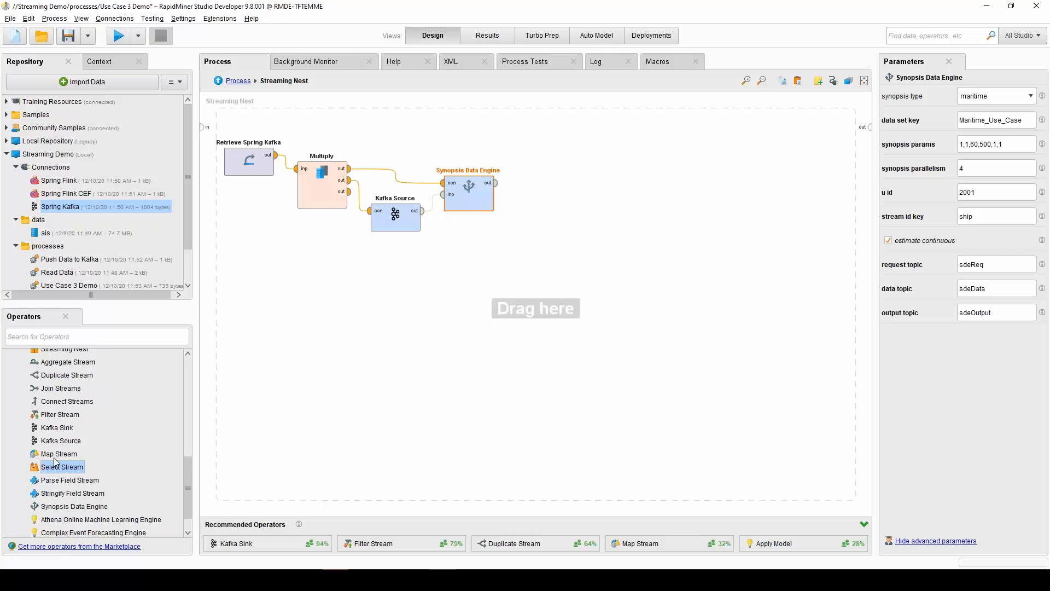
pyautogui.moveTo(63, 415); pyautogui.dragTo(458, 307)
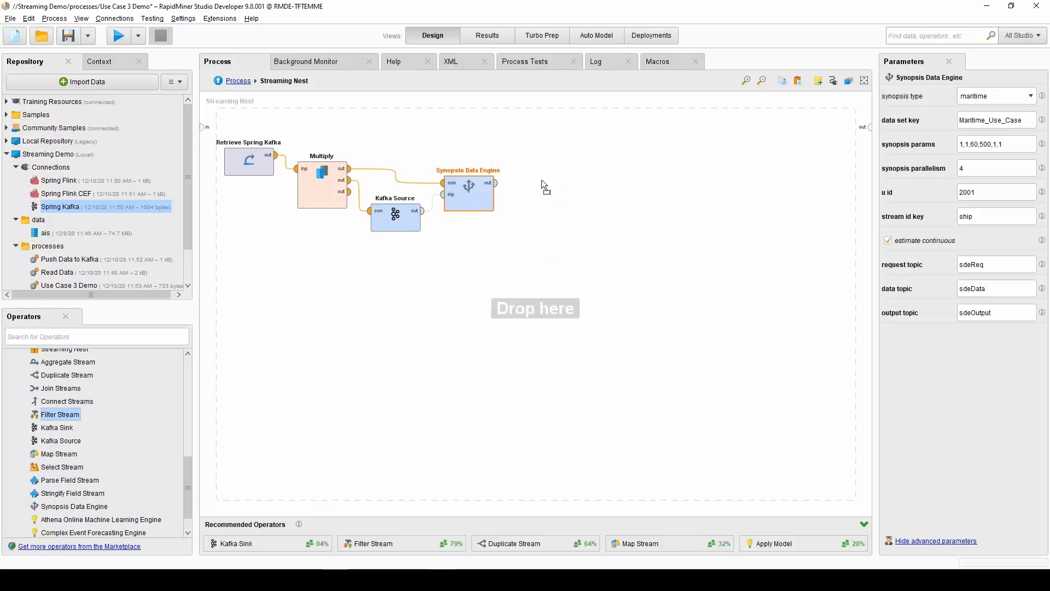
pyautogui.moveTo(542, 180); pyautogui.dragTo(542, 182)
pyautogui.click(496, 182)
pyautogui.click(516, 183)
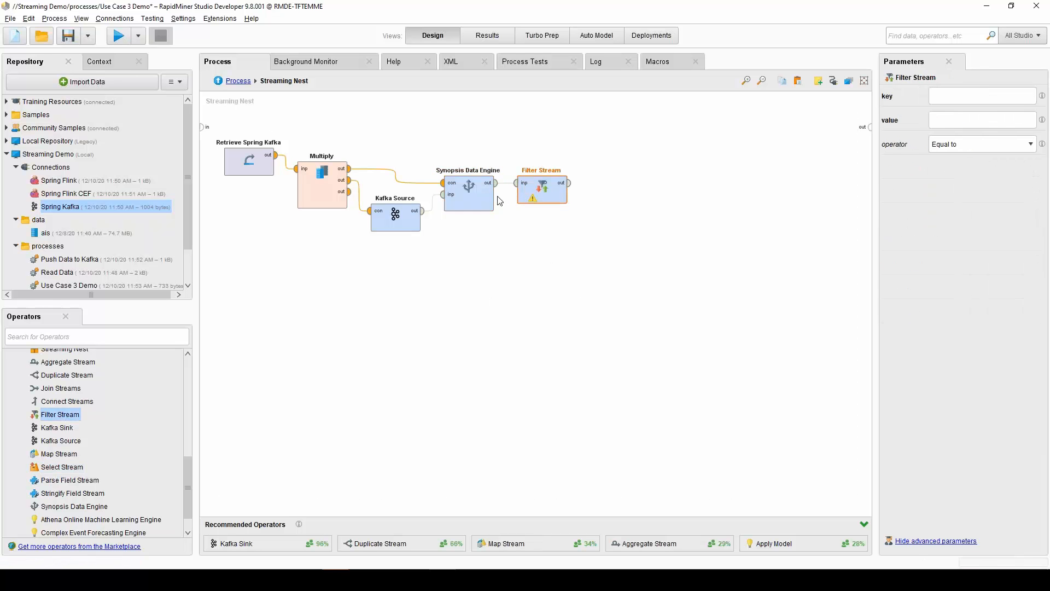
# - Configure the Filter Stream with key "key" and value 2001, matching the Synopsis Data Engine's u id
pyautogui.click(970, 97)
pyautogui.click(961, 120)
pyautogui.click(473, 198)
pyautogui.click(554, 190)
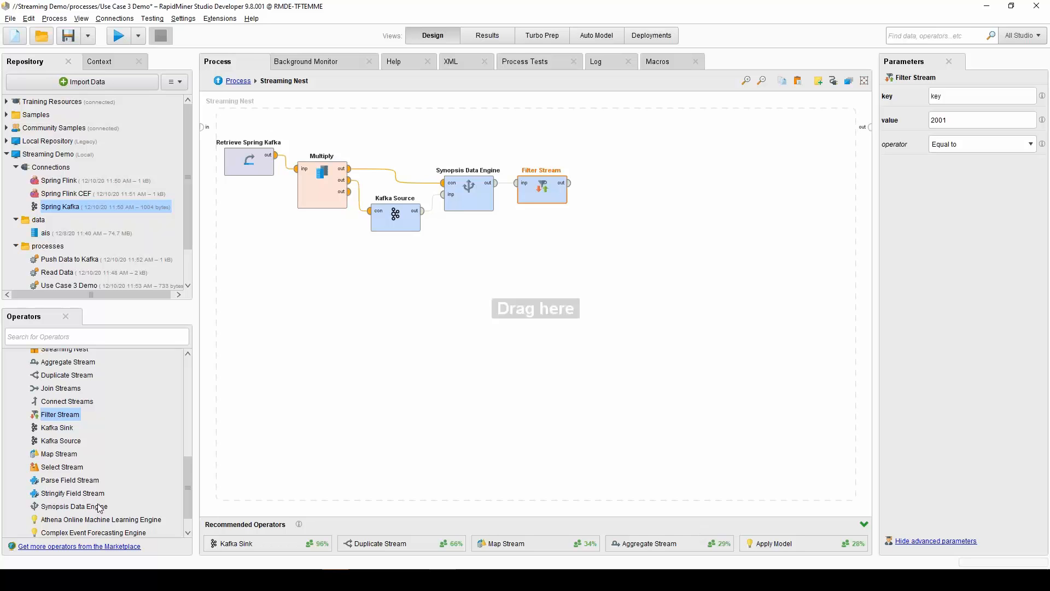
# - Add a Parse Field Stream operator after the Filter Stream and connect the filter's output to its input
pyautogui.moveTo(56, 481); pyautogui.dragTo(686, 200)
pyautogui.moveTo(587, 181); pyautogui.dragTo(587, 191)
pyautogui.click(481, 207)
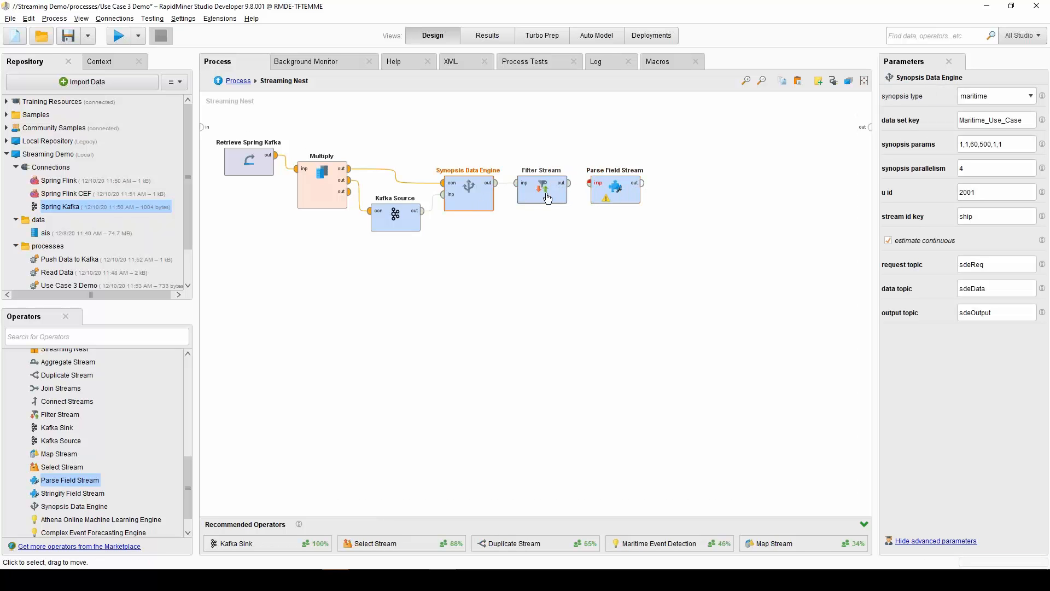
pyautogui.click(568, 183)
pyautogui.click(590, 183)
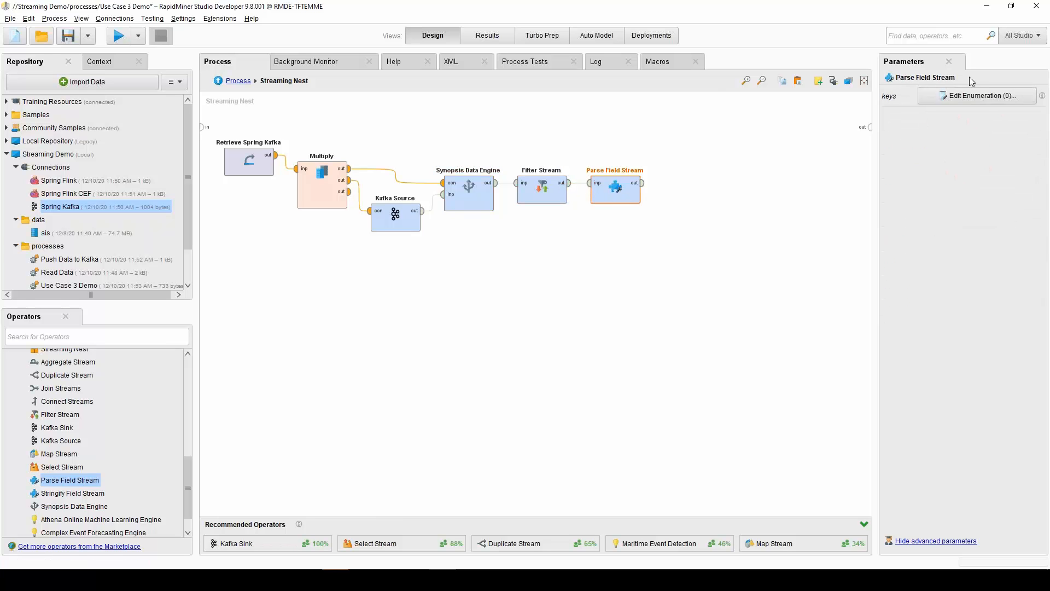
# - Add "estimation" to the list of keys parsed by the Parse Field Stream operator
pyautogui.click(978, 96)
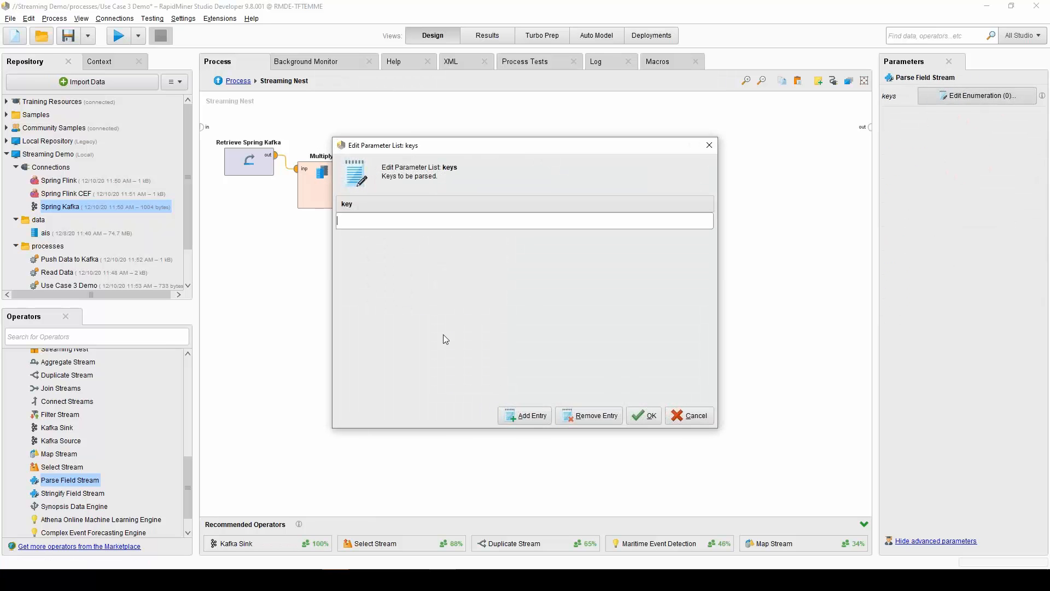
pyautogui.write('estimation')
pyautogui.click(645, 415)
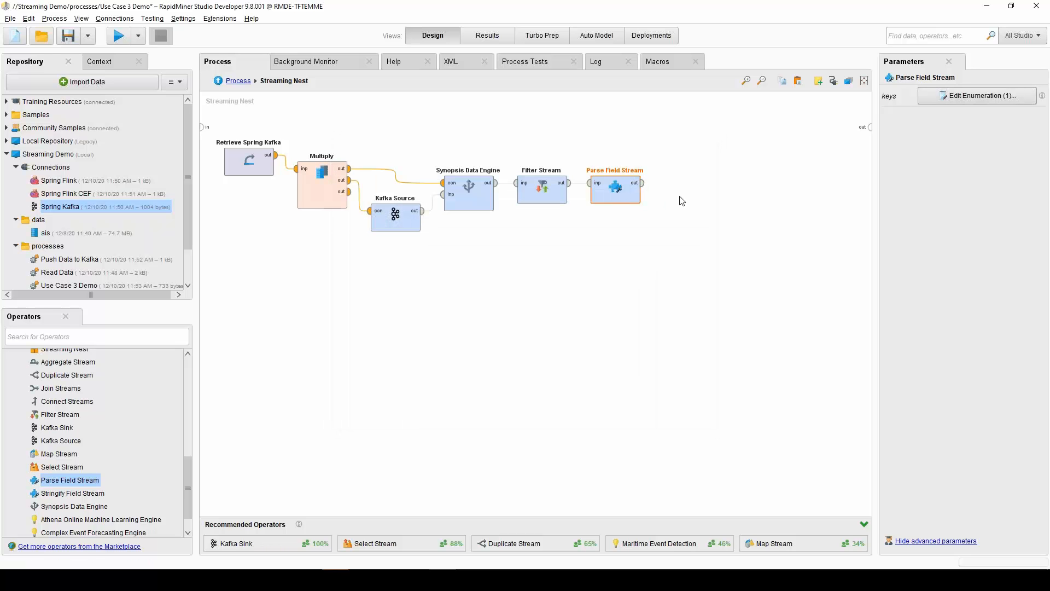
pyautogui.moveTo(76, 474); pyautogui.dragTo(80, 475)
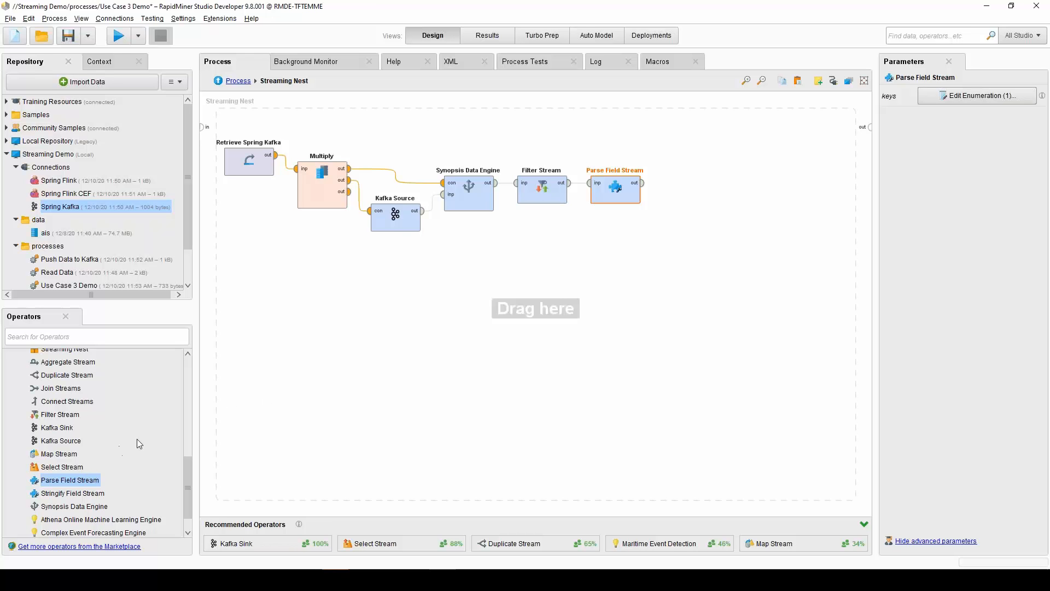
pyautogui.moveTo(135, 441); pyautogui.dragTo(985, 500)
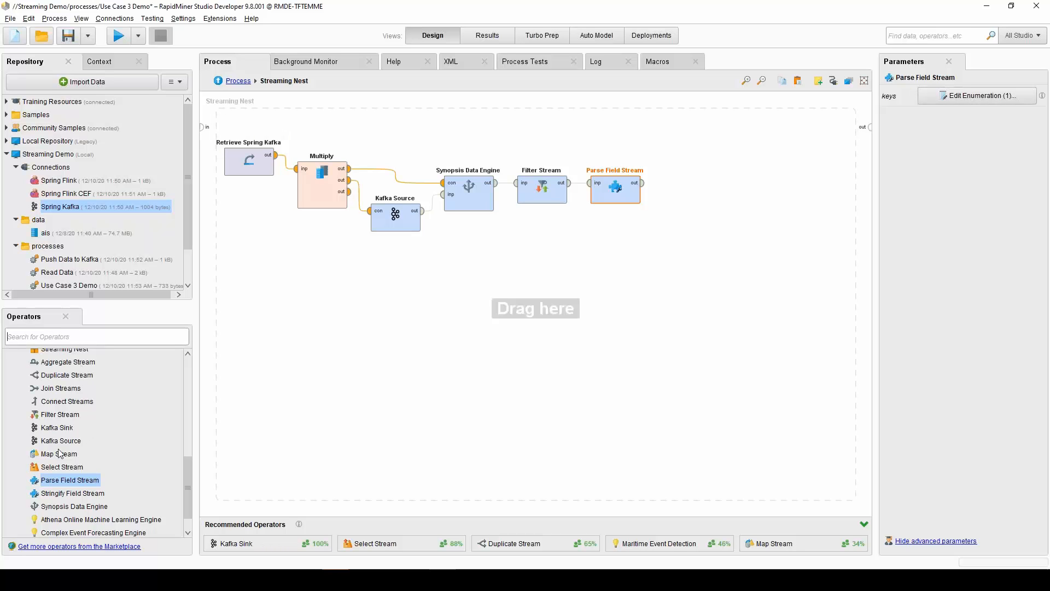
# - Add a Select Stream operator fed by the Parse Field Stream, with "estimation" as its selected key and flattening enabled
pyautogui.moveTo(54, 468); pyautogui.dragTo(55, 469)
pyautogui.moveTo(652, 165); pyautogui.dragTo(656, 175)
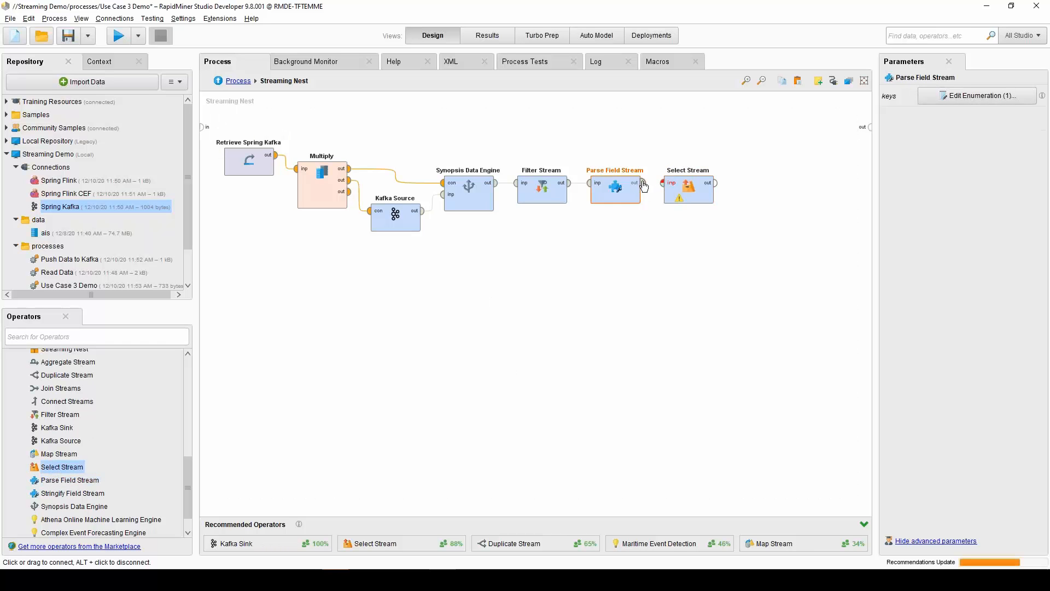
pyautogui.click(999, 97)
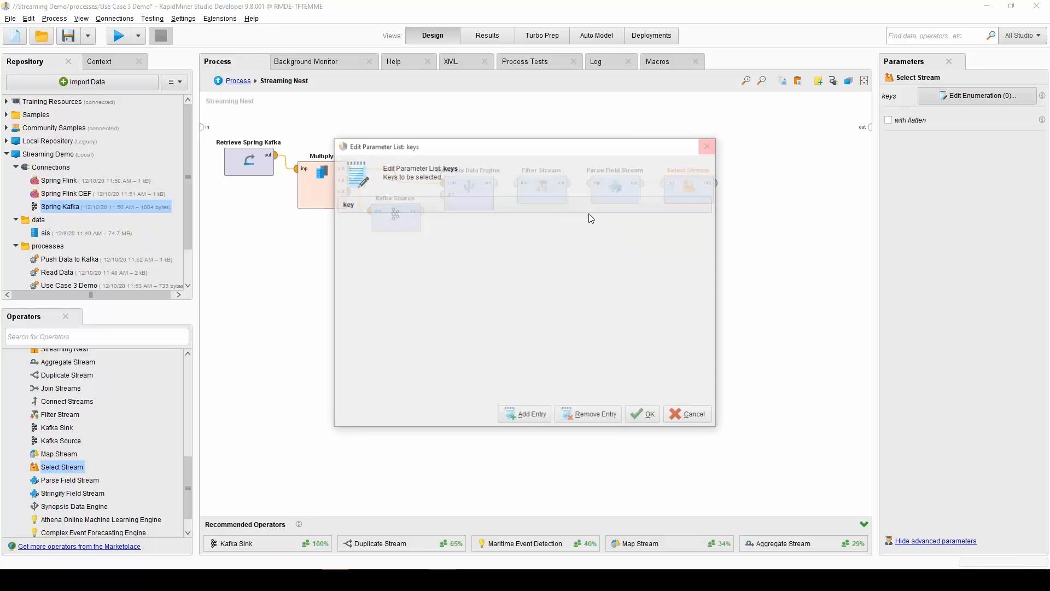
pyautogui.click(524, 415)
pyautogui.write('estimation')
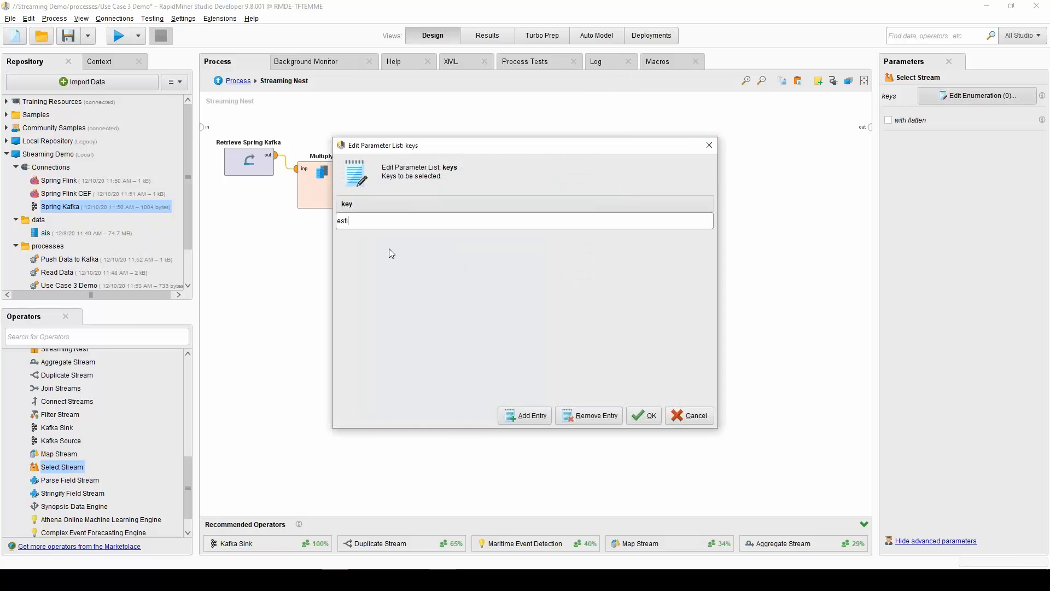
pyautogui.click(644, 415)
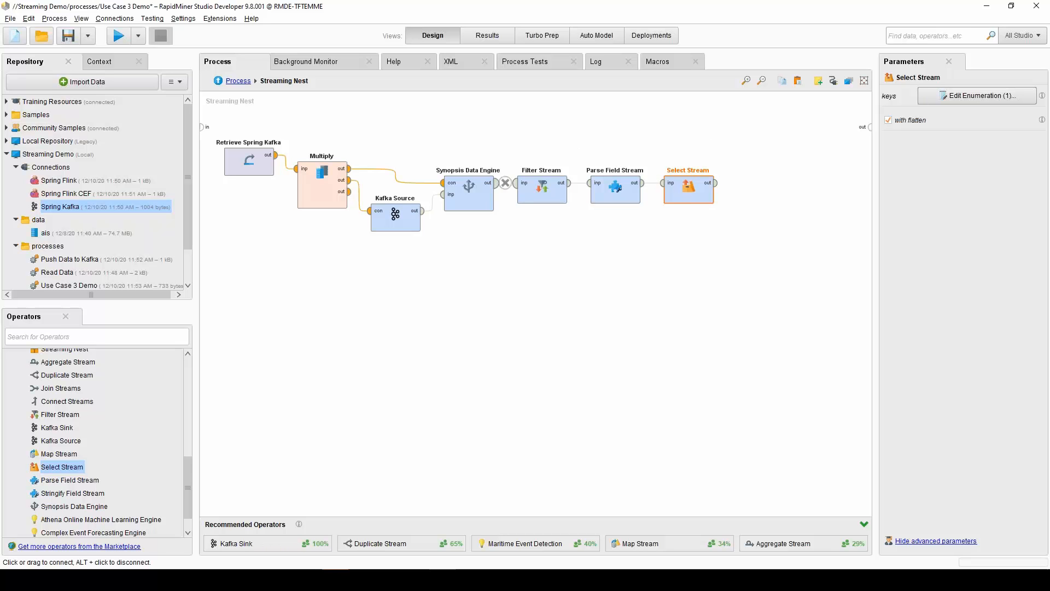
# - Add a Maritime Event Detection operator after the Select Stream and connect the Select Stream's output to its input
pyautogui.scroll(-2, 67, 509)
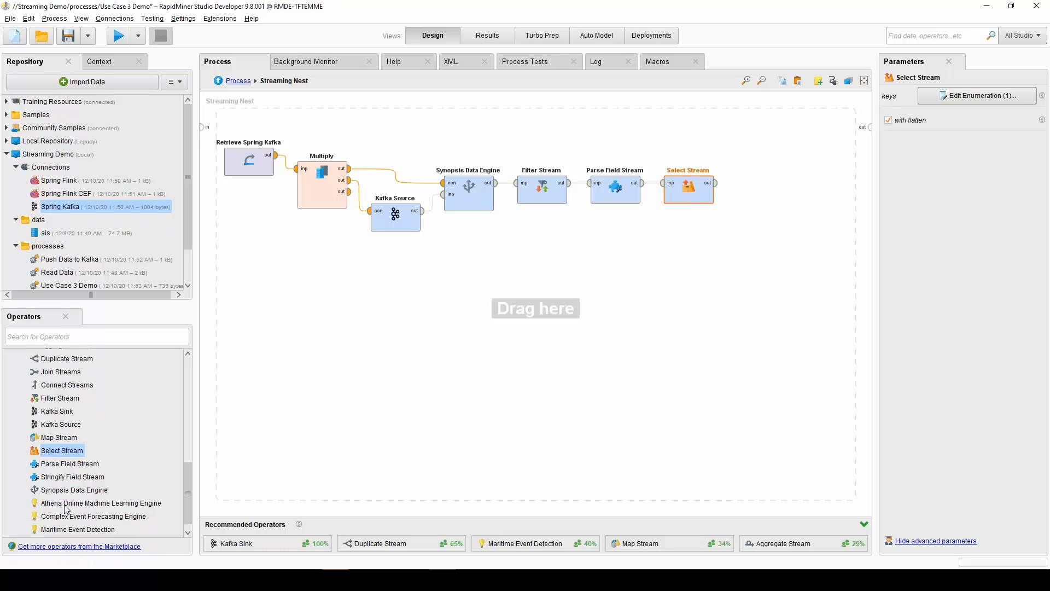
pyautogui.moveTo(78, 518); pyautogui.dragTo(810, 142)
pyautogui.moveTo(768, 169); pyautogui.dragTo(763, 165)
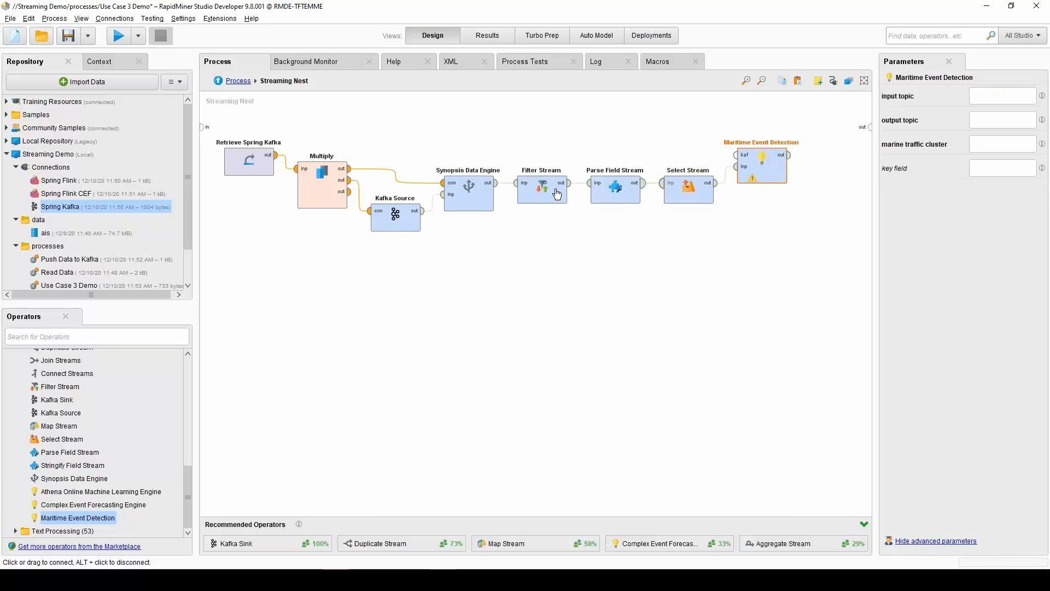
# - Connect Multiply's first output to Maritime Event Detection's Kafka port, and rewire its next outputs to the Synopsis Data Engine and Kafka Source
pyautogui.click(348, 169)
pyautogui.click(735, 159)
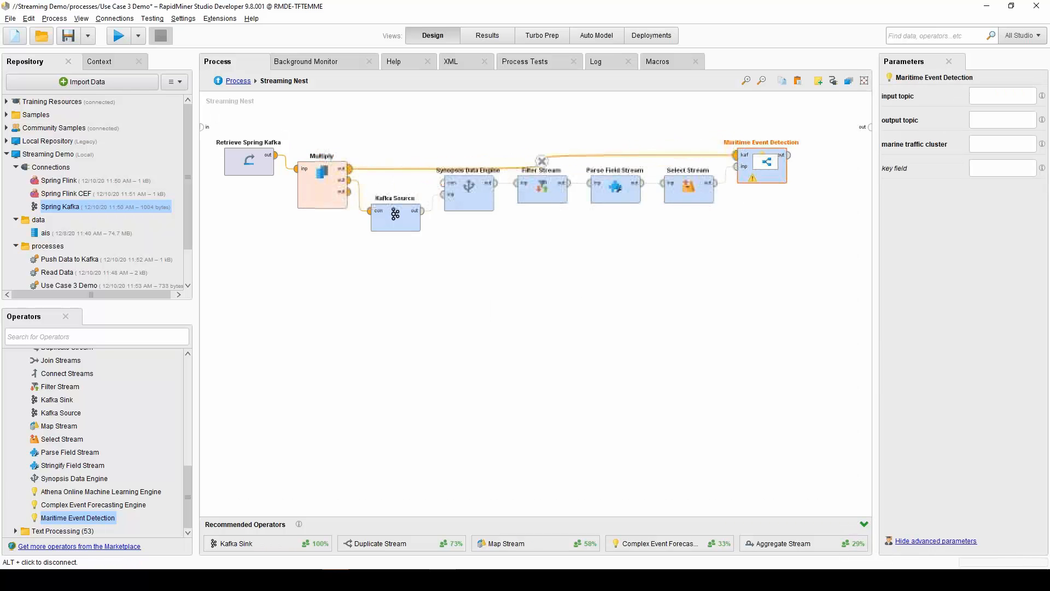
pyautogui.click(348, 180)
pyautogui.click(443, 183)
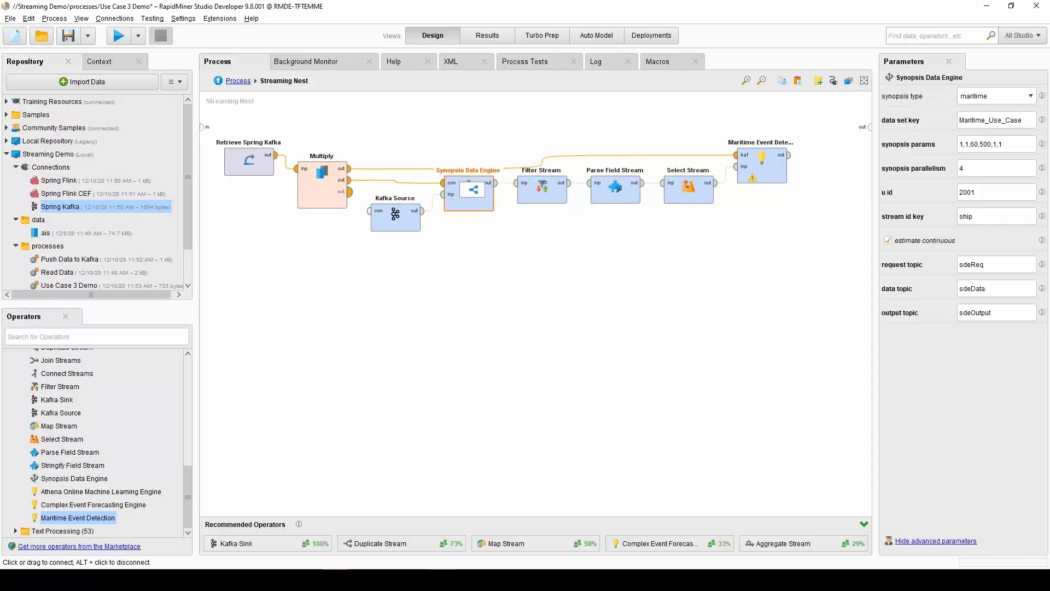
pyautogui.click(348, 191)
pyautogui.click(370, 211)
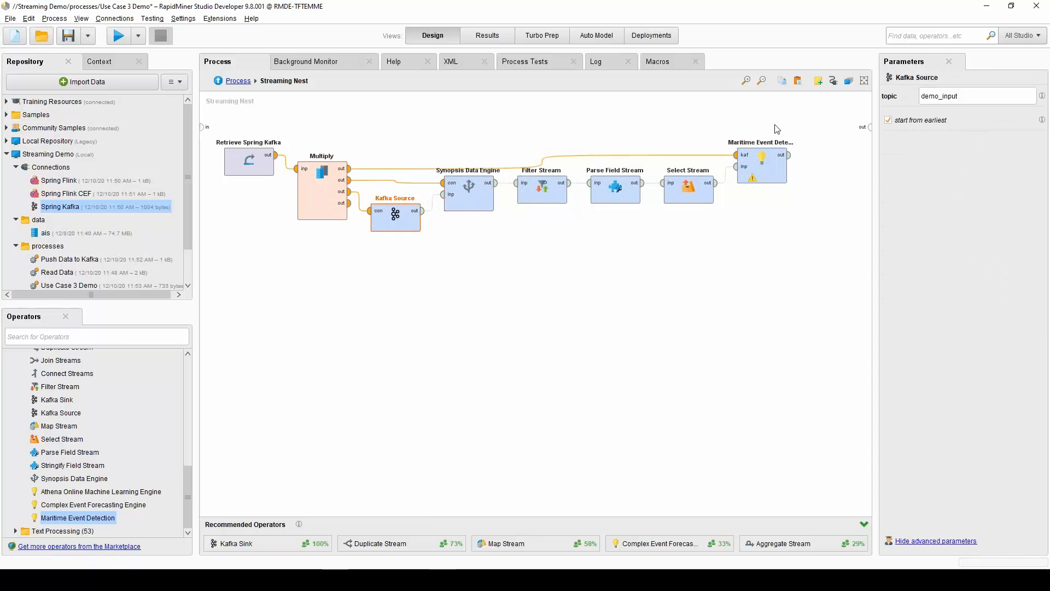
# - Configure Maritime Event Detection with input topic ais_review, output topic ship_events, the marine traffic cluster address and key field ship
pyautogui.click(767, 167)
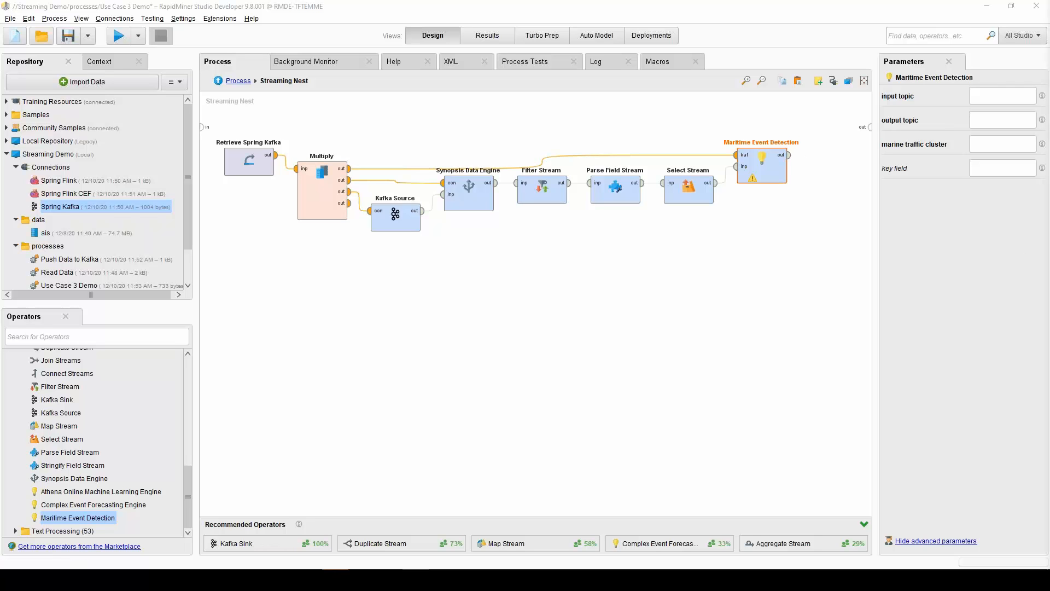
pyautogui.click(989, 96)
pyautogui.write('ais_review')
pyautogui.click(975, 119)
pyautogui.write('ship_events')
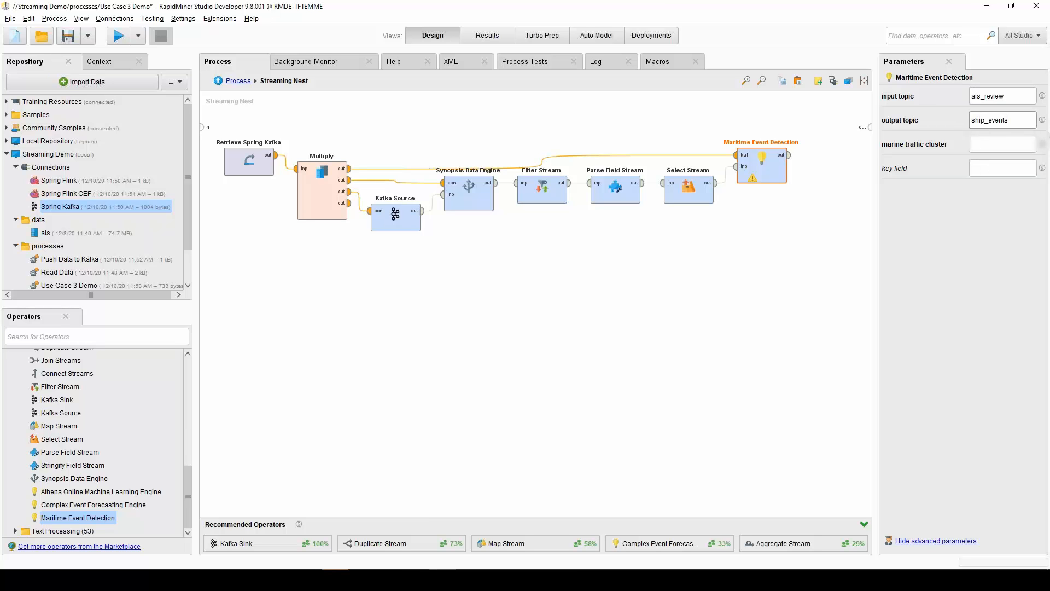
pyautogui.click(993, 145)
pyautogui.hotkey('ctrl', 'v')
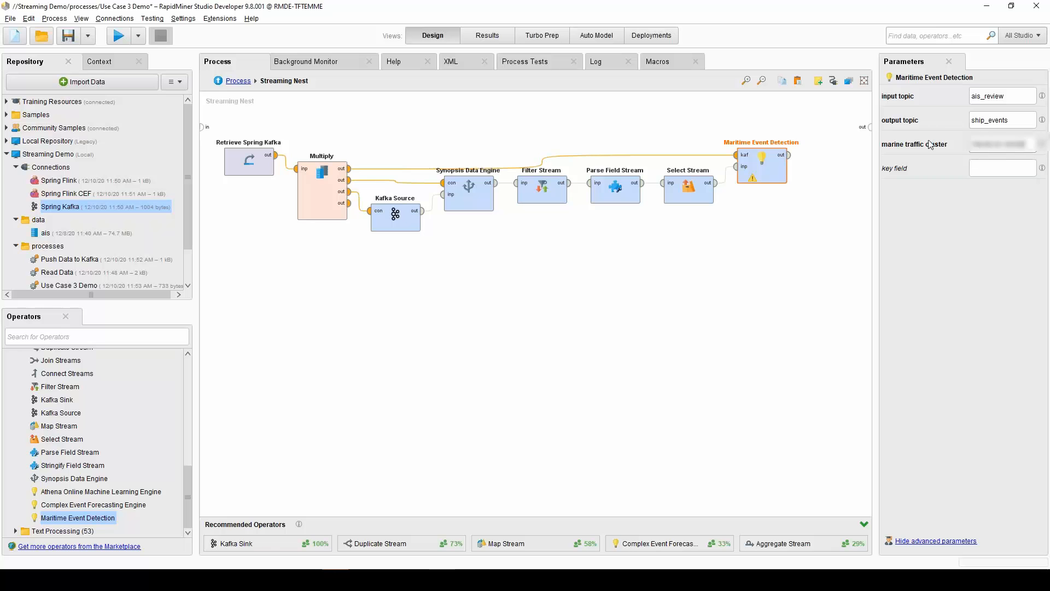
pyautogui.click(979, 171)
# - Add a Kafka Sink operator after Maritime Event Detection and connect the detection output to the sink's input
pyautogui.click(88, 337)
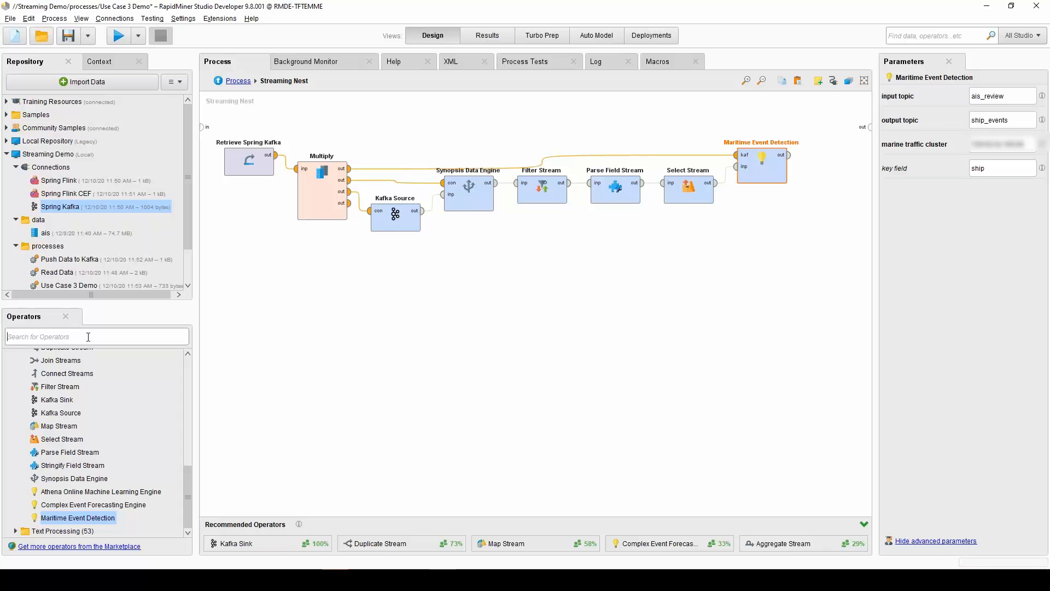
pyautogui.moveTo(59, 401); pyautogui.dragTo(63, 406)
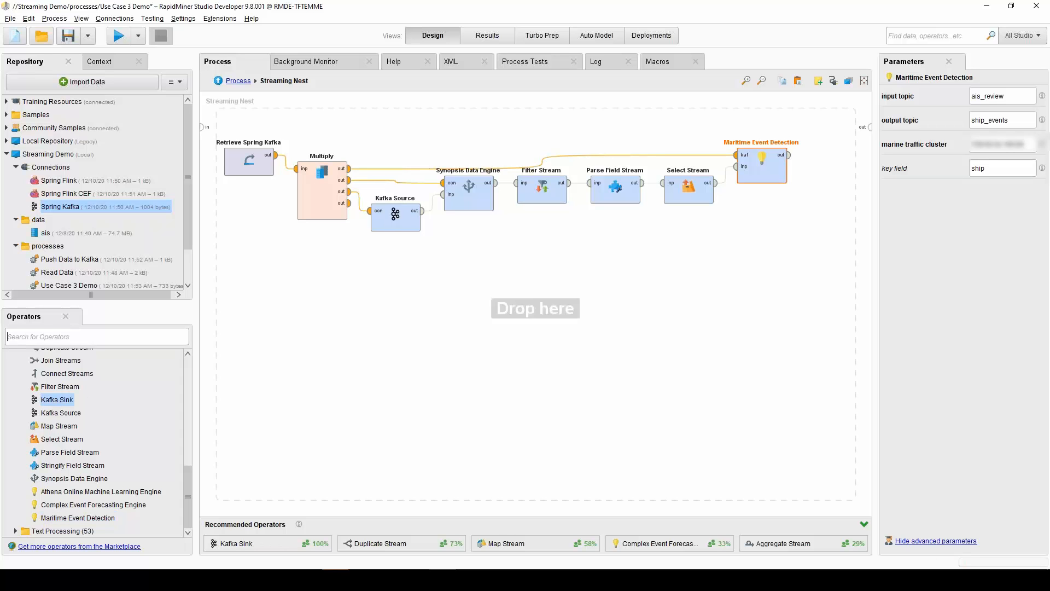
pyautogui.moveTo(829, 174); pyautogui.dragTo(800, 127)
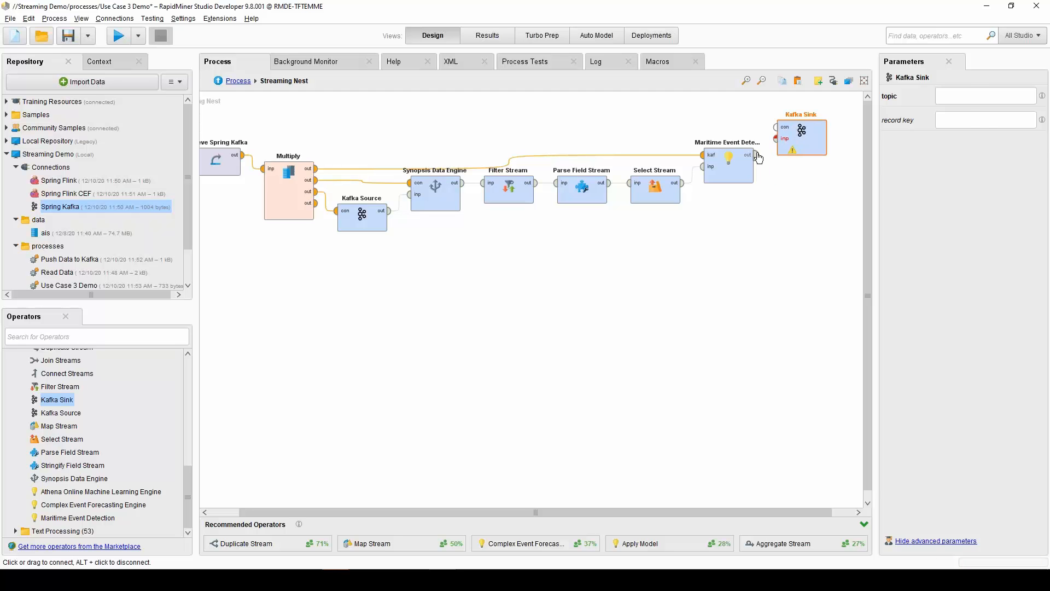
pyautogui.click(775, 140)
# - Connect Multiply's outputs in order to the connection ports of the Kafka Sink, Maritime Event Detection, Synopsis Data Engine and Kafka Source
pyautogui.click(316, 168)
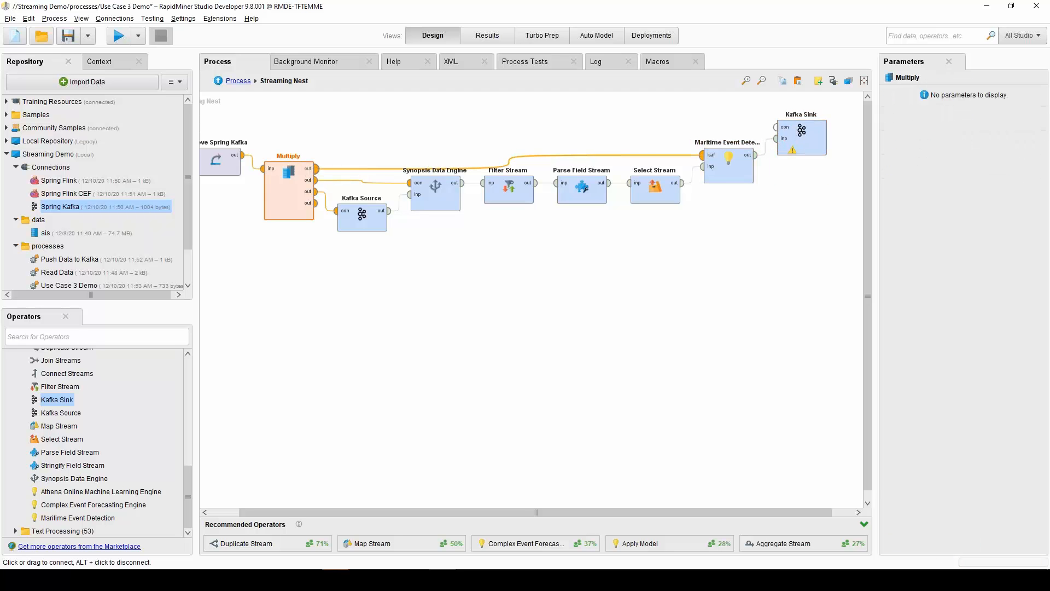
pyautogui.click(775, 126)
pyautogui.click(316, 180)
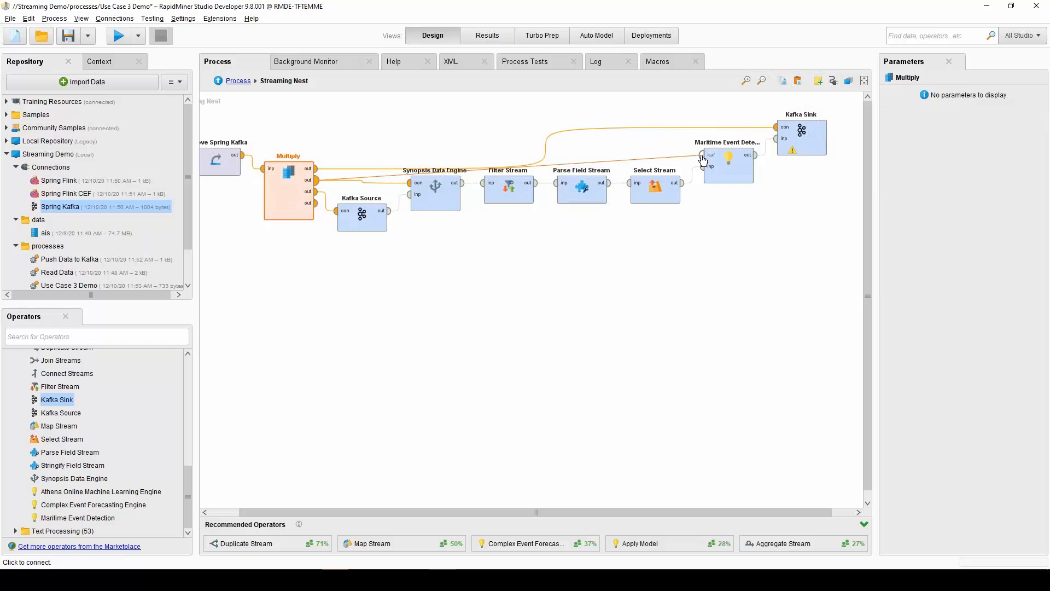
pyautogui.click(703, 155)
pyautogui.click(316, 191)
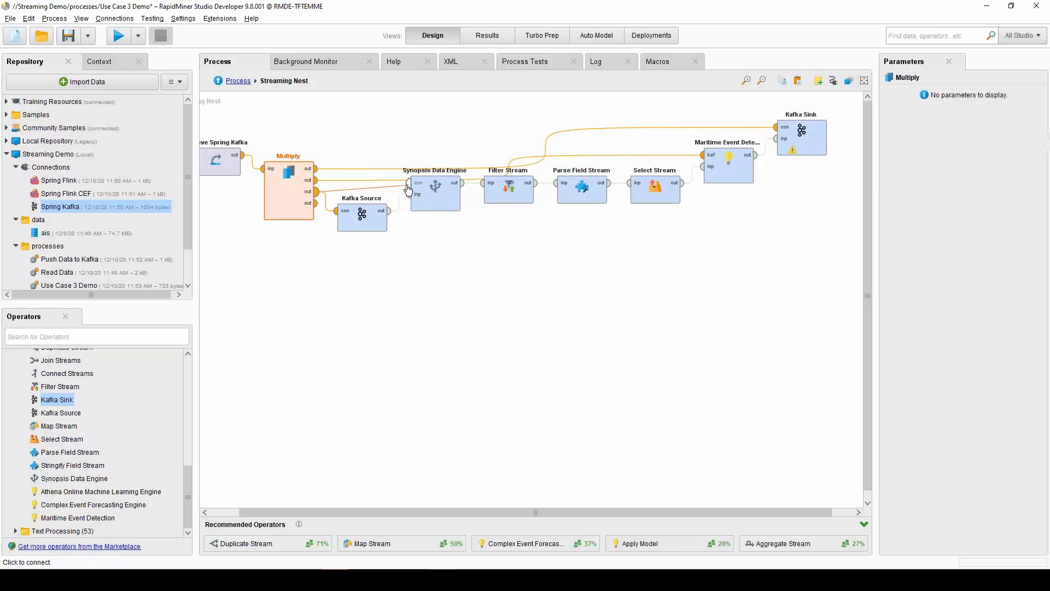
pyautogui.click(409, 183)
pyautogui.click(316, 203)
pyautogui.click(336, 211)
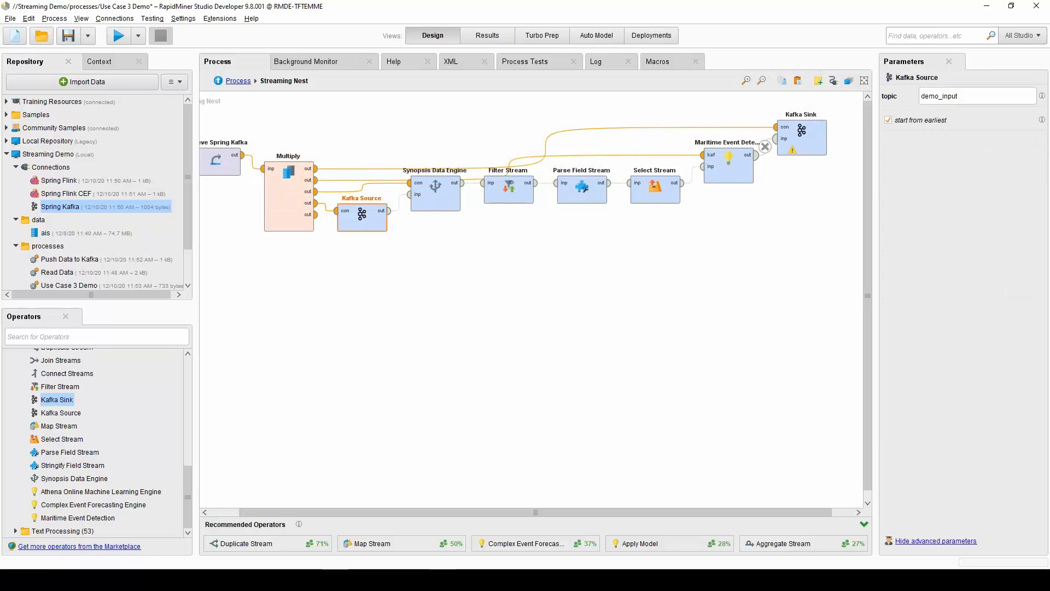
# - Set the Kafka Sink's topic to demo_output
pyautogui.click(810, 153)
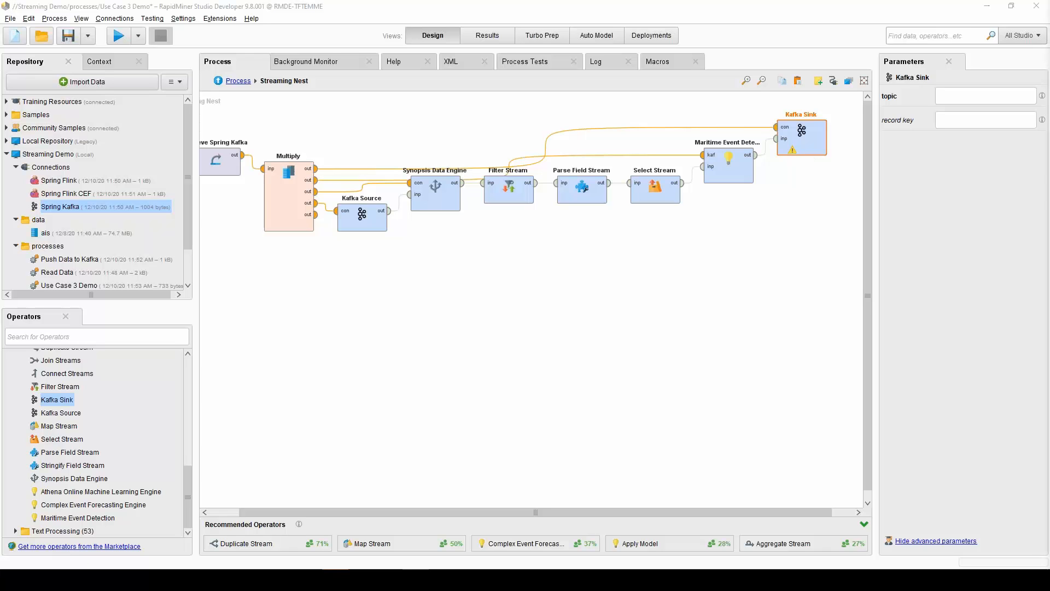
pyautogui.click(985, 92)
pyautogui.write('demo_output')
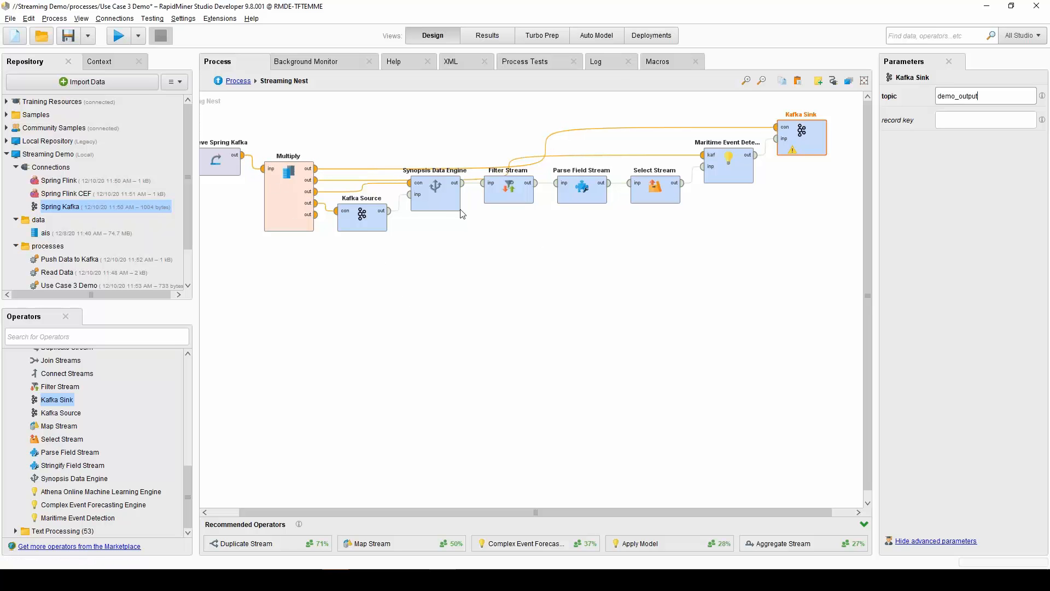
# - Move the operators from Kafka Source through Maritime Event Detection slightly lower to separate the connection lines, and save the process
pyautogui.moveTo(369, 220); pyautogui.dragTo(369, 247)
pyautogui.moveTo(433, 188); pyautogui.dragTo(433, 214)
pyautogui.moveTo(507, 189); pyautogui.dragTo(507, 216)
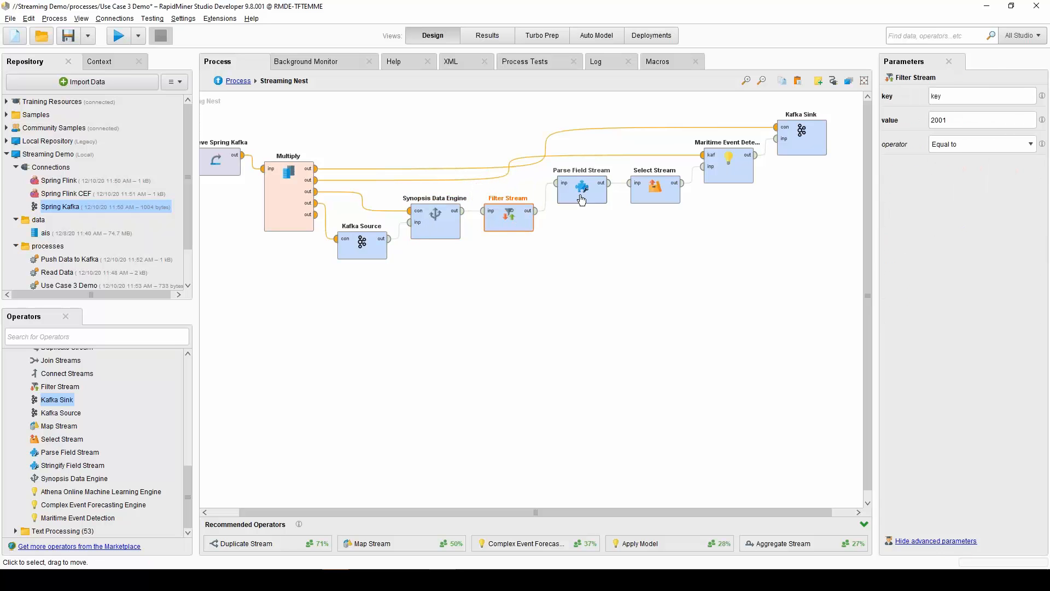
pyautogui.moveTo(581, 199); pyautogui.dragTo(582, 228)
pyautogui.moveTo(655, 188); pyautogui.dragTo(655, 217)
pyautogui.click(733, 169)
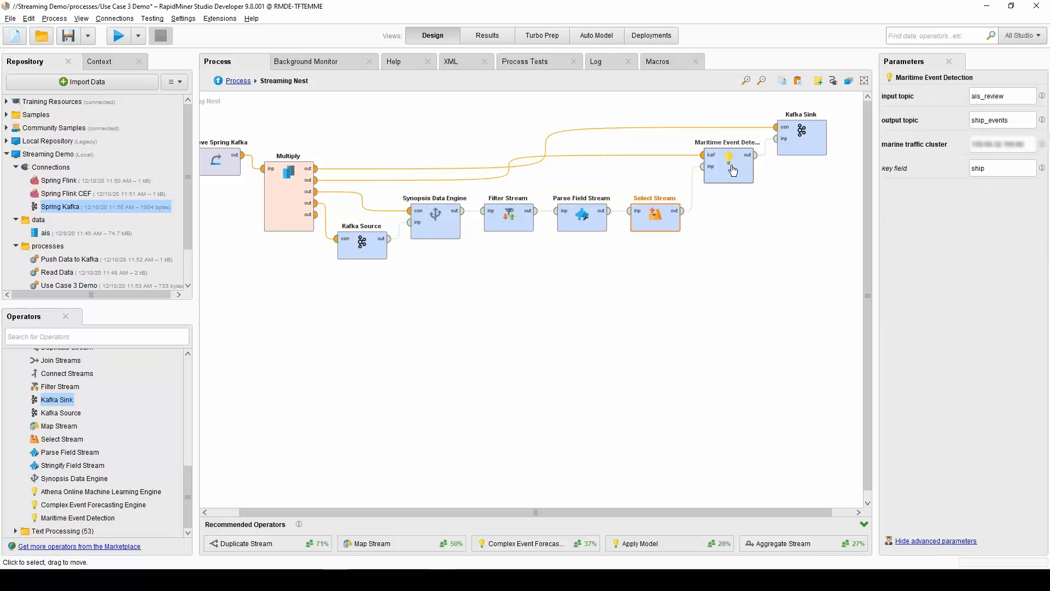
pyautogui.moveTo(733, 169); pyautogui.dragTo(733, 198)
pyautogui.click(738, 275)
pyautogui.hotkey('ctrl', 's')
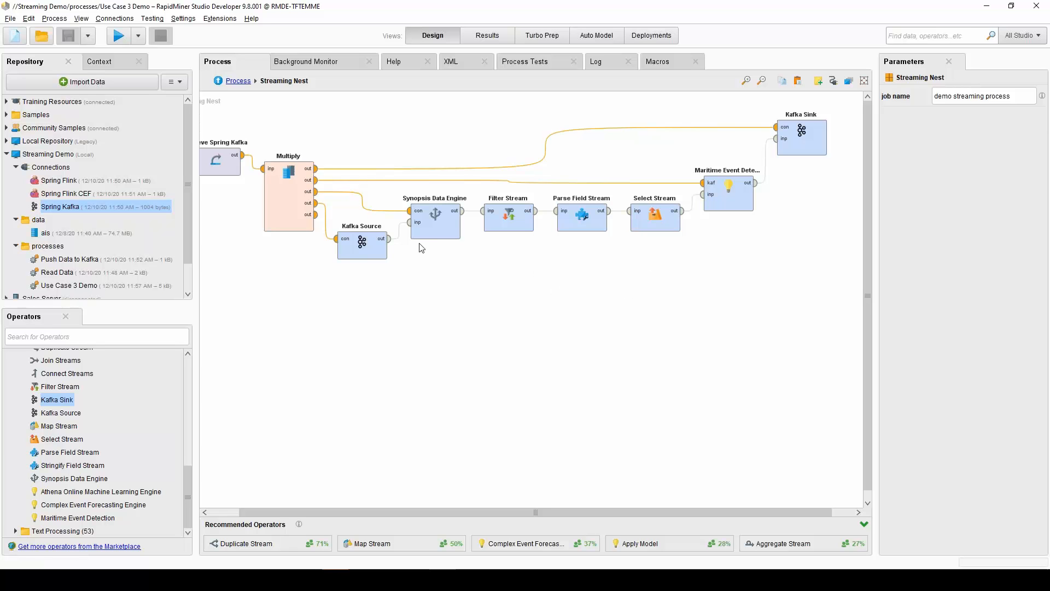
# - Review the parameters of the Synopsis Data Engine, Maritime Event Detection, Kafka Source and Kafka Sink, and run the process
pyautogui.click(435, 225)
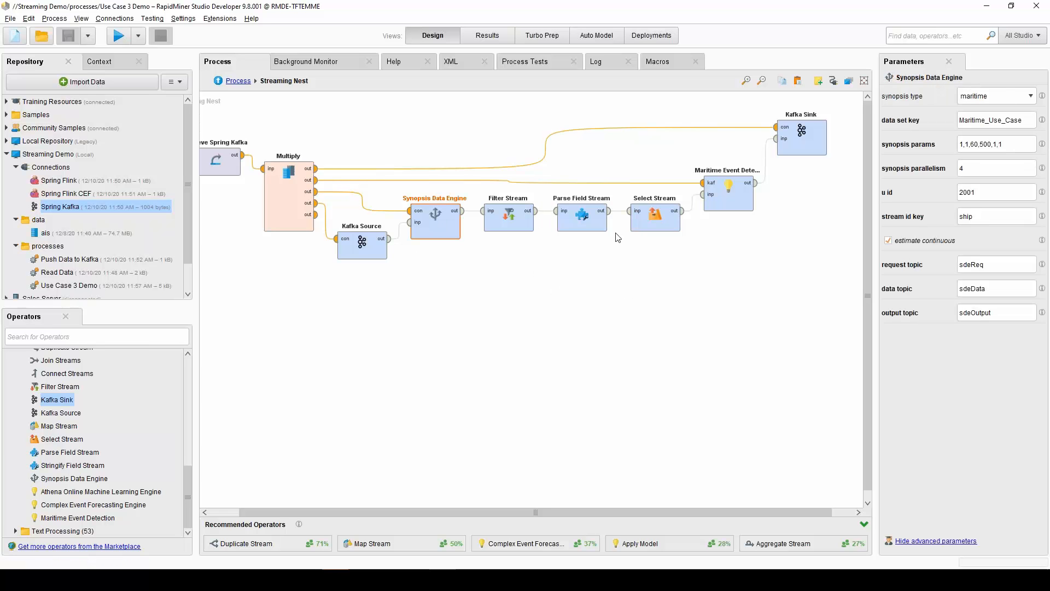
pyautogui.click(731, 213)
pyautogui.click(360, 249)
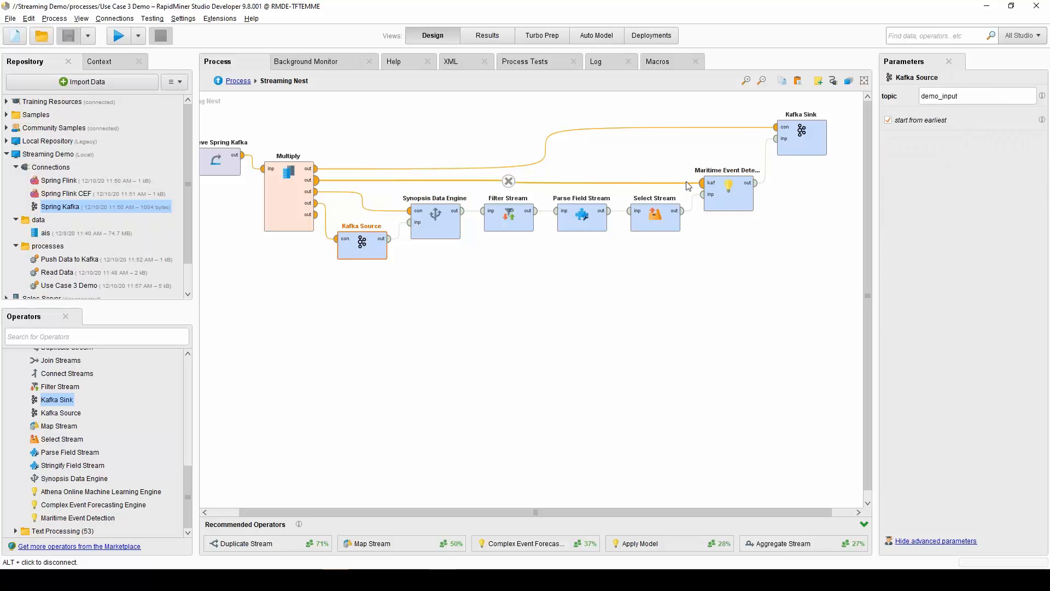
pyautogui.click(799, 137)
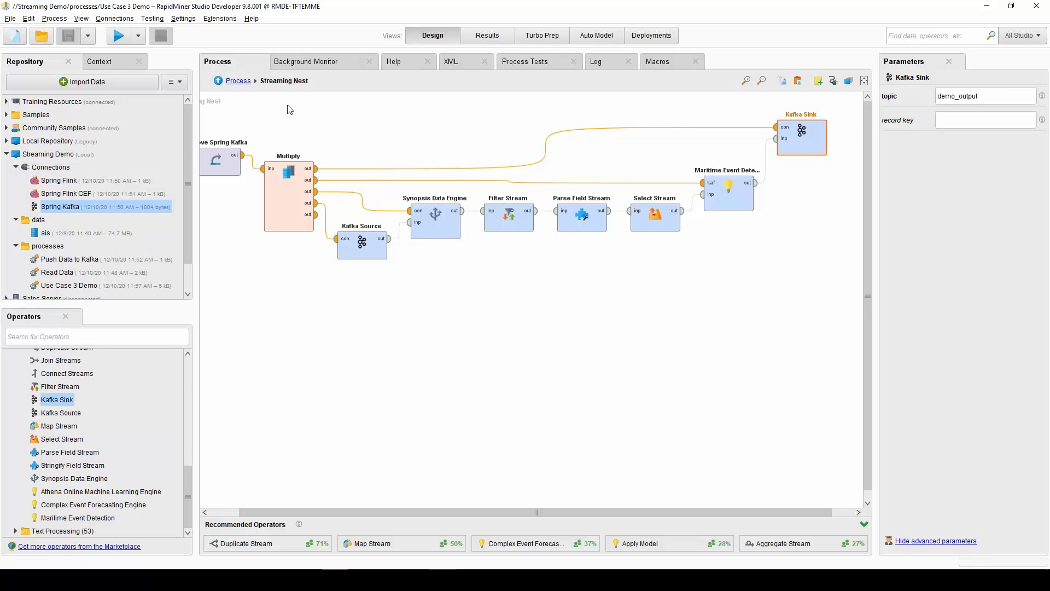
pyautogui.click(119, 36)
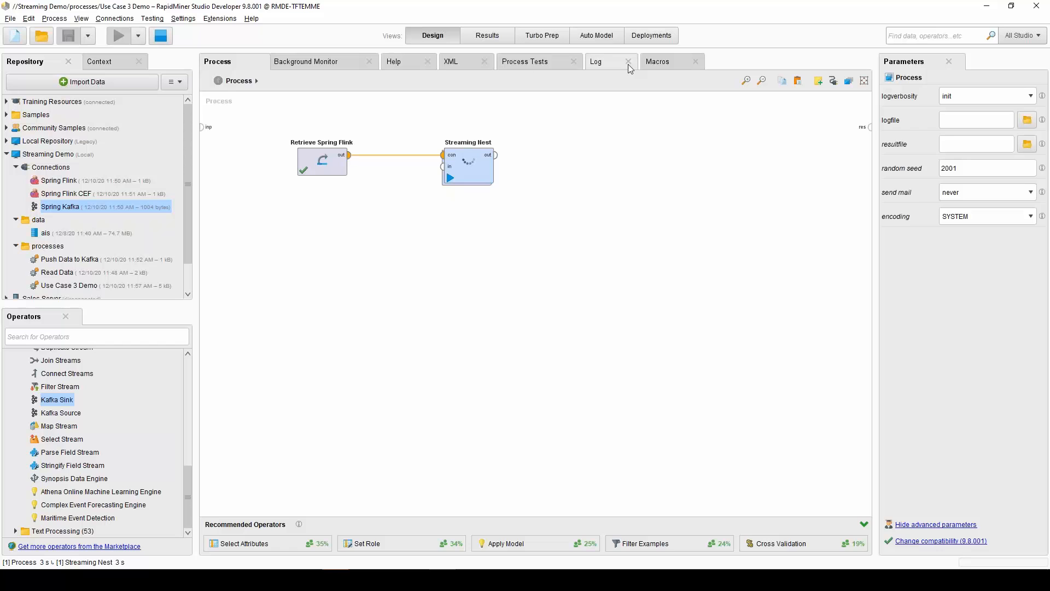
# - Examine the Maritime Event Detection job details in the log
pyautogui.click(609, 63)
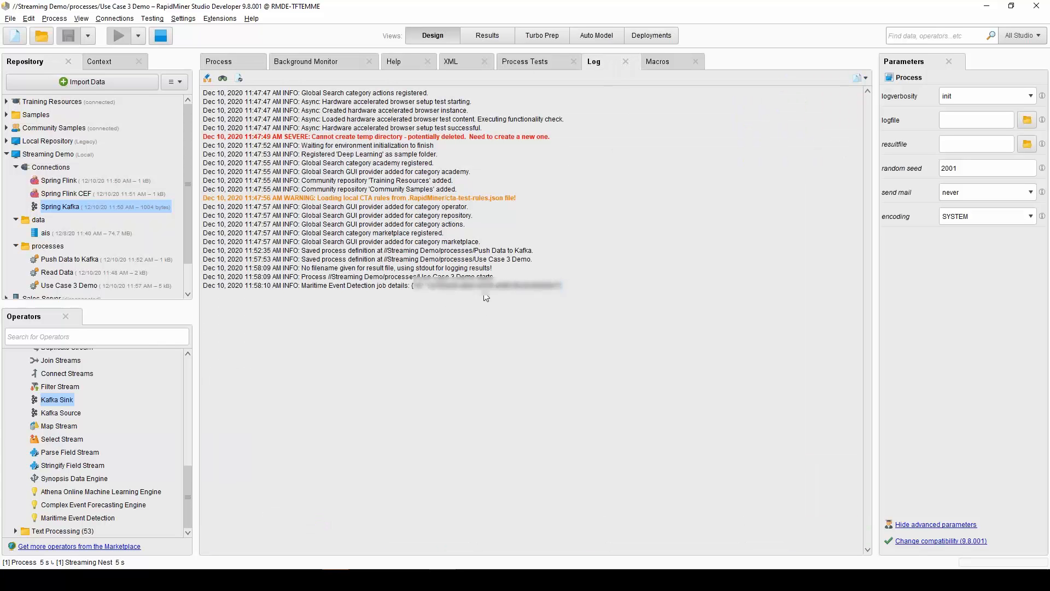
pyautogui.moveTo(431, 295); pyautogui.dragTo(302, 287)
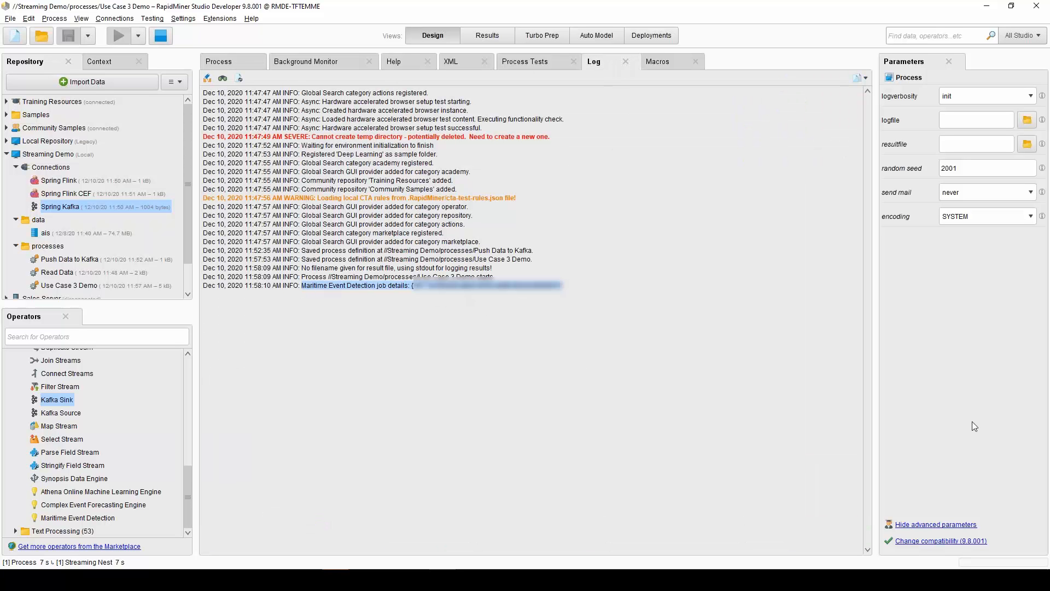
pyautogui.click(335, 579)
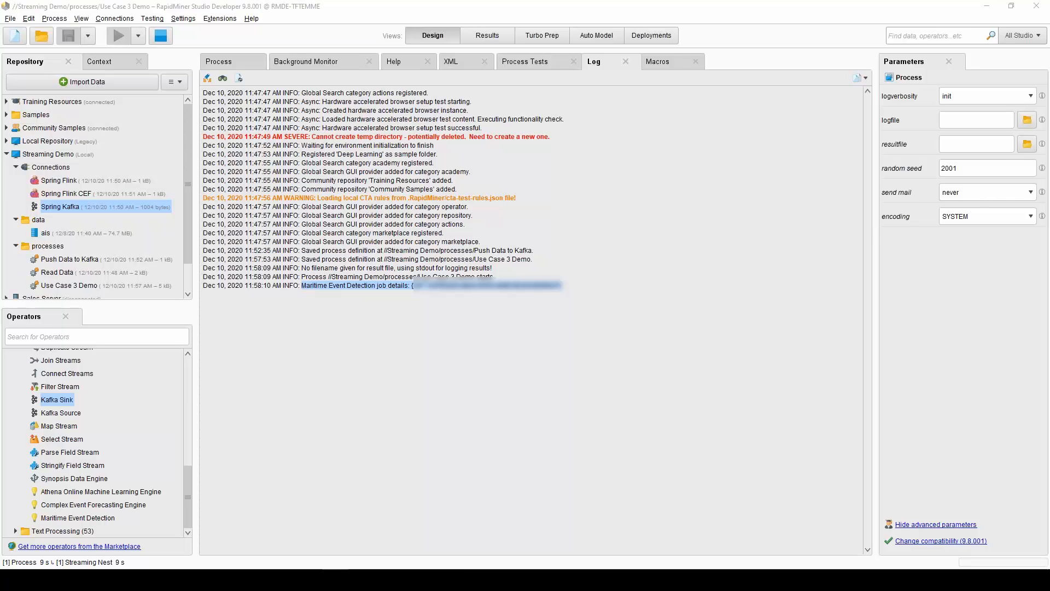
pyautogui.click(579, 247)
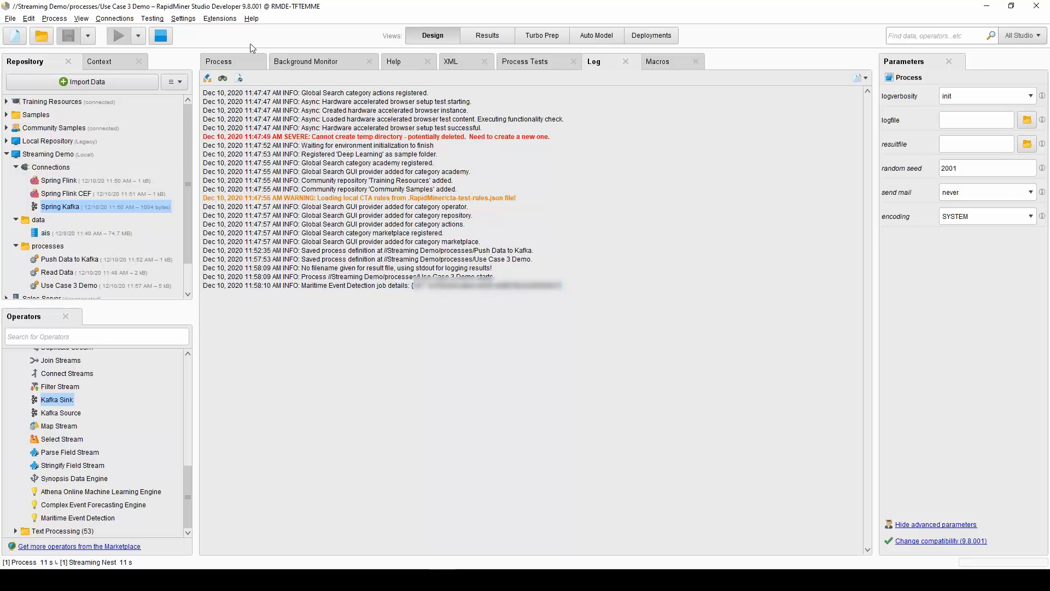
# - Return to the process design and show the Streaming Dashboard for managing deployed streaming jobs
pyautogui.click(227, 65)
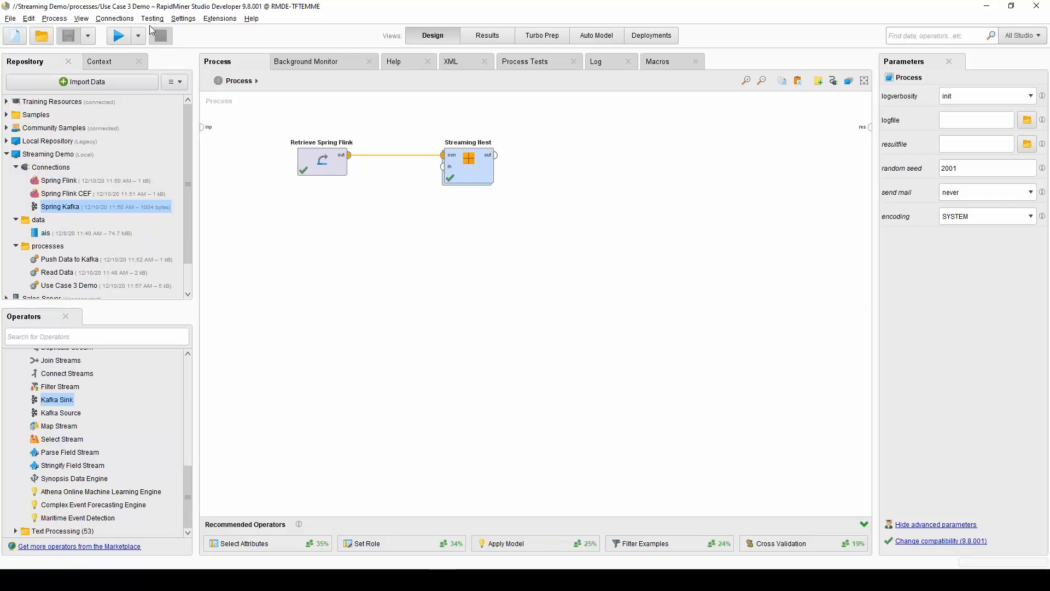
pyautogui.click(82, 20)
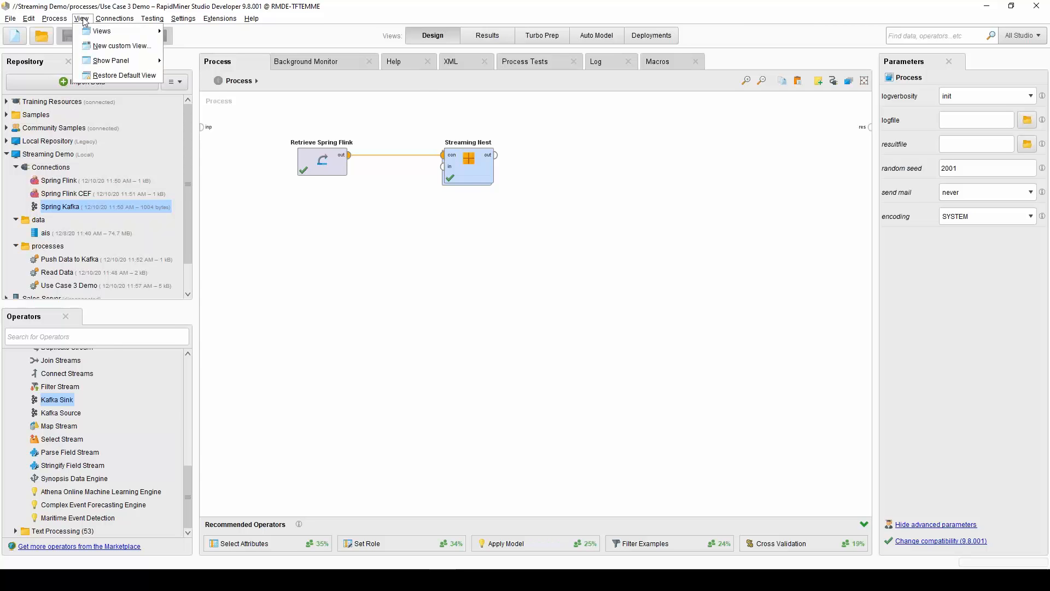
pyautogui.moveTo(126, 60)
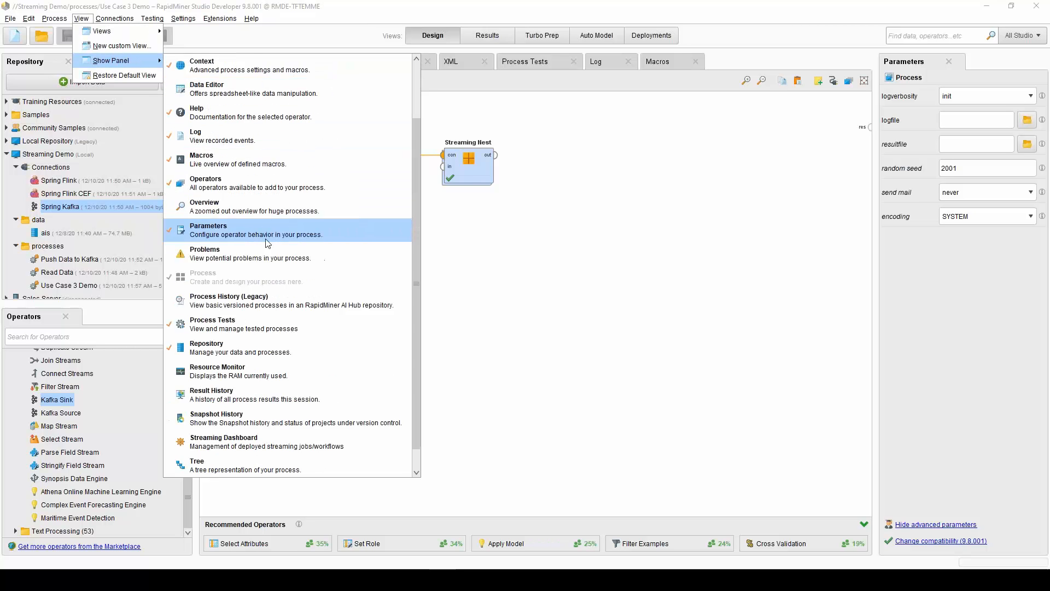
pyautogui.scroll(-1, 268, 243)
pyautogui.click(246, 418)
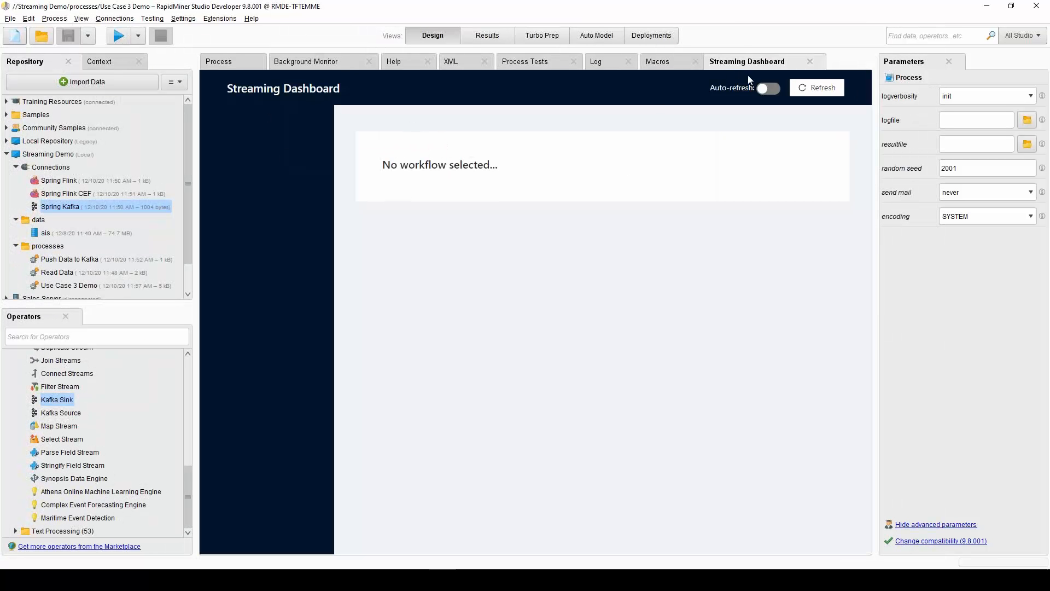
# - Turn on the dashboard's auto-refresh and stop the running demo streaming workflow
pyautogui.click(769, 88)
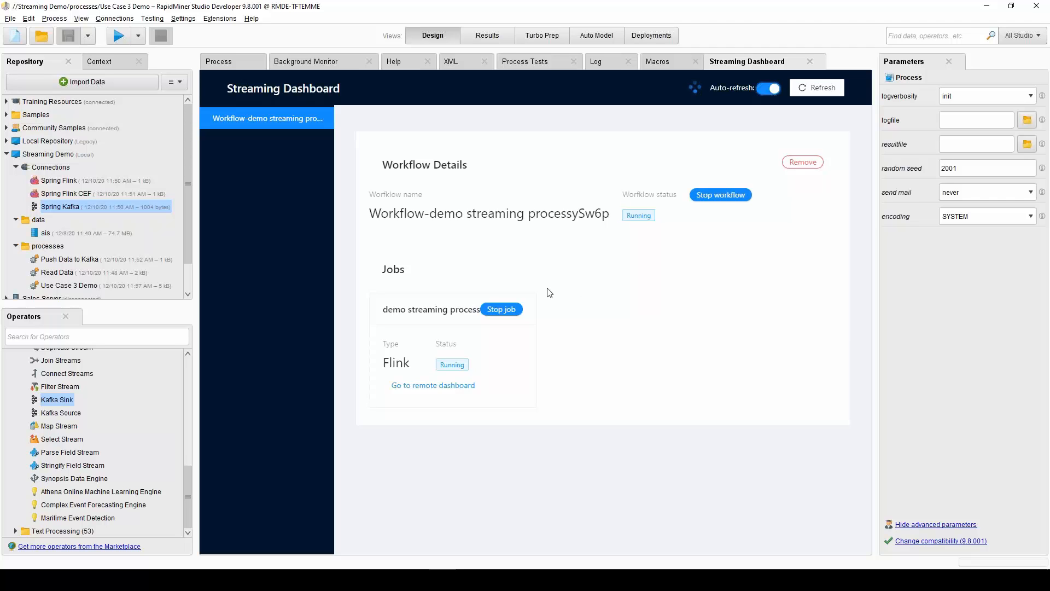
pyautogui.click(720, 196)
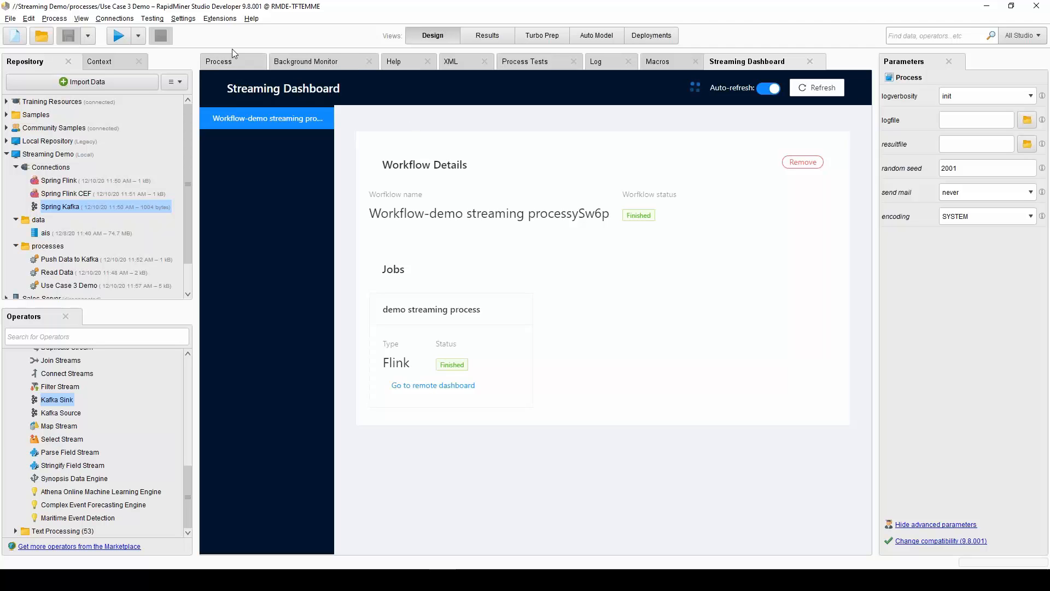
# - Inside the Streaming Nest, insert Duplicate Stream between Select Stream and Maritime Event Detection, and shift the Kafka Sink further right
pyautogui.click(223, 62)
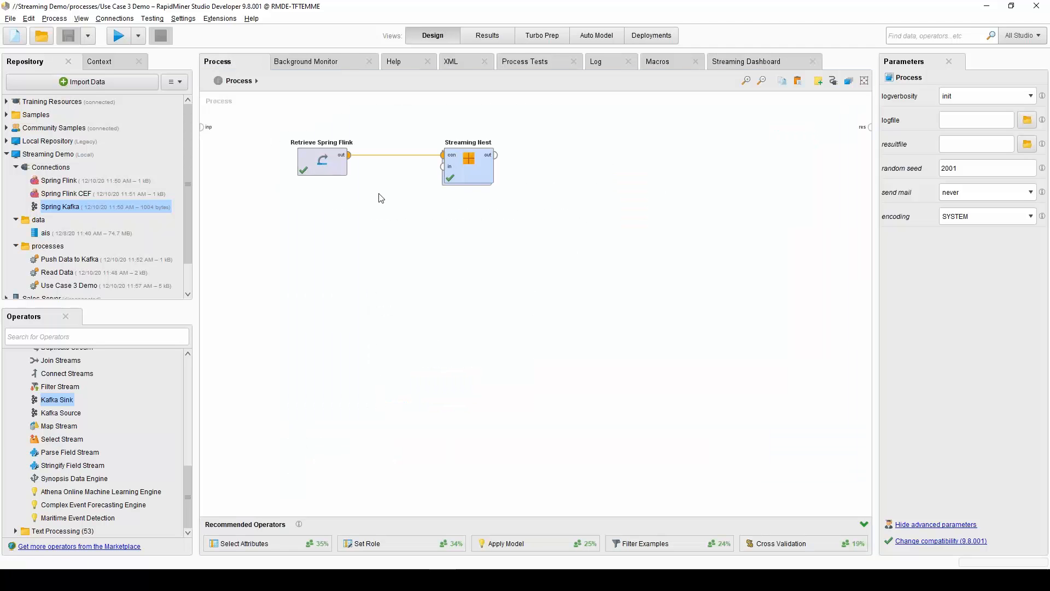
pyautogui.doubleClick(472, 175)
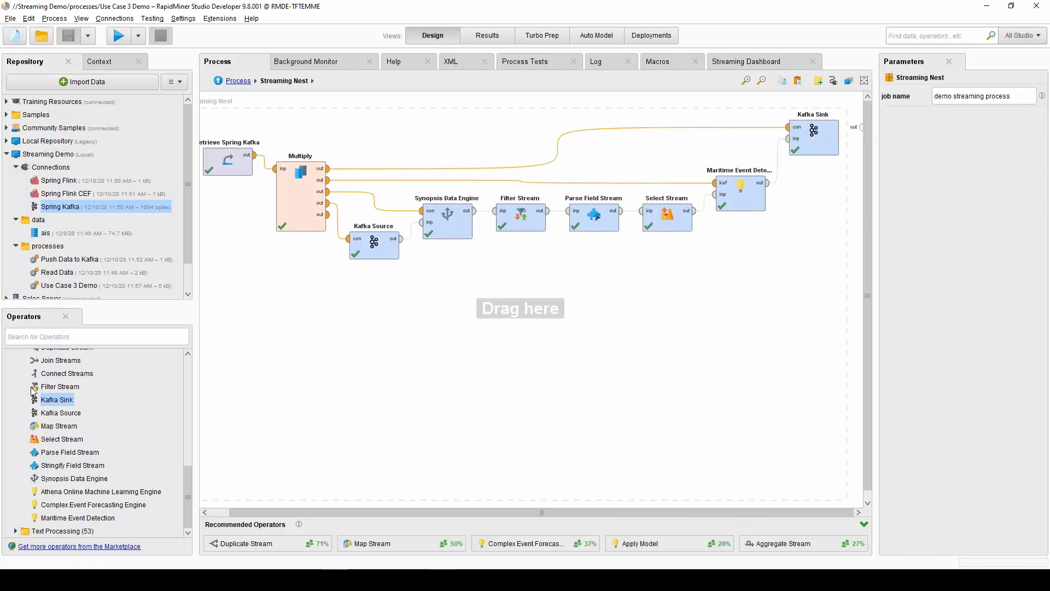
pyautogui.scroll(3, 55, 394)
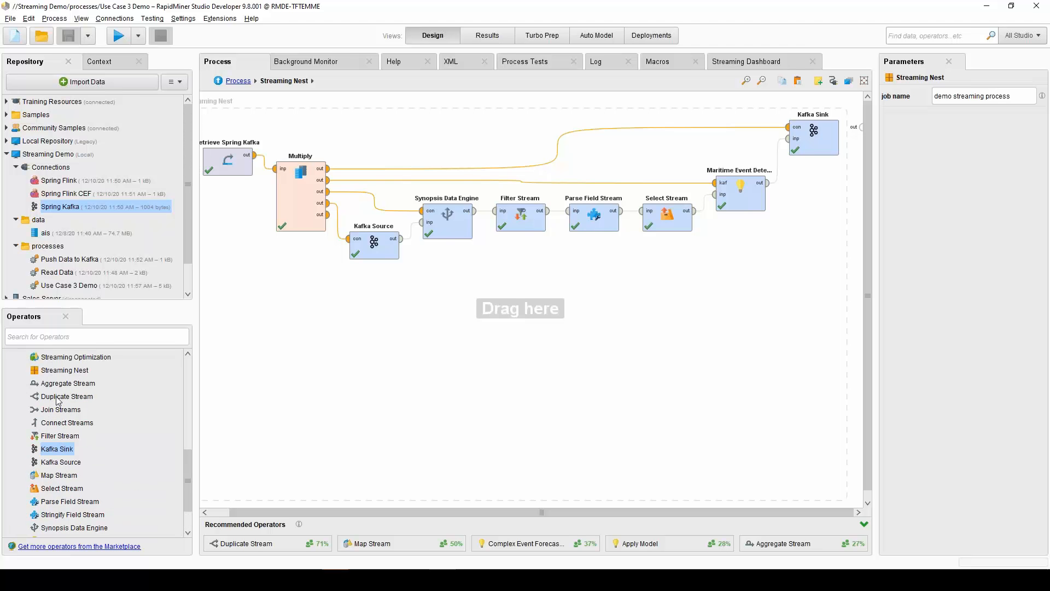
pyautogui.moveTo(55, 395); pyautogui.dragTo(700, 206)
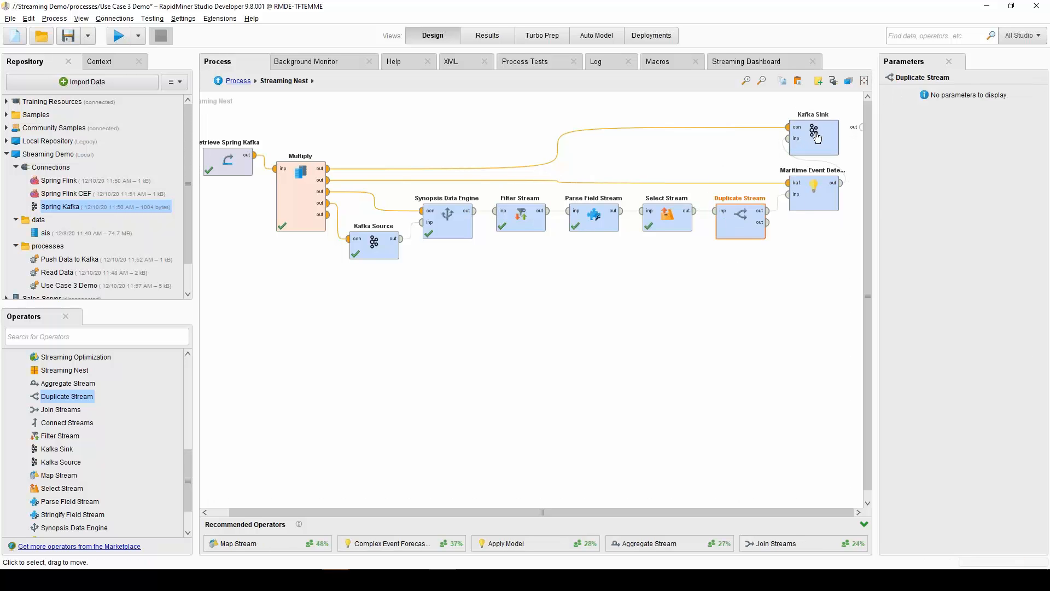
pyautogui.moveTo(826, 136); pyautogui.dragTo(865, 134)
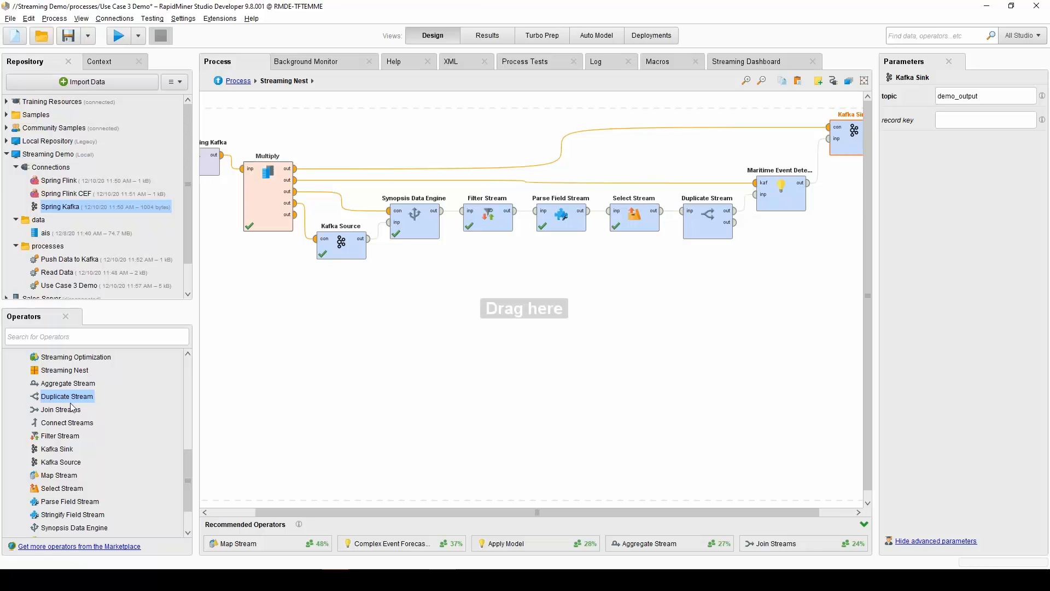
# - Add a Complex Event Forecasting Engine below Maritime Event Detection and connect the free Multiply output to its Kafka connection port
pyautogui.scroll(-1, 75, 491)
pyautogui.moveTo(70, 504); pyautogui.dragTo(788, 280)
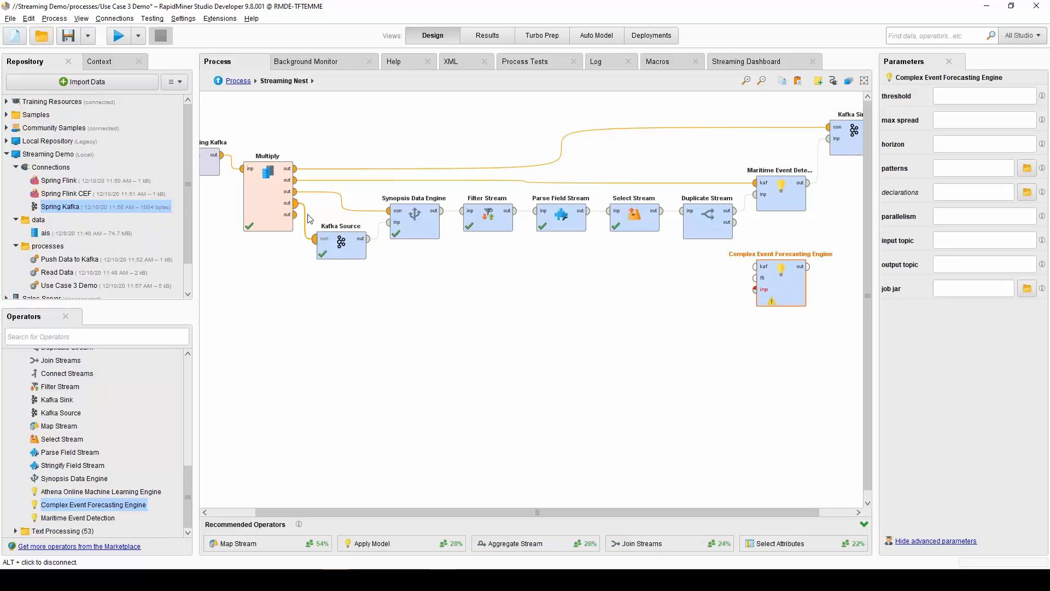
pyautogui.click(296, 222)
pyautogui.click(755, 267)
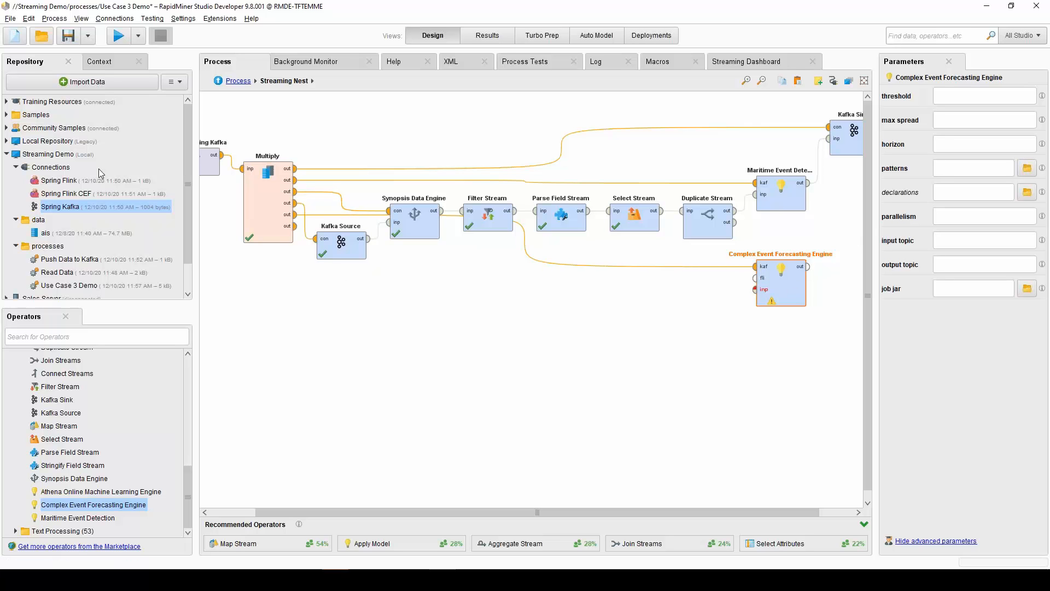
# - Add the Spring Flink CEF connection and link it and Duplicate Stream's second output to the Complex Event Forecasting Engine's Flink and input ports
pyautogui.moveTo(66, 193); pyautogui.dragTo(694, 308)
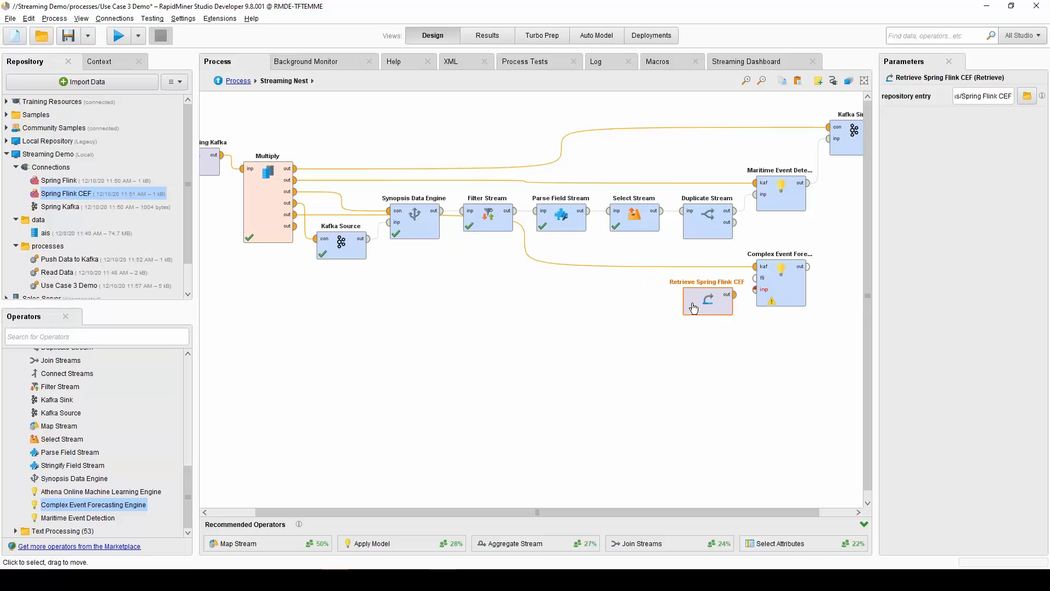
pyautogui.click(735, 299)
pyautogui.click(756, 278)
pyautogui.click(734, 223)
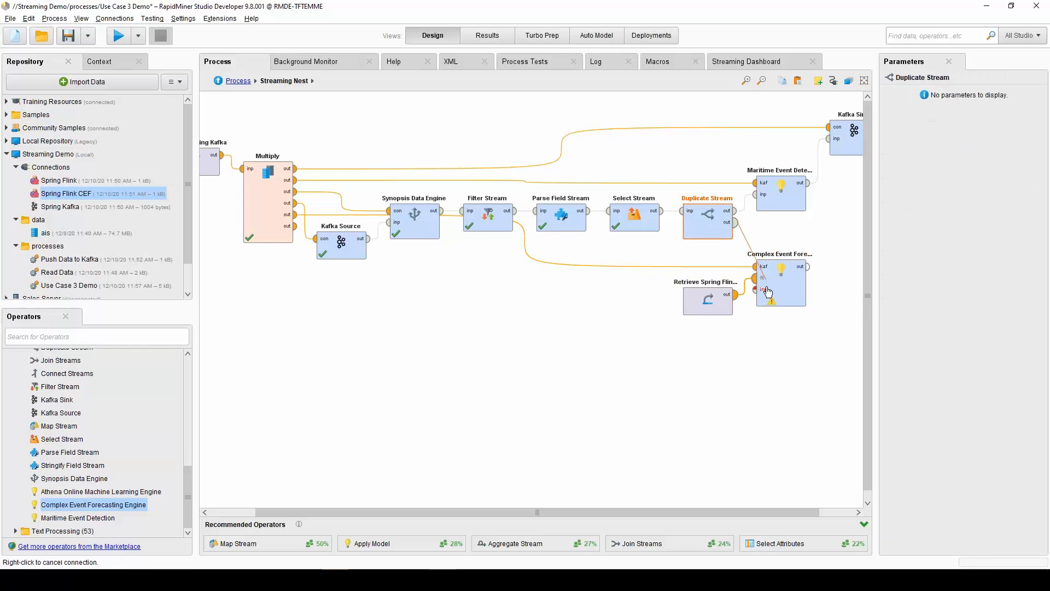
pyautogui.click(757, 289)
# - Set the Complex Event Forecasting Engine's threshold to 0.5, max spread to 50 and horizon to 200
pyautogui.click(777, 278)
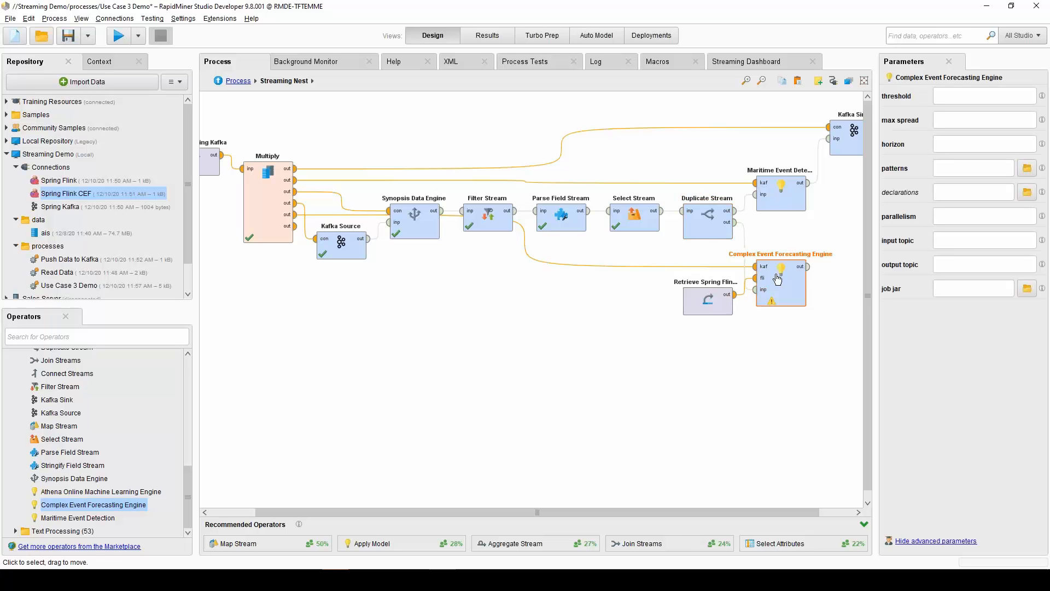
pyautogui.click(984, 97)
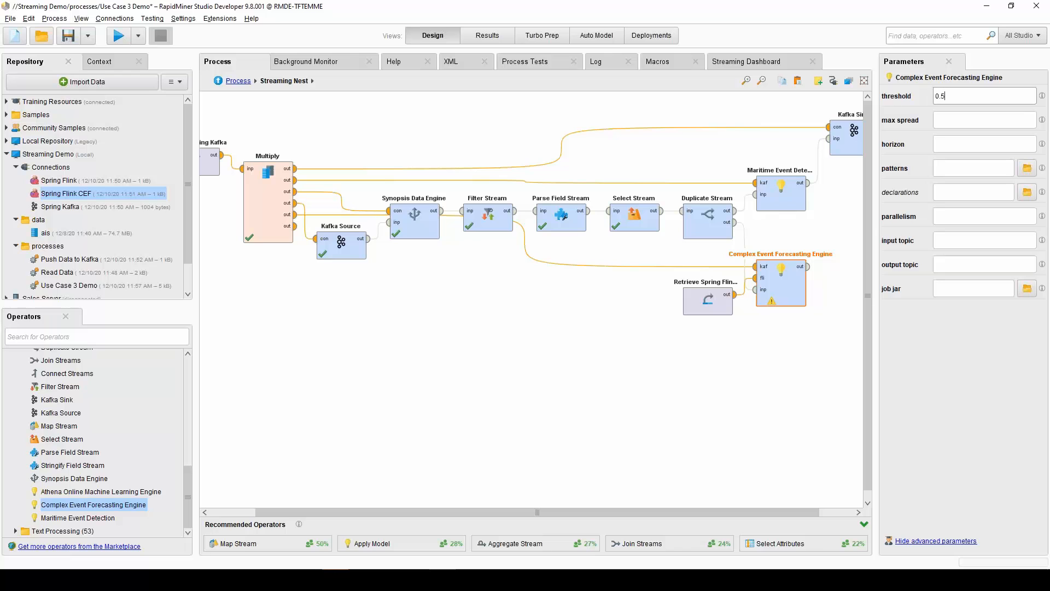
pyautogui.click(995, 121)
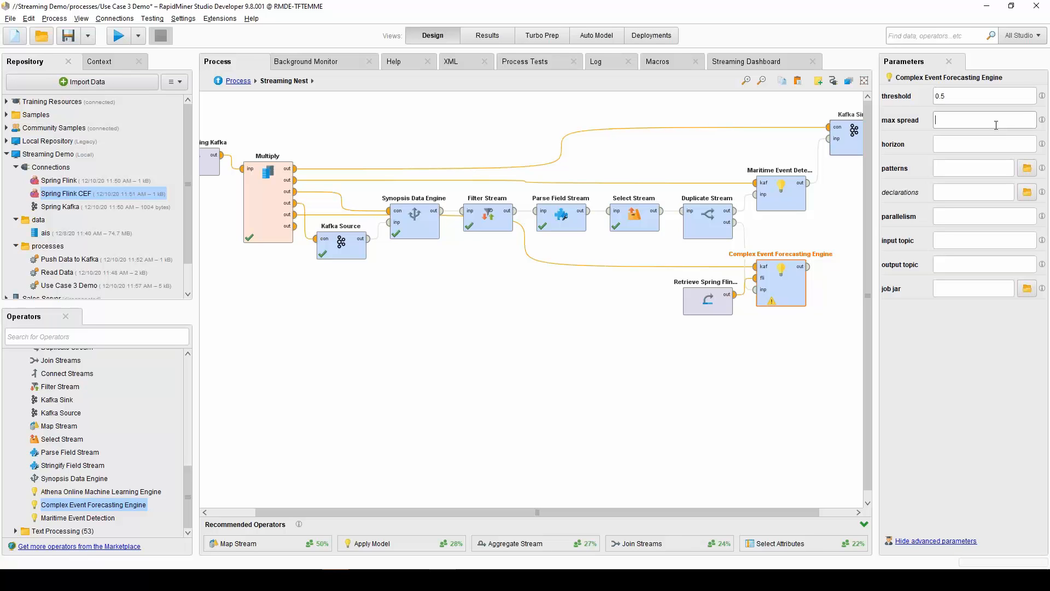
pyautogui.click(964, 148)
# - Select test_patterns.txt from the INFORE 7.th Consortium Meeting folder as the forecasting engine's patterns file, listing all file types
pyautogui.hotkey('alt', 'Tab')
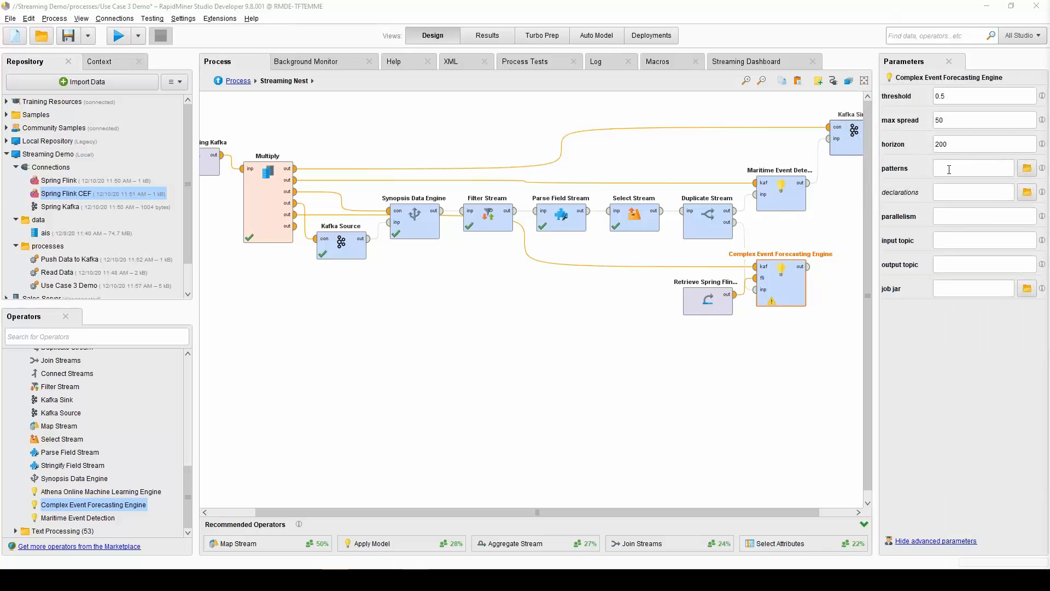
pyautogui.click(991, 164)
pyautogui.hotkey('ctrl', 'v')
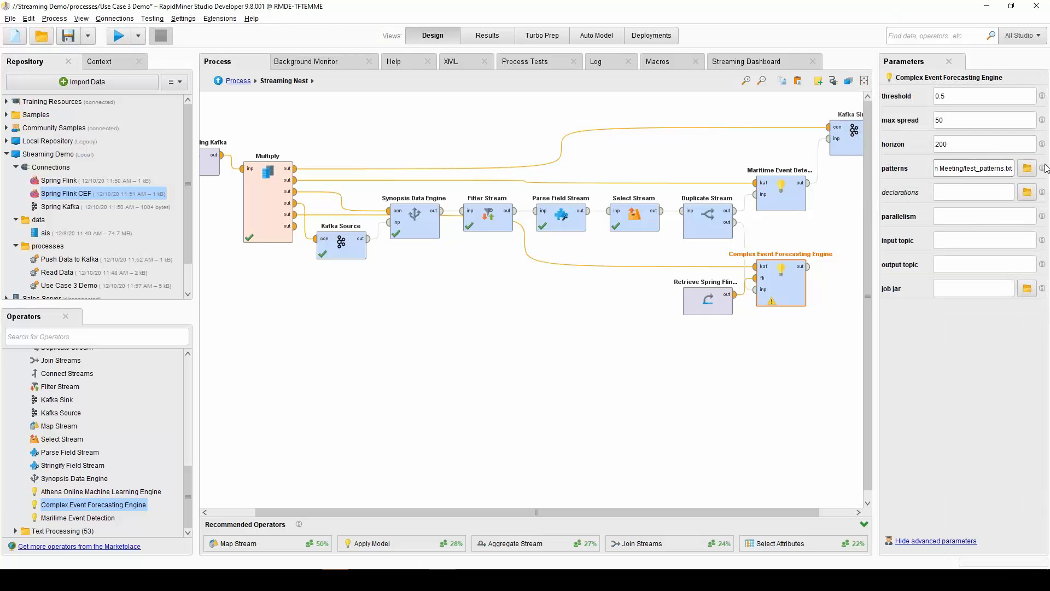
pyautogui.click(1027, 167)
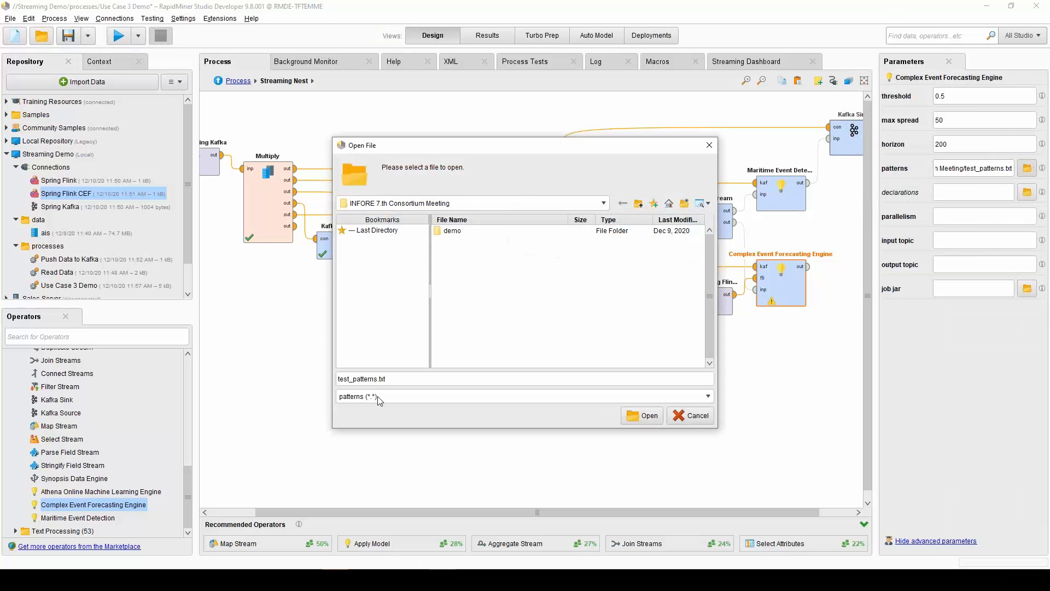
pyautogui.click(377, 396)
pyautogui.click(369, 414)
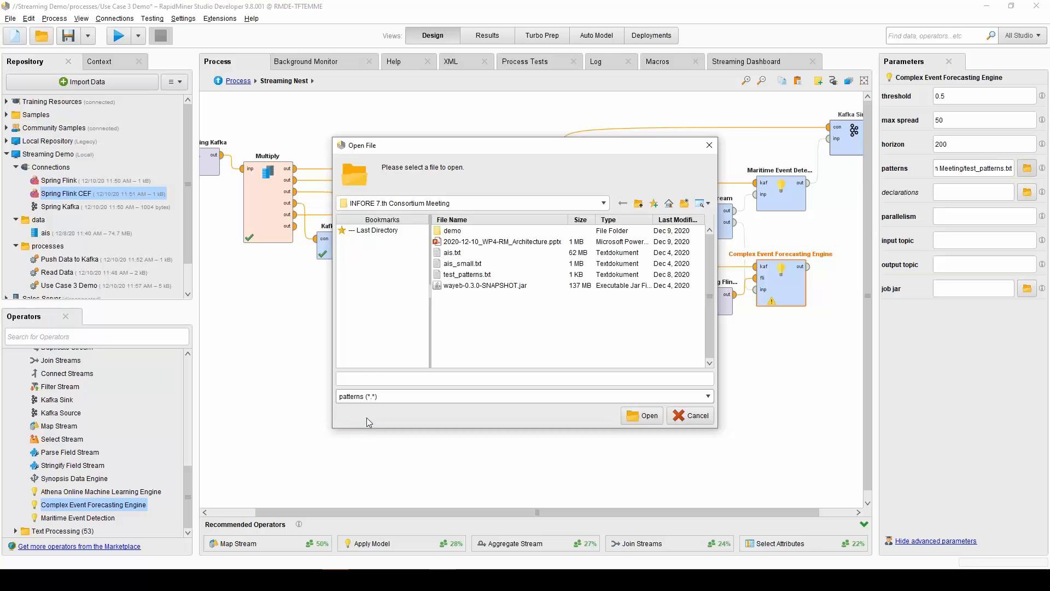
pyautogui.click(461, 277)
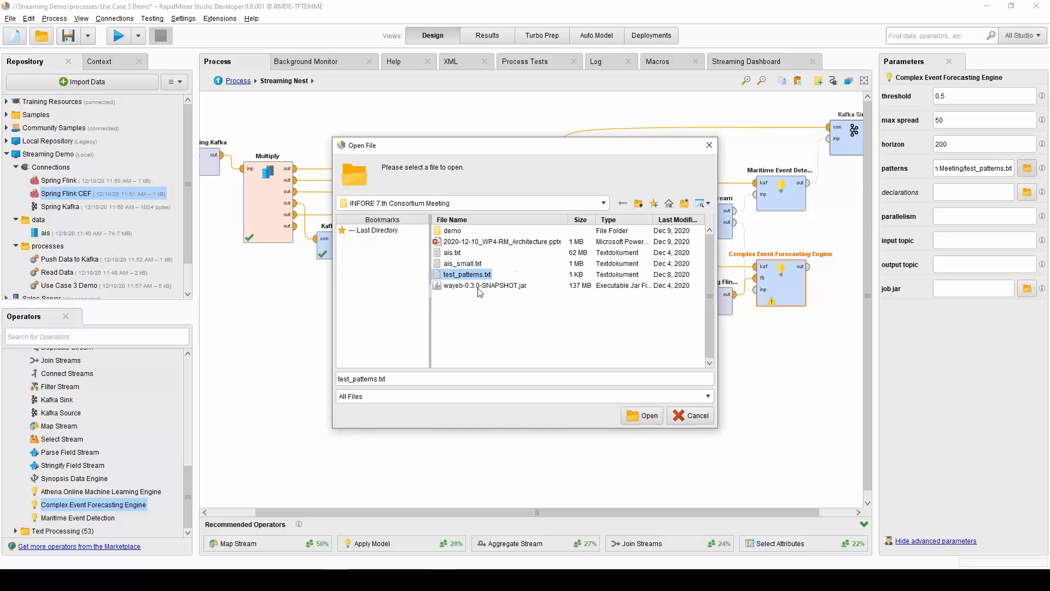
pyautogui.click(648, 416)
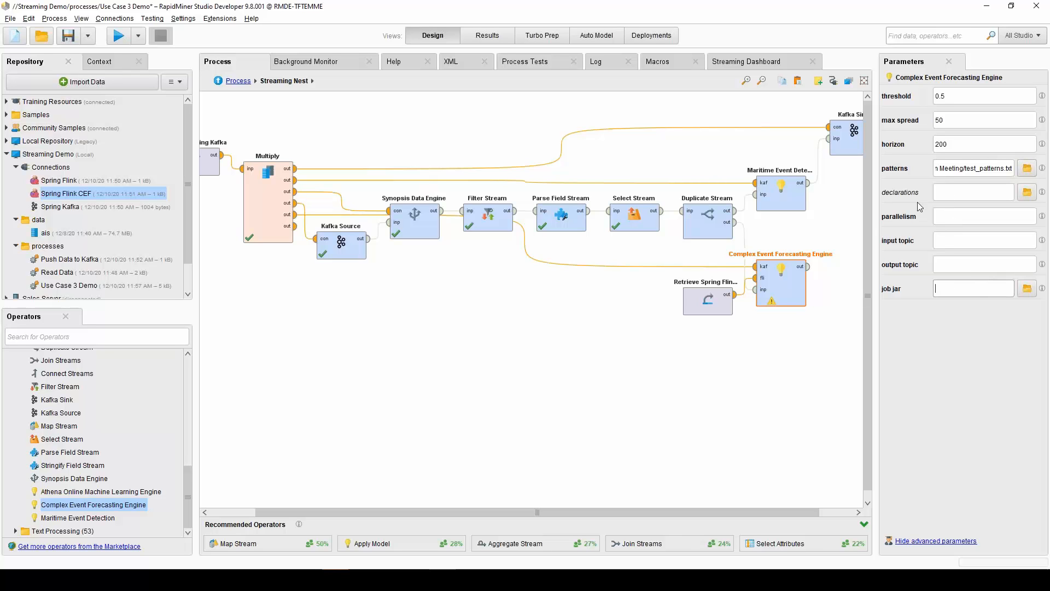
# - Set the forecasting engine's parallelism to 2, input topic to CEF_Data and output topic to CEF_Forecast
pyautogui.click(951, 215)
pyautogui.click(972, 245)
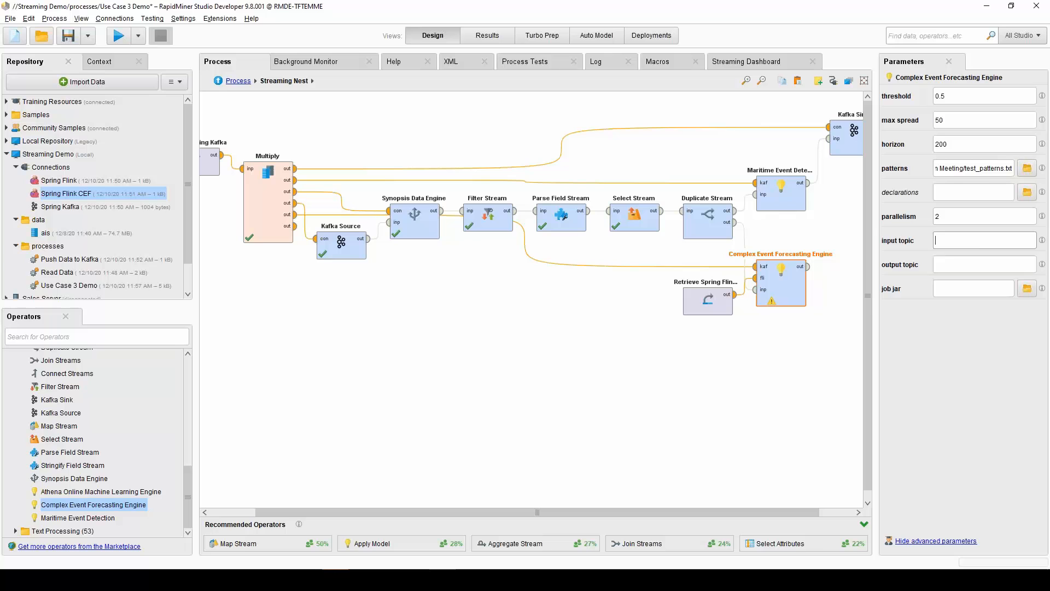
pyautogui.hotkey('alt', 'Tab')
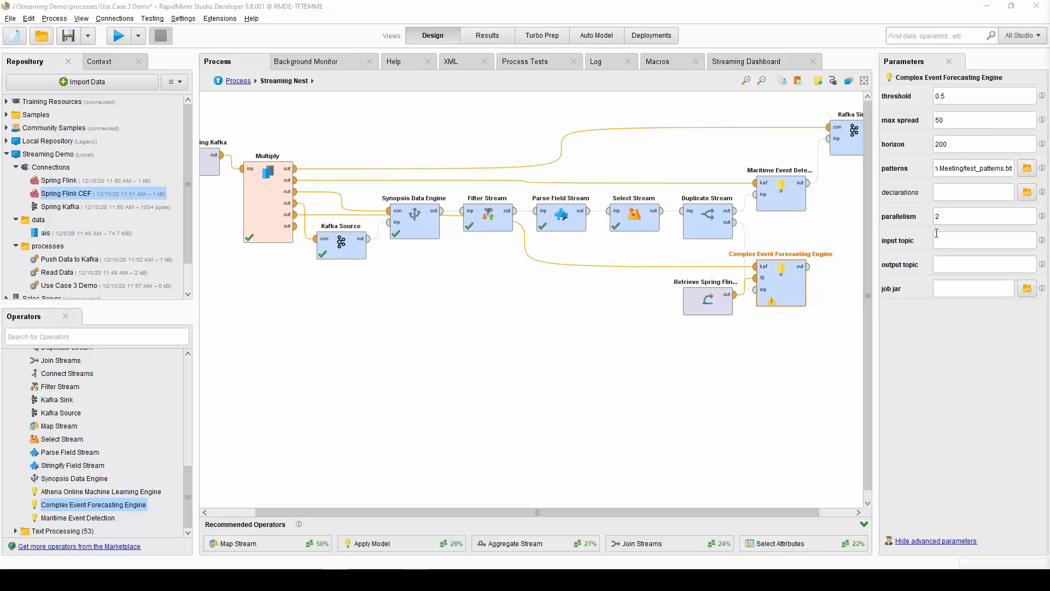
pyautogui.hotkey('alt', 'Tab')
pyautogui.write('CEF_Data')
pyautogui.hotkey('alt', 'Tab')
pyautogui.click(952, 260)
pyautogui.write('CEF_Forecast')
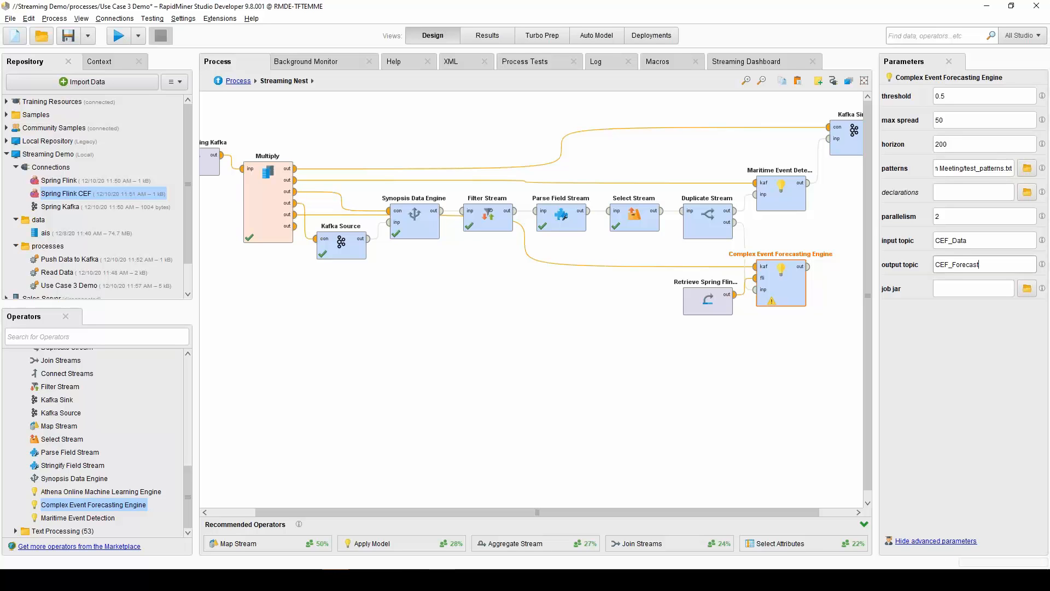
# - Select wayeb-0.3.0-SNAPSHOT.jar as the Complex Event Forecasting Engine's job jar
pyautogui.hotkey('alt', 'Tab')
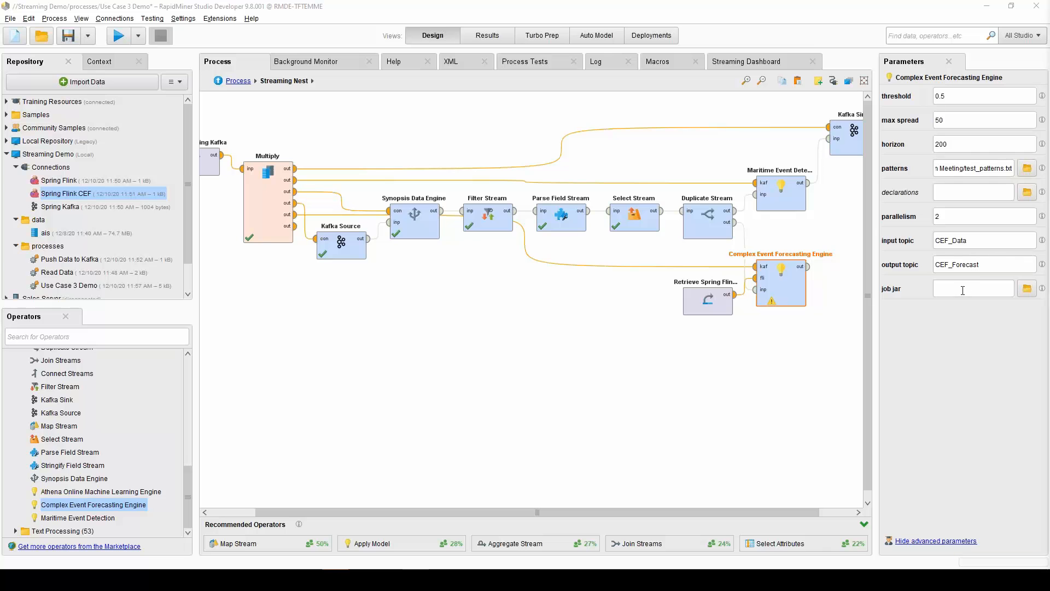
pyautogui.click(963, 290)
pyautogui.hotkey('ctrl', 'v')
pyautogui.click(1027, 288)
pyautogui.click(486, 244)
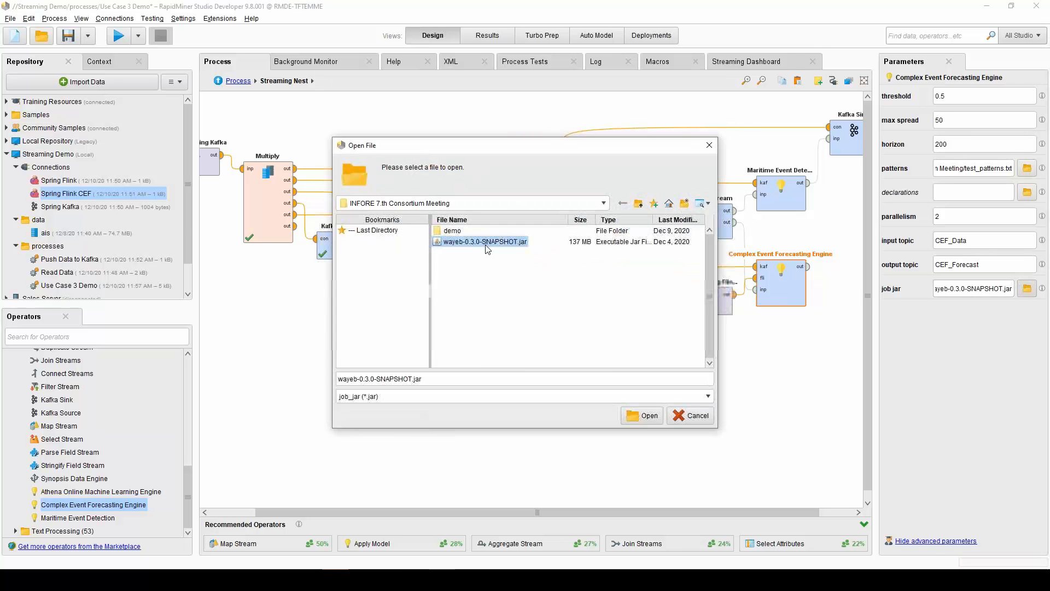
pyautogui.click(642, 416)
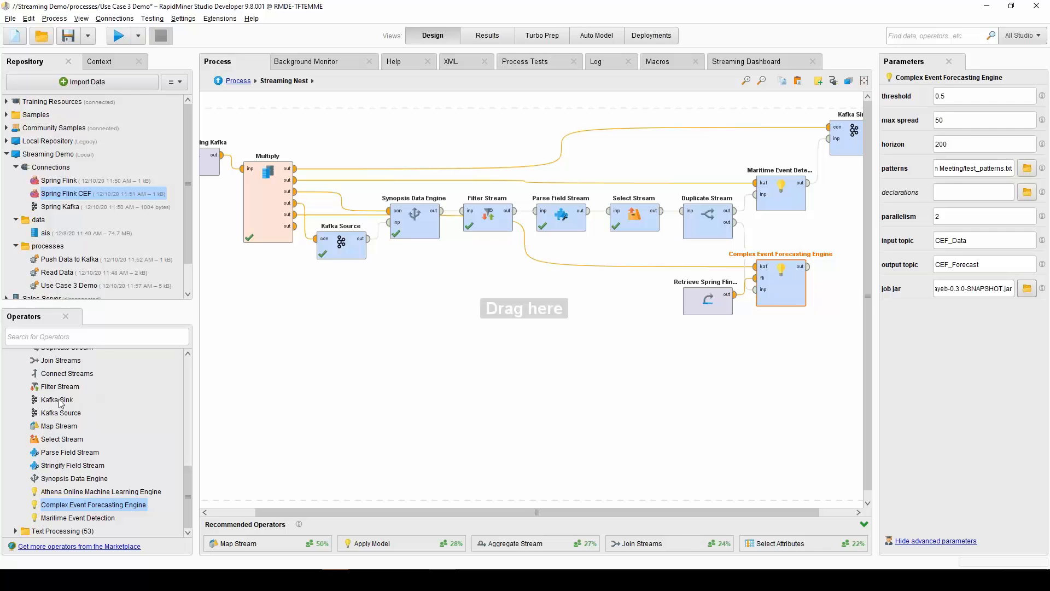
# - Add a second Kafka Sink after the Complex Event Forecasting Engine, and connect it to the engine's output and a free Multiply output
pyautogui.moveTo(59, 402); pyautogui.dragTo(757, 326)
pyautogui.moveTo(835, 261); pyautogui.dragTo(837, 265)
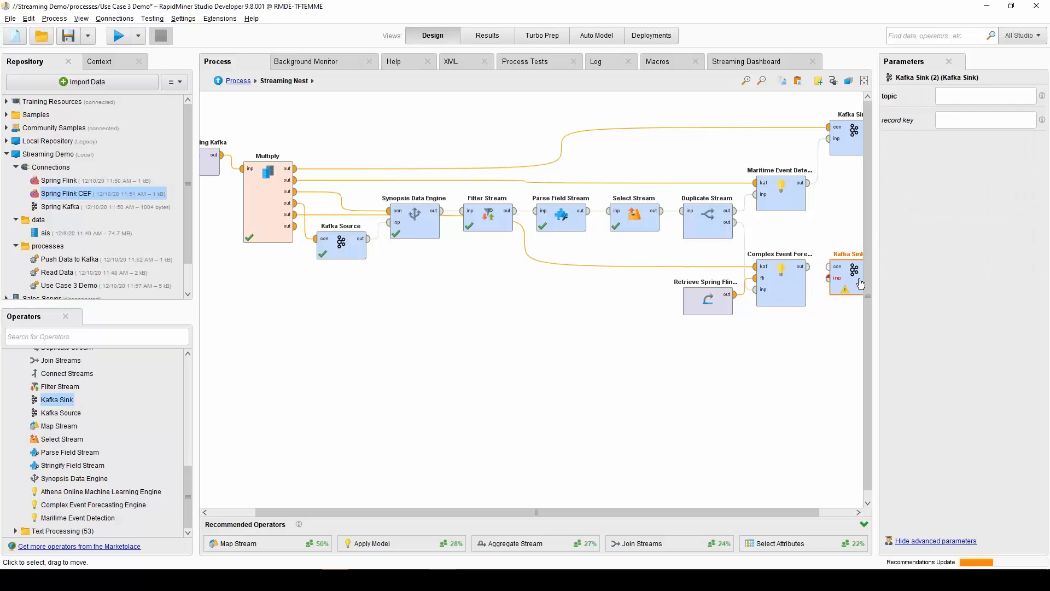
pyautogui.click(808, 267)
pyautogui.click(830, 279)
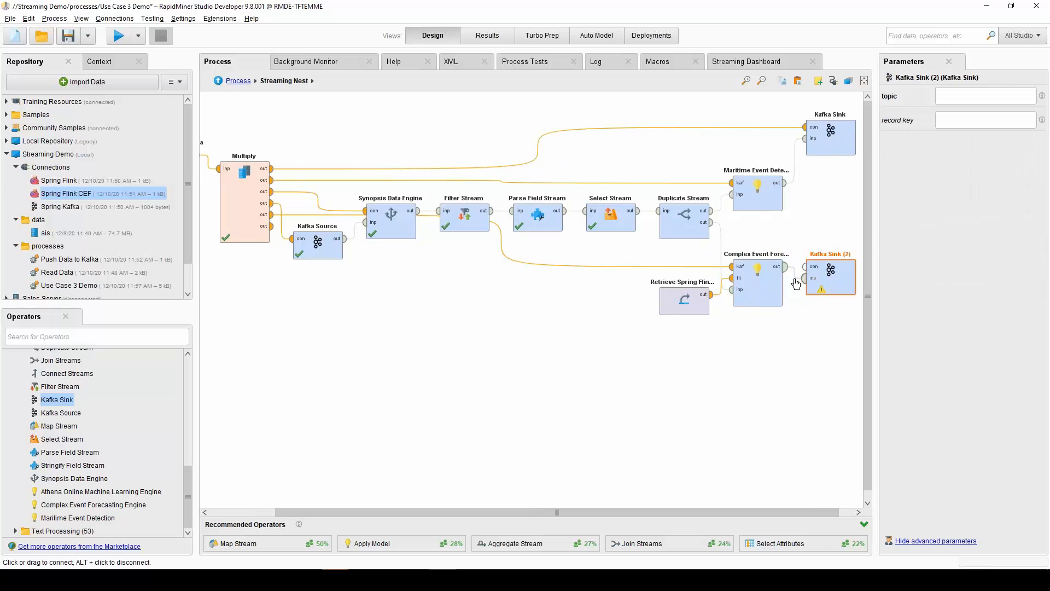
pyautogui.click(270, 226)
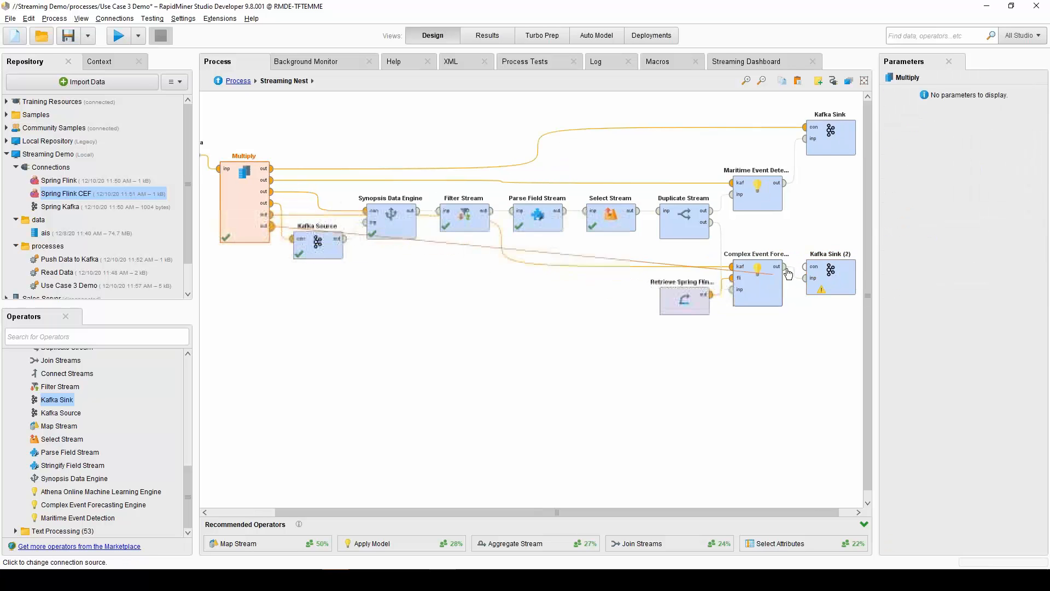
pyautogui.click(805, 267)
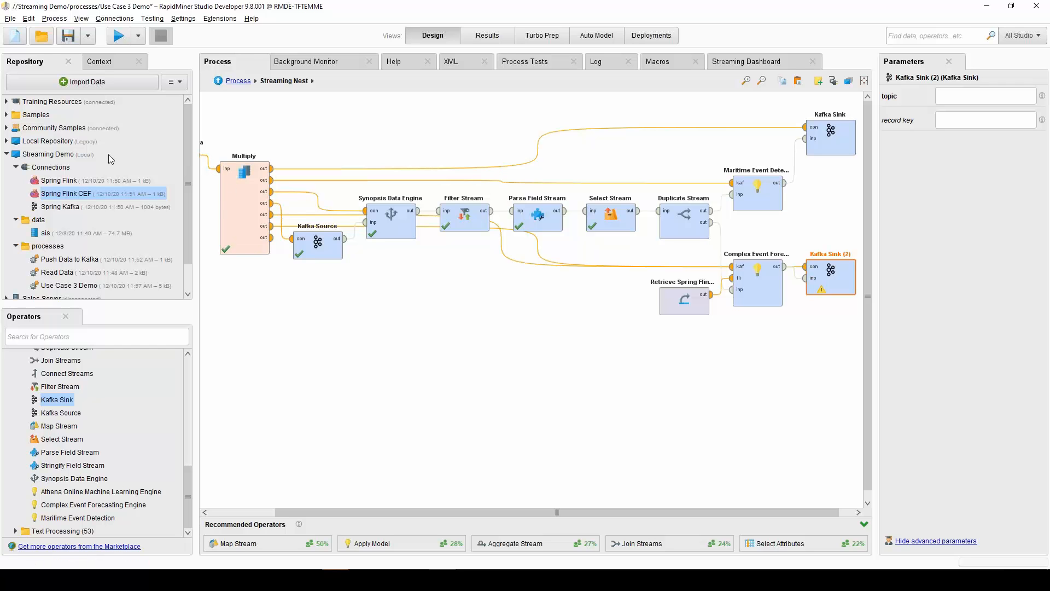
# - Add the Spring Kafka connection below Retrieve Spring Flink CEF, connect it to the second Kafka Sink's connection input, and move that sink lower
pyautogui.moveTo(52, 206); pyautogui.dragTo(685, 355)
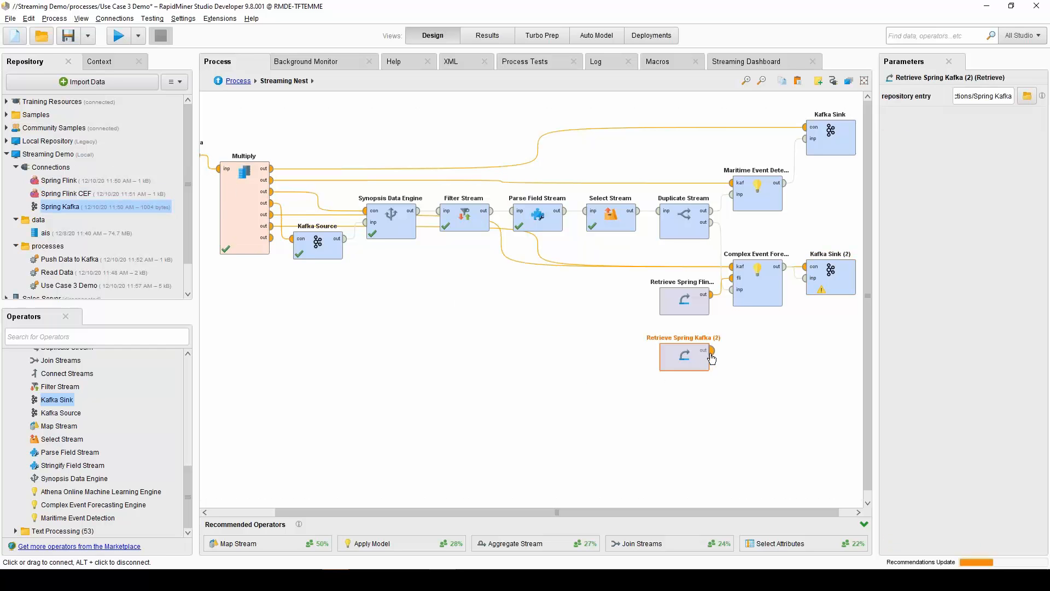
pyautogui.click(711, 350)
pyautogui.click(809, 274)
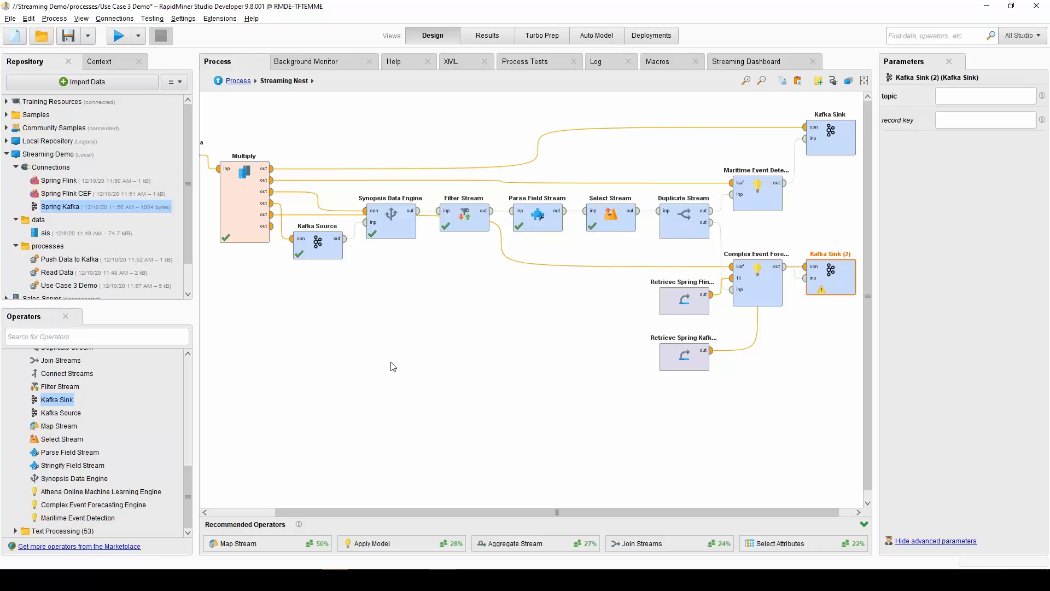
pyautogui.moveTo(838, 278); pyautogui.dragTo(839, 334)
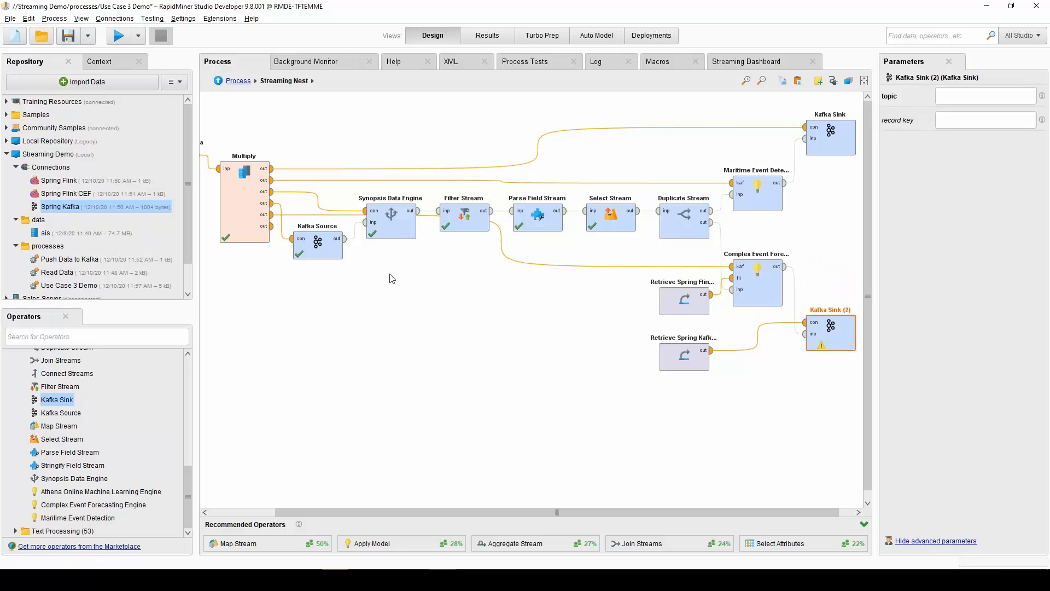
pyautogui.click(249, 219)
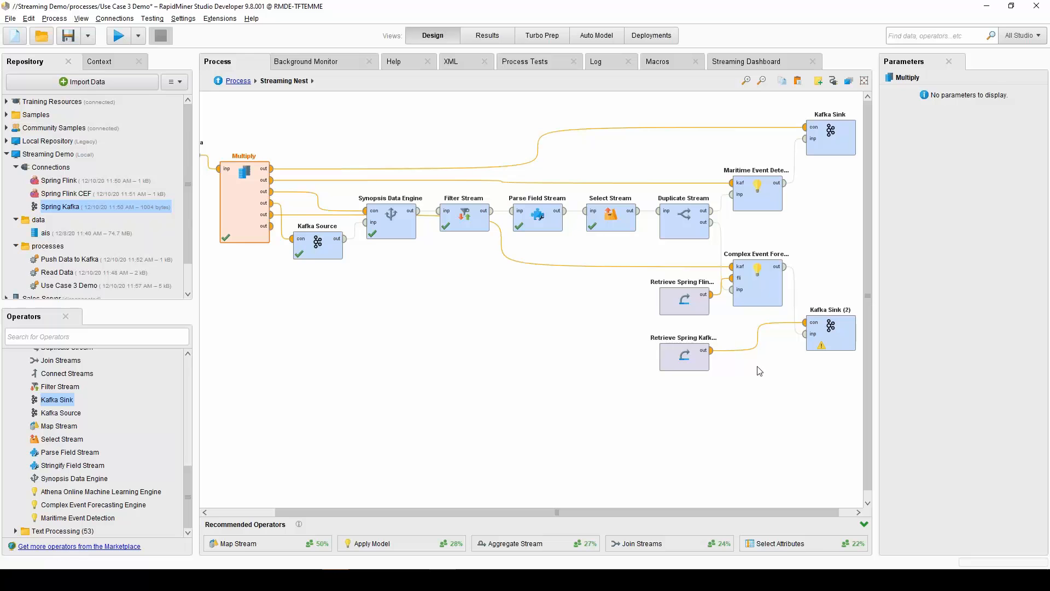
pyautogui.click(694, 357)
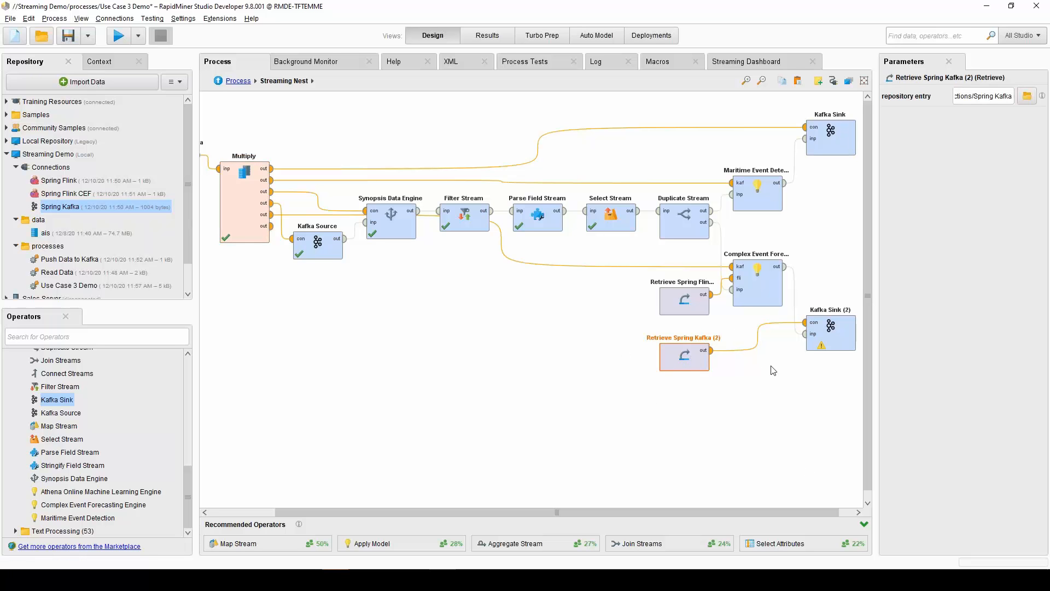
# - Set the second Kafka Sink's topic to demo_output_CEF and save the process
pyautogui.click(832, 329)
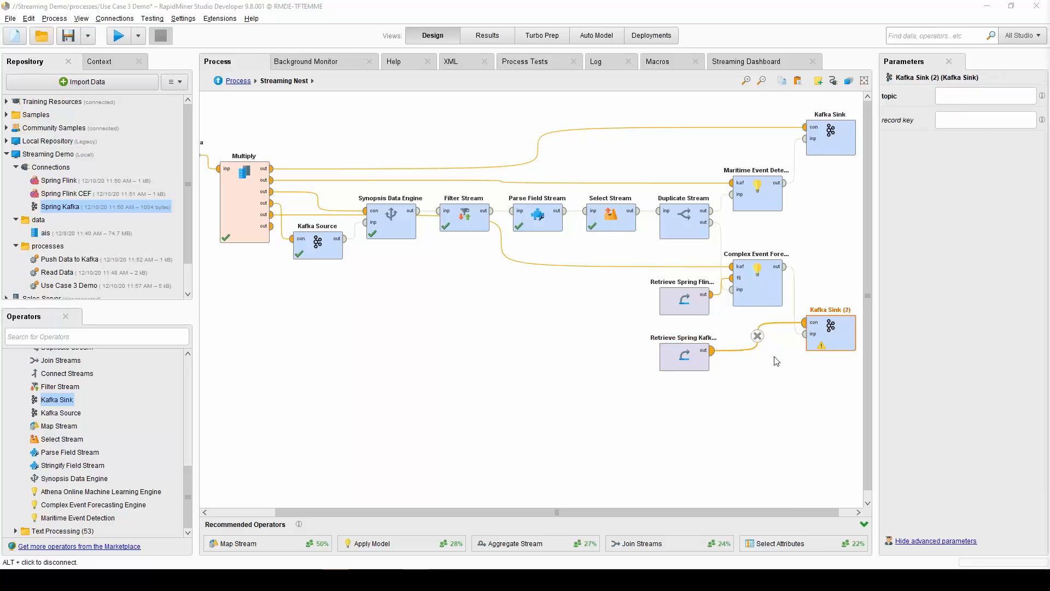
pyautogui.click(943, 95)
pyautogui.write('demo_output_CEF')
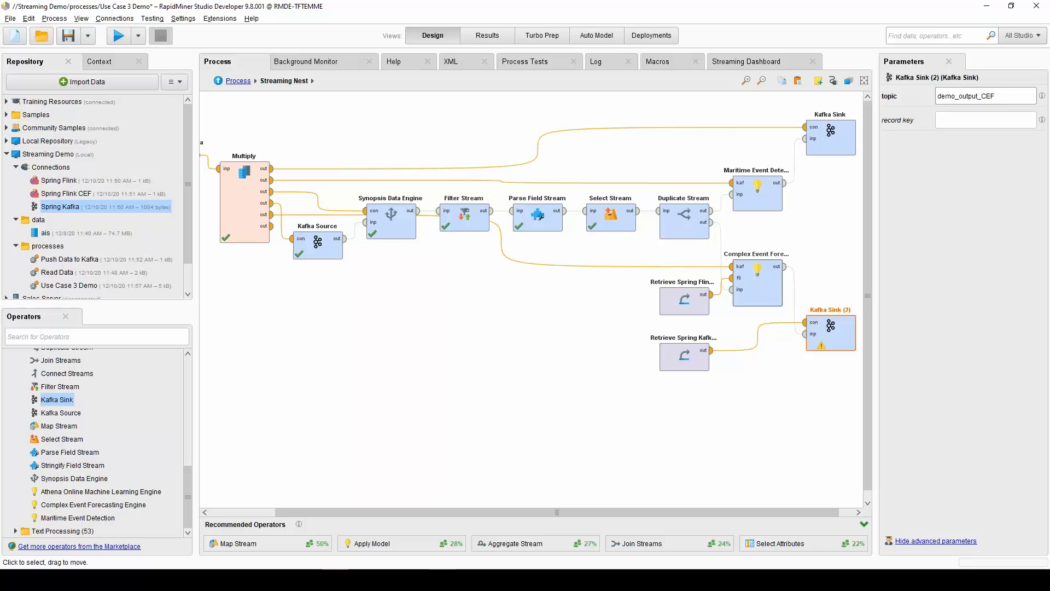
pyautogui.click(462, 333)
pyautogui.hotkey('ctrl', 's')
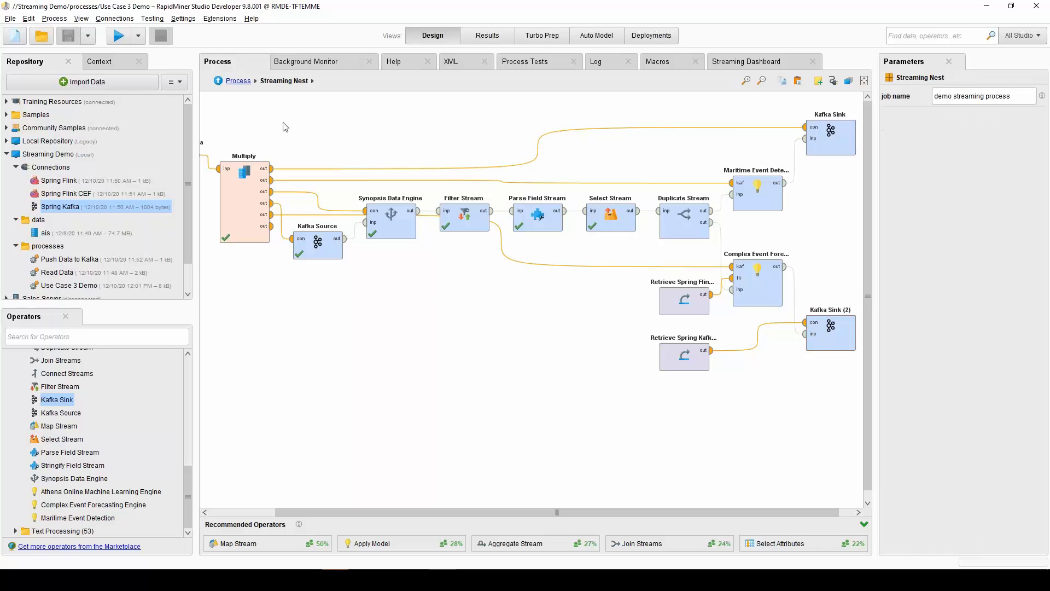
# - Run the process and show the newly submitted workflow's details in the Streaming Dashboard
pyautogui.click(120, 38)
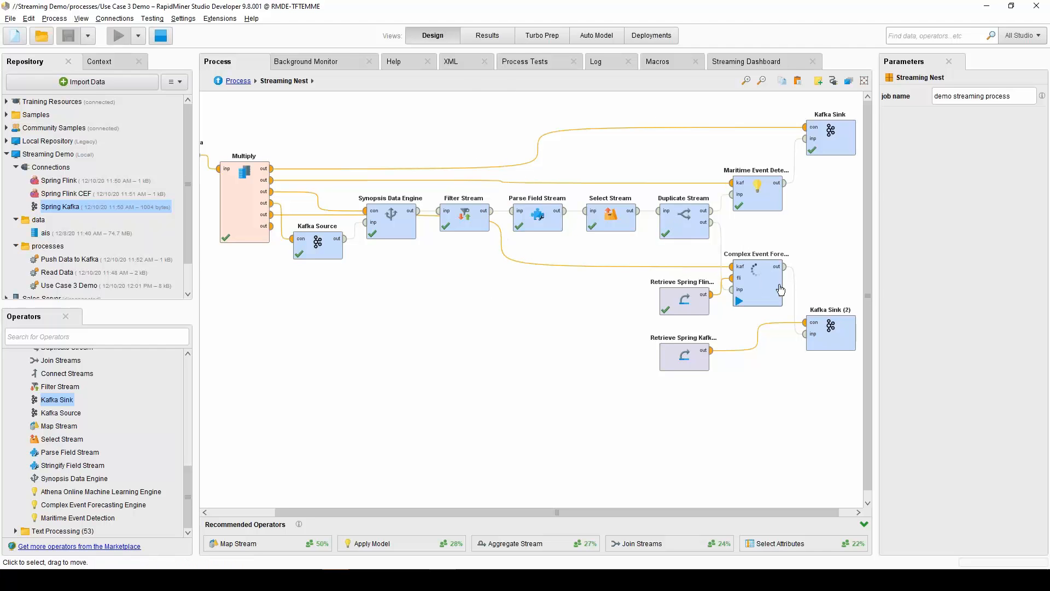
pyautogui.click(760, 286)
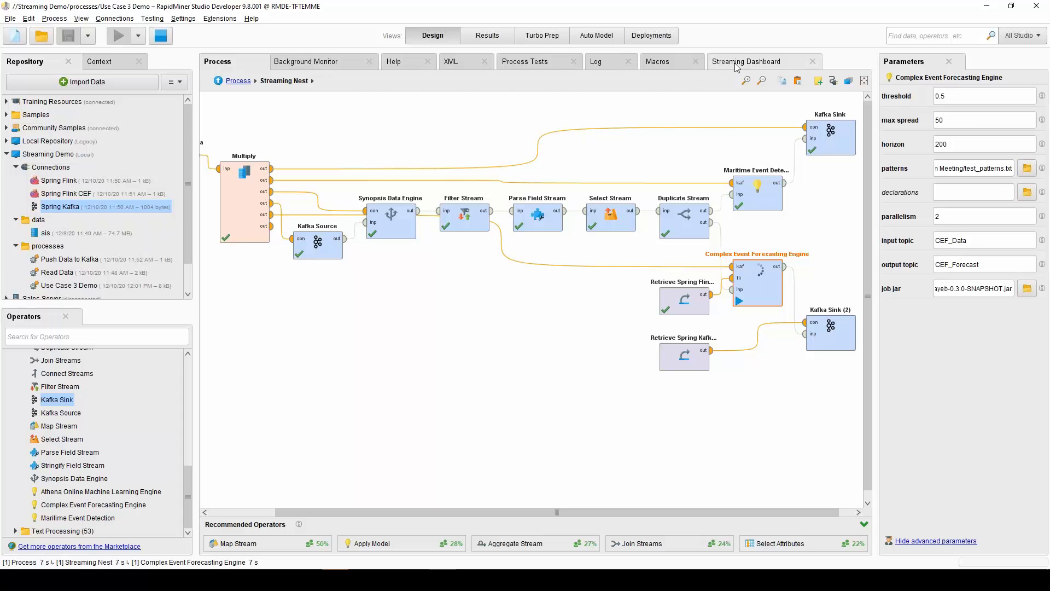
pyautogui.click(765, 62)
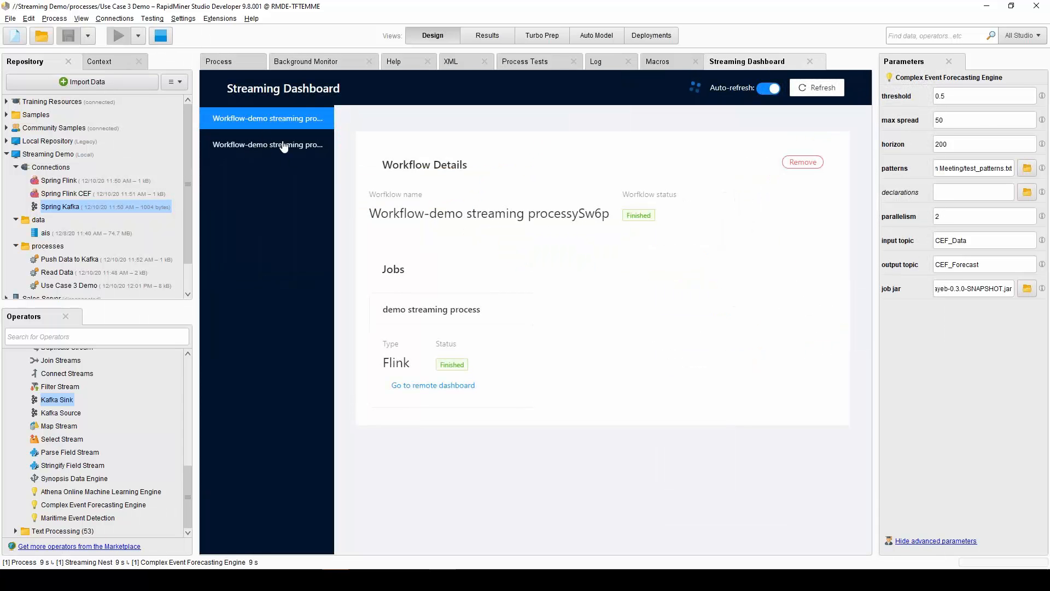
pyautogui.click(261, 147)
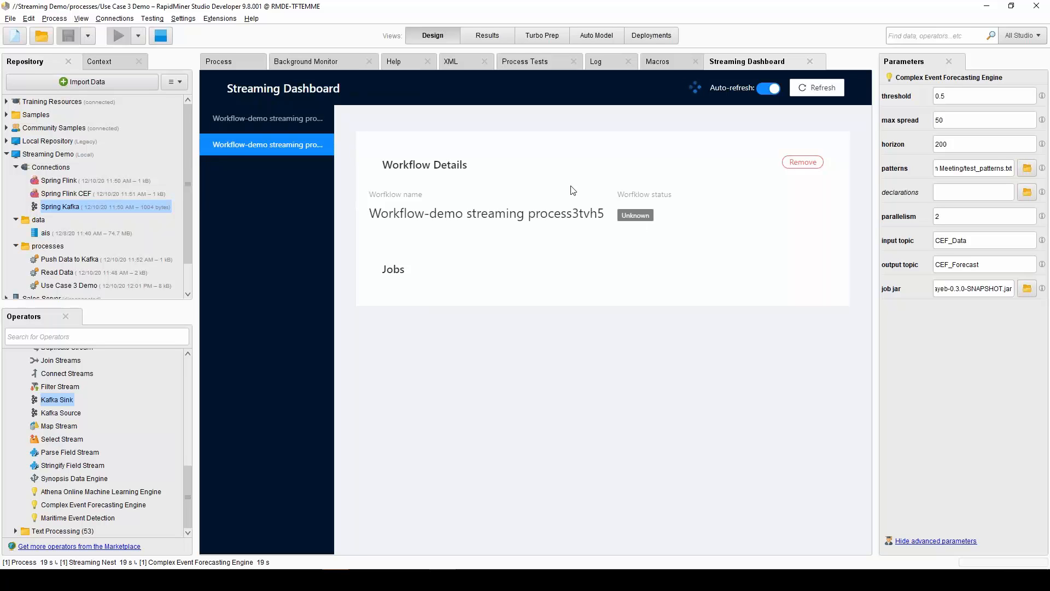
# - Remove the finished older workflow from the Streaming Dashboard and select the remaining one
pyautogui.click(300, 124)
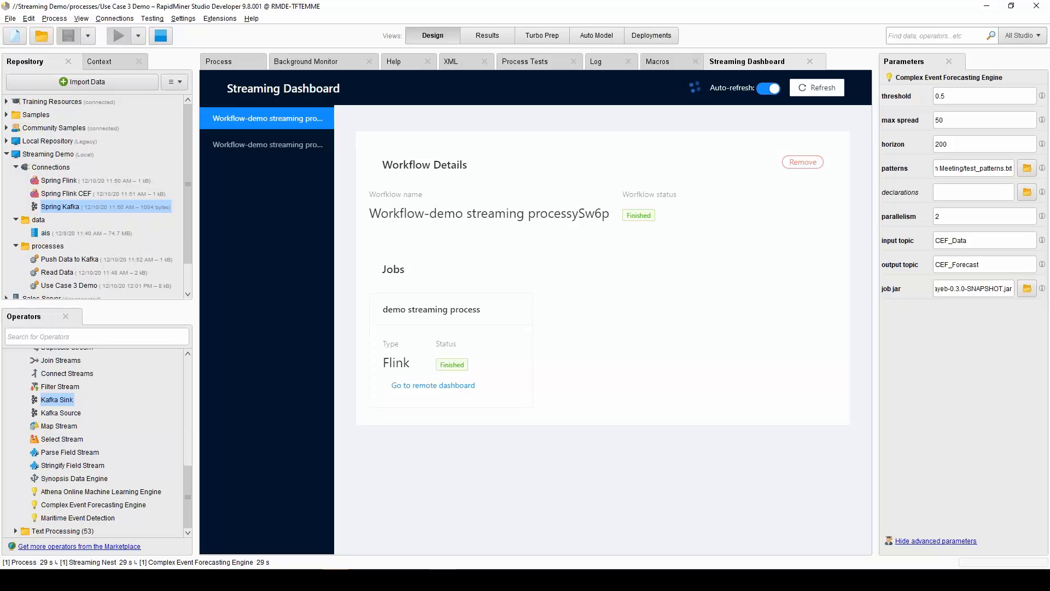
pyautogui.click(803, 163)
pyautogui.click(310, 118)
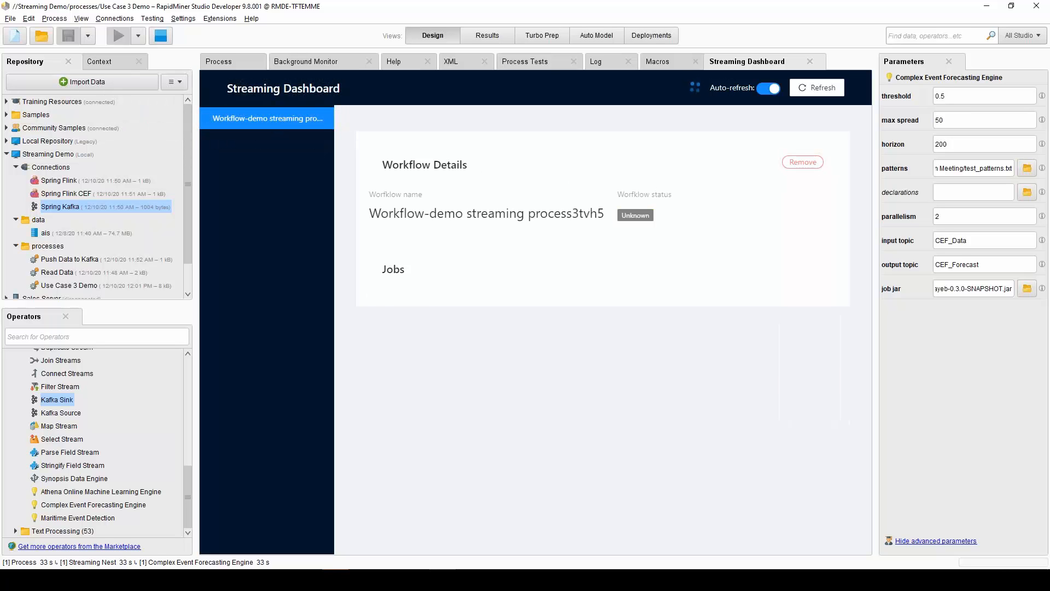
# - Check the operators' execution progress in the nested and top-level process, and review the workflow's job statuses in the Streaming Dashboard
pyautogui.click(226, 64)
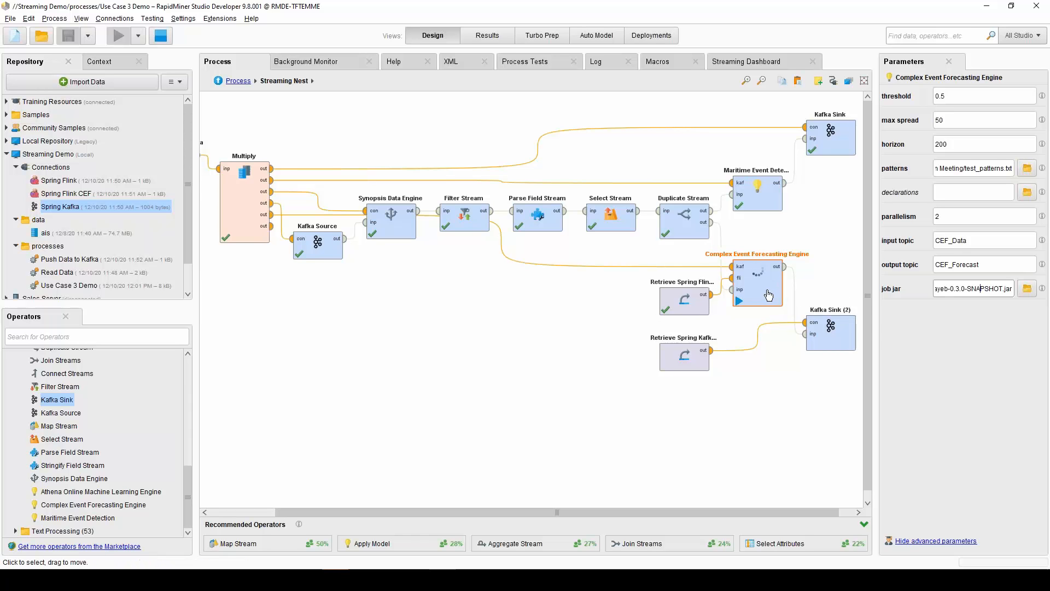
pyautogui.click(746, 61)
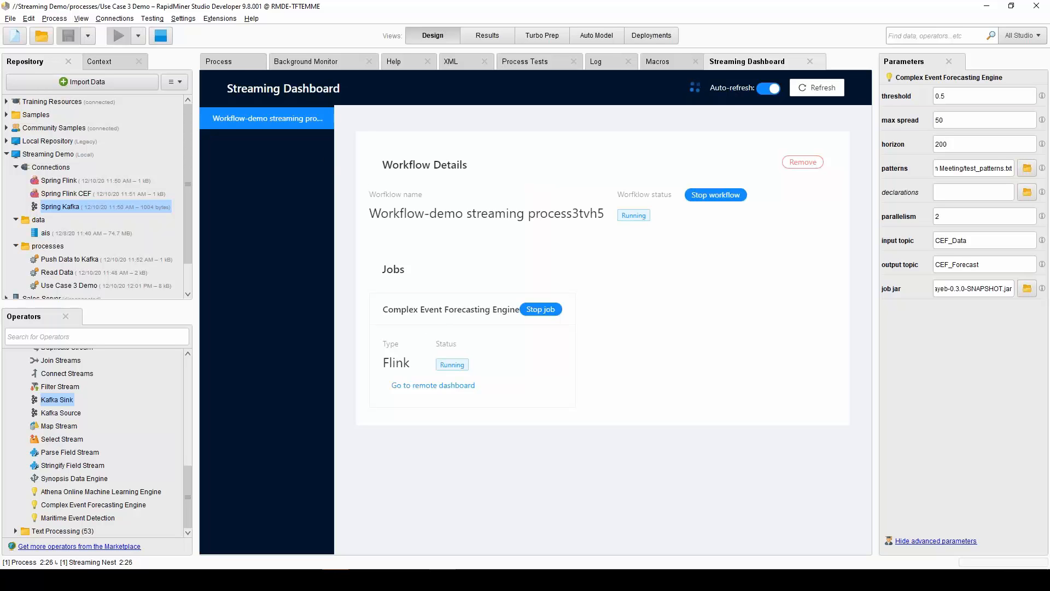
pyautogui.click(218, 61)
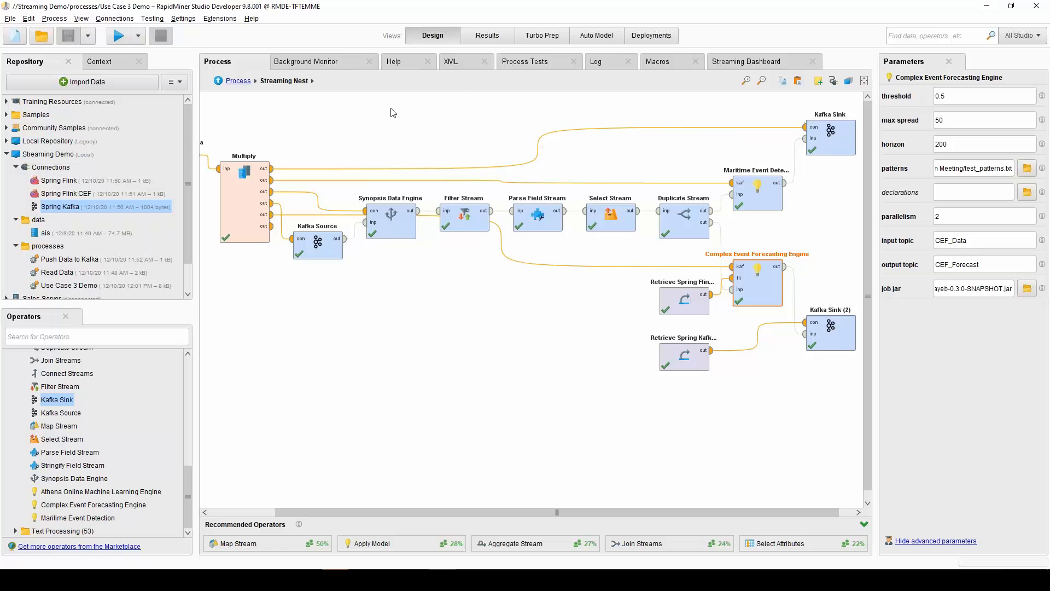
pyautogui.click(217, 80)
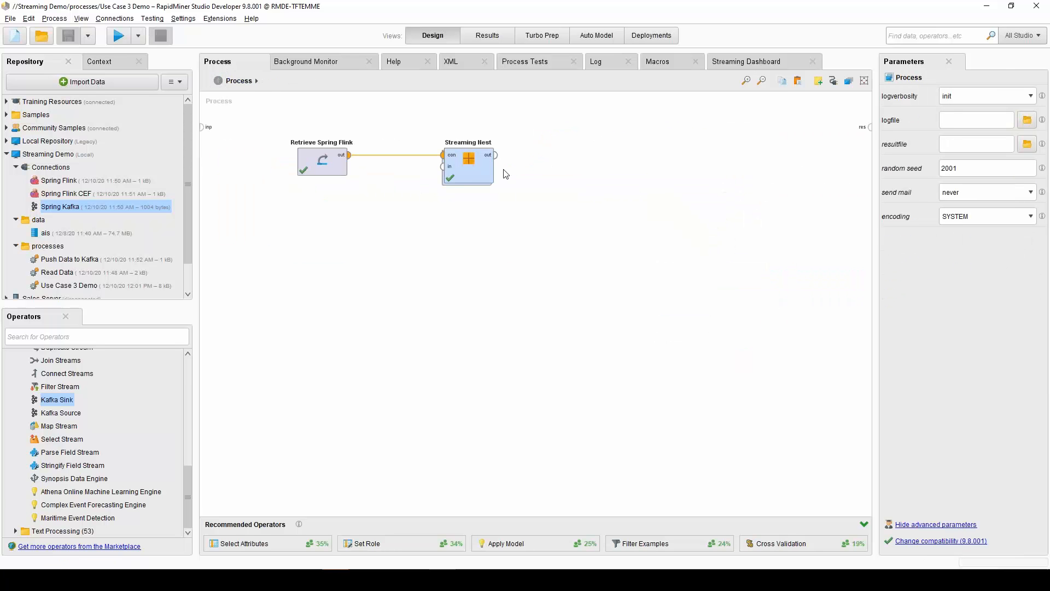
pyautogui.click(749, 62)
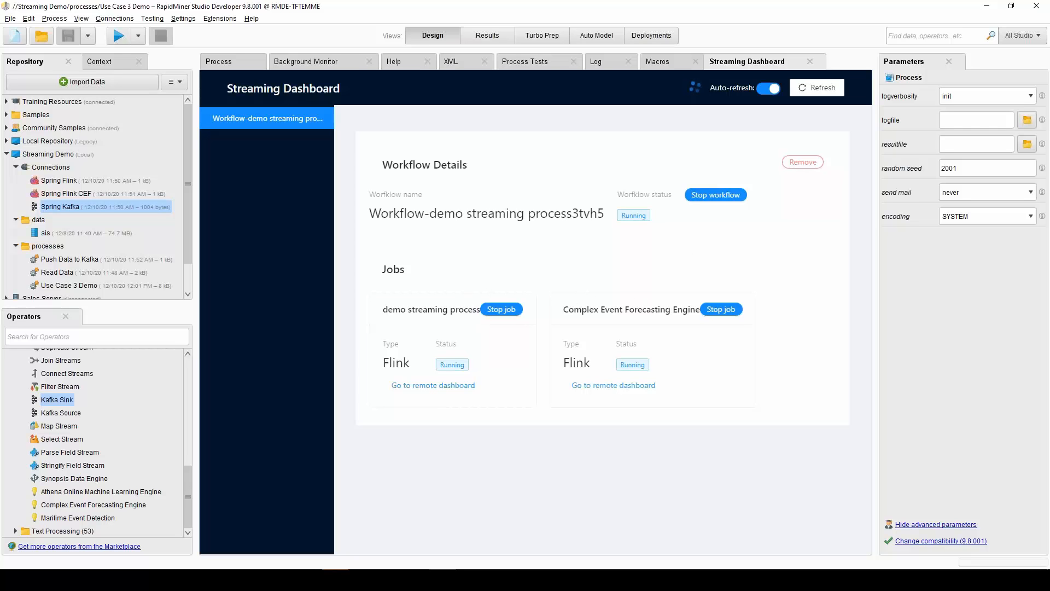
# - Inspect the Complex Event Forecasting Engine's running job graph in its remote Flink dashboard, and close that dashboard
pyautogui.click(641, 386)
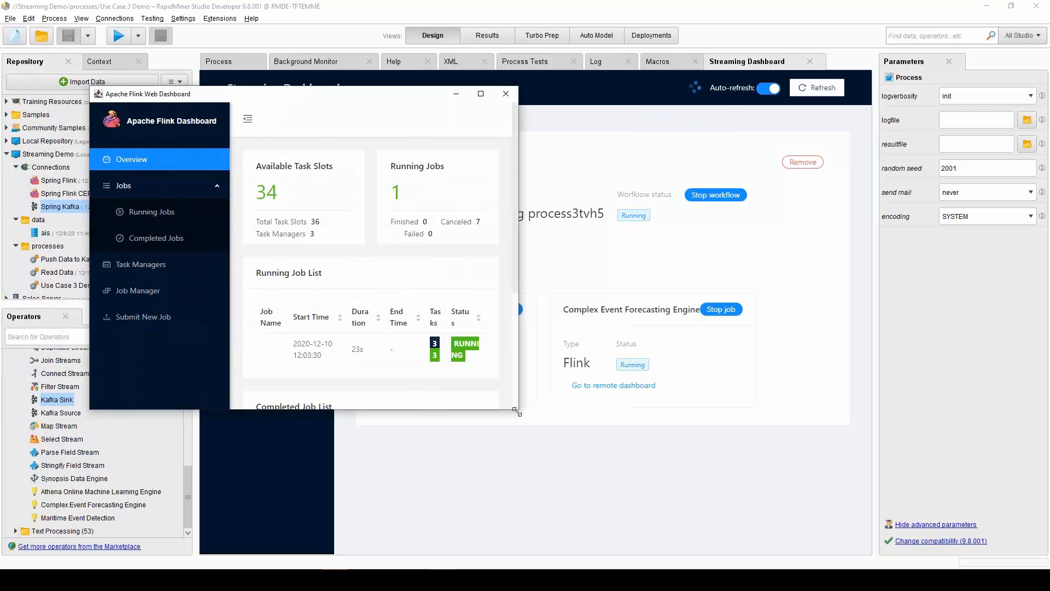
pyautogui.scroll(-4, 372, 273)
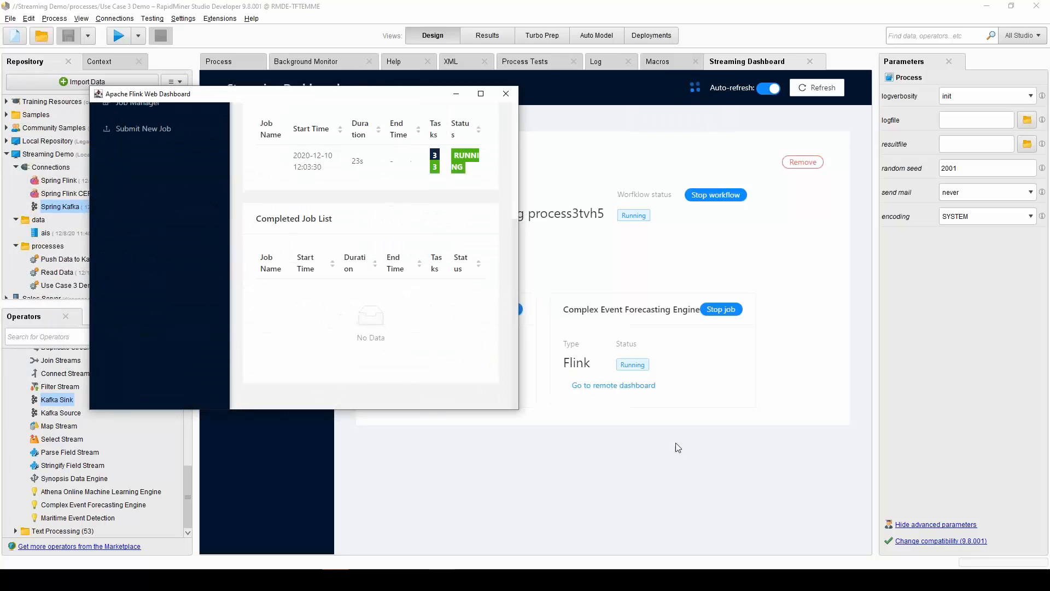
pyautogui.click(481, 94)
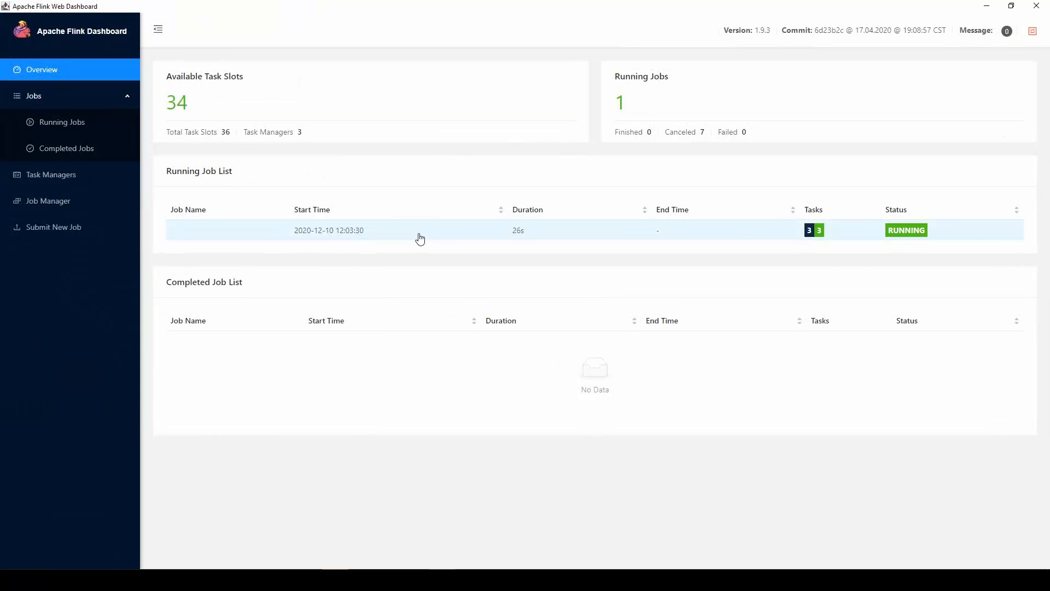
pyautogui.click(427, 231)
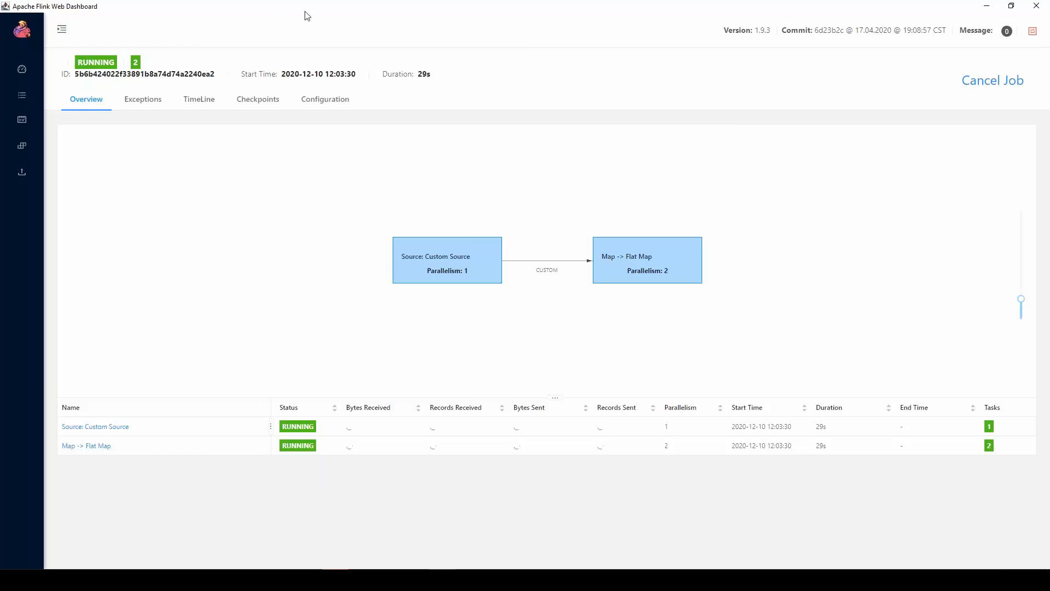
pyautogui.moveTo(305, 12); pyautogui.dragTo(245, 75)
pyautogui.click(446, 74)
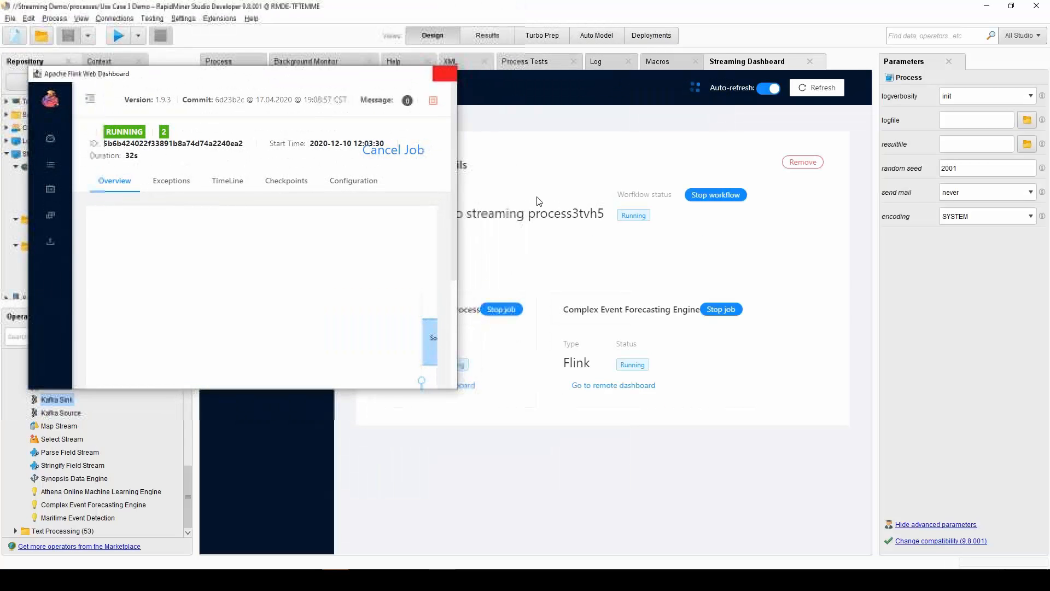
# - Inspect the demo streaming process's running job graph in its remote Flink dashboard, and close that dashboard
pyautogui.click(458, 385)
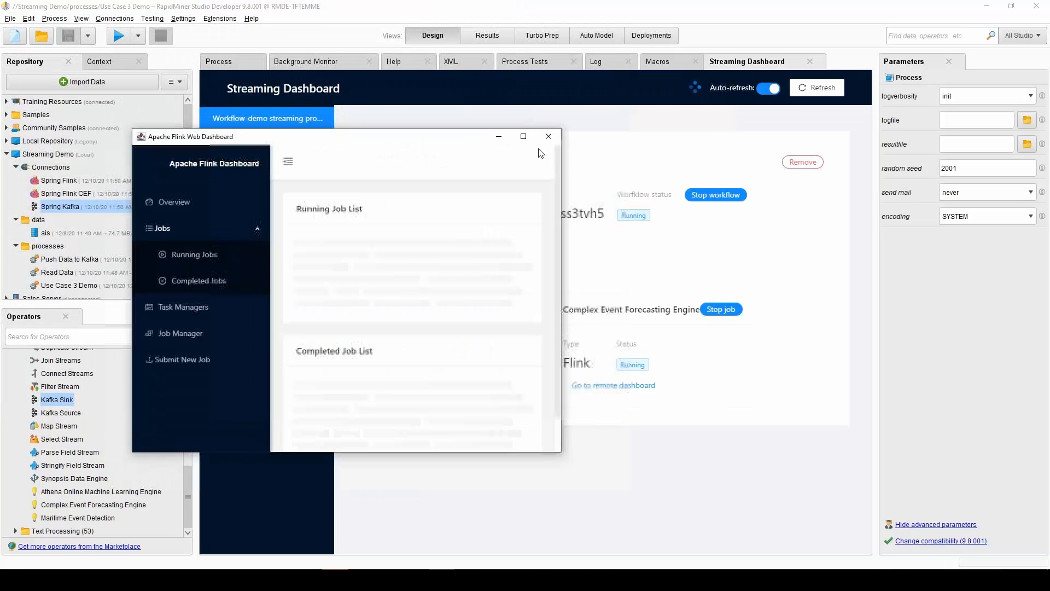
pyautogui.click(523, 136)
pyautogui.click(291, 234)
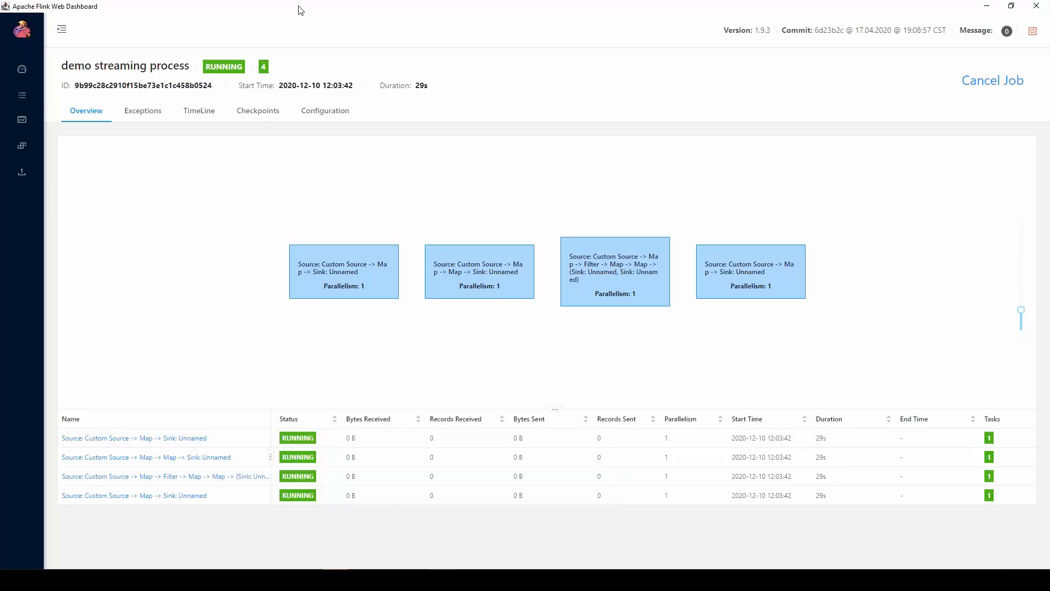
pyautogui.moveTo(298, 6); pyautogui.dragTo(240, 75)
pyautogui.click(442, 81)
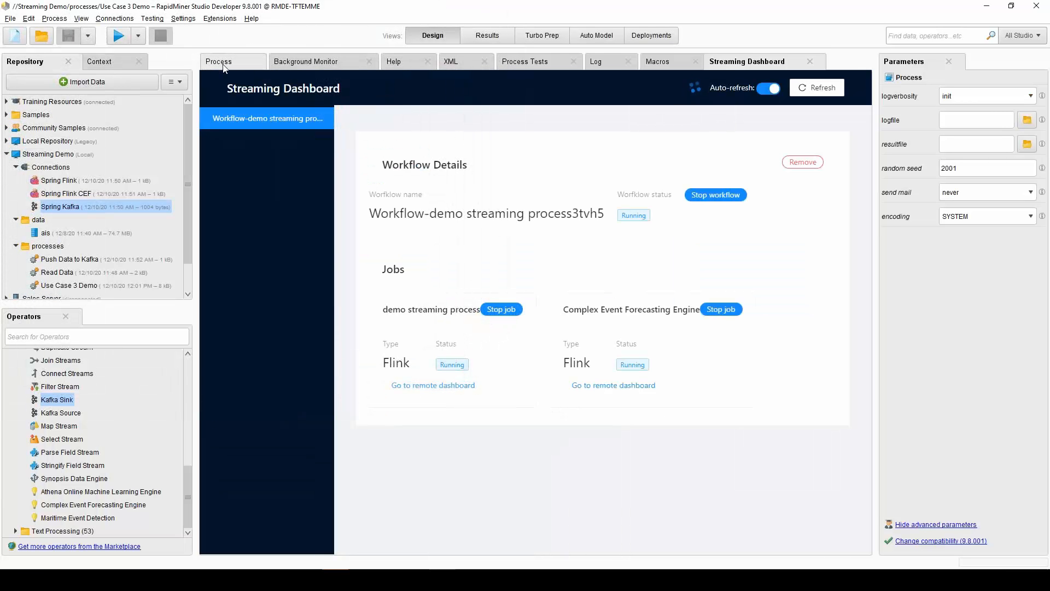
# - Create a blank process and store it in the Streaming Demo processes folder as "Pull Data From Kakfa"
pyautogui.click(223, 65)
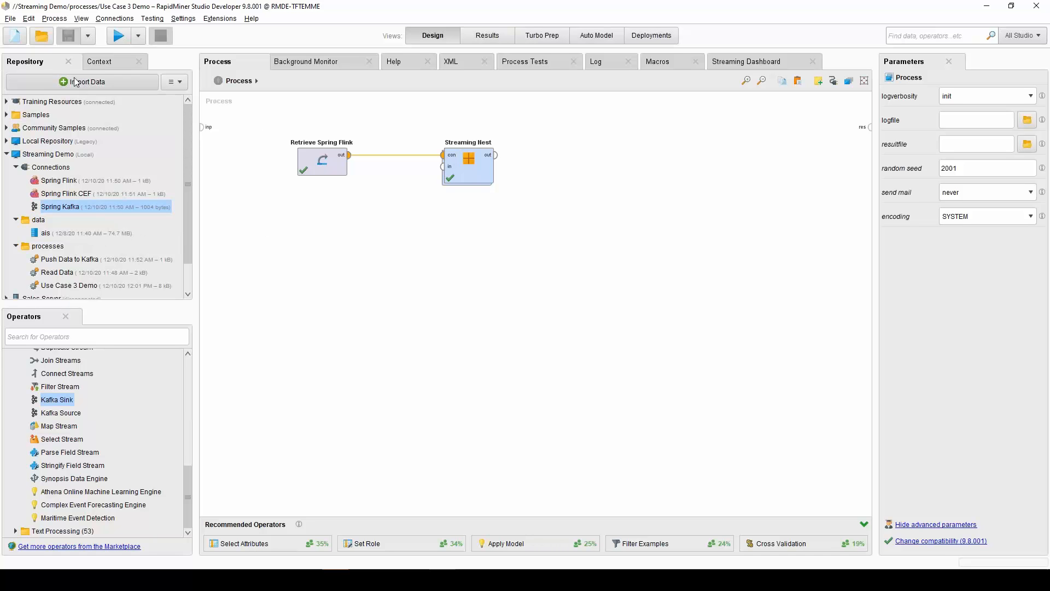
pyautogui.click(15, 35)
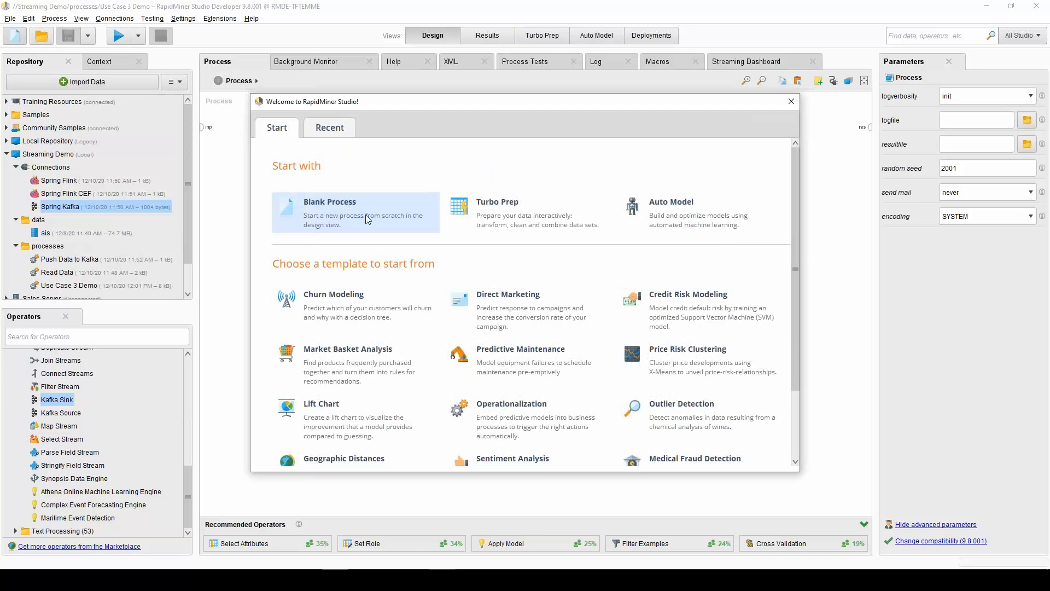
pyautogui.click(366, 220)
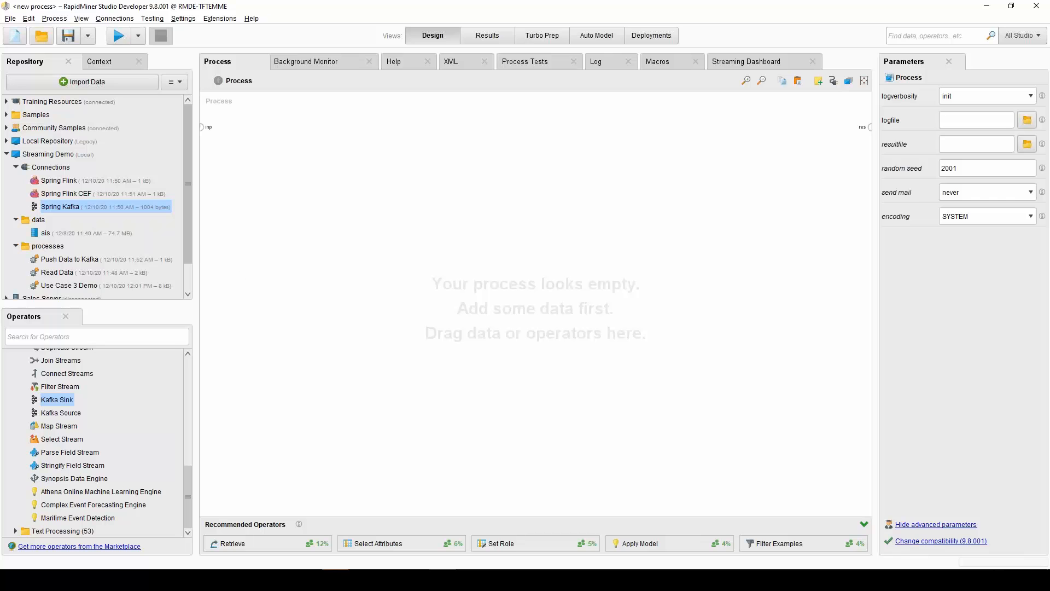
pyautogui.rightClick(75, 246)
pyautogui.click(107, 251)
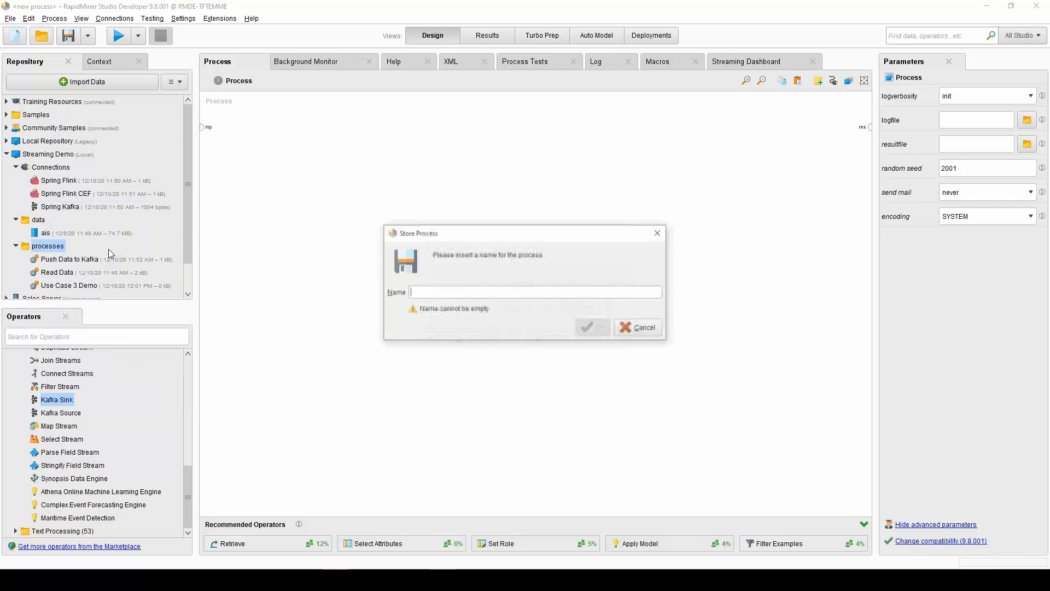
pyautogui.write('Pull Data From Kakfa')
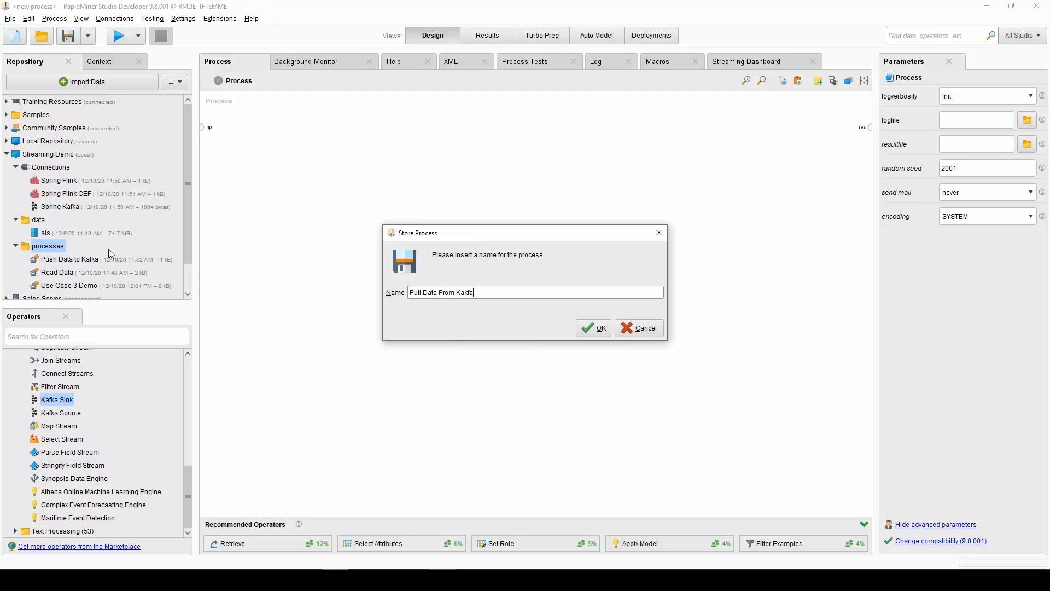
pyautogui.press('Return')
# - Rename the newly stored process in the processes folder to "Pull Data From Kafka"
pyautogui.scroll(-1, 80, 268)
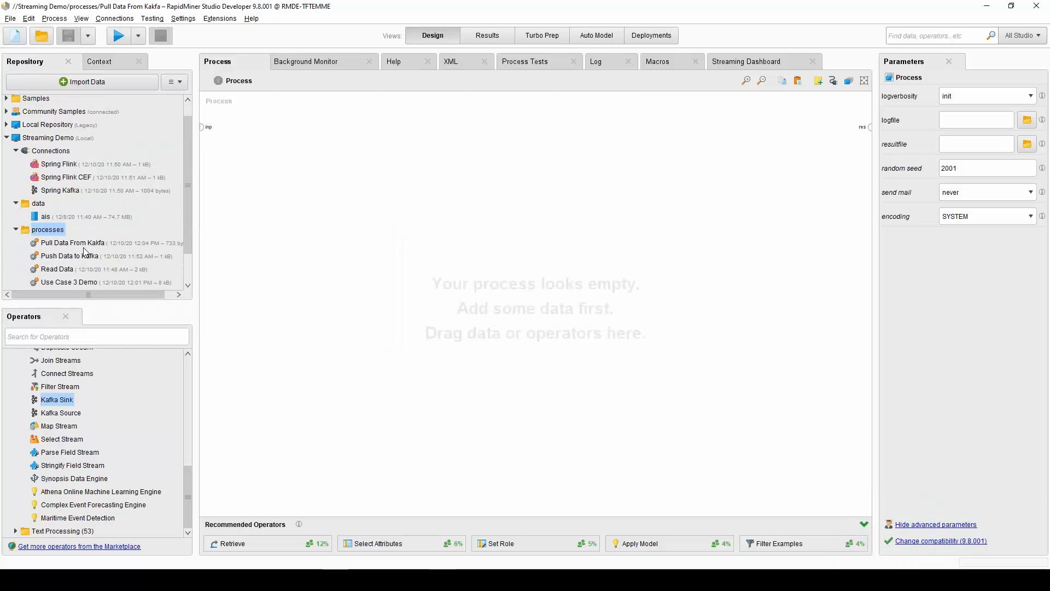
pyautogui.click(83, 247)
pyautogui.press('F2')
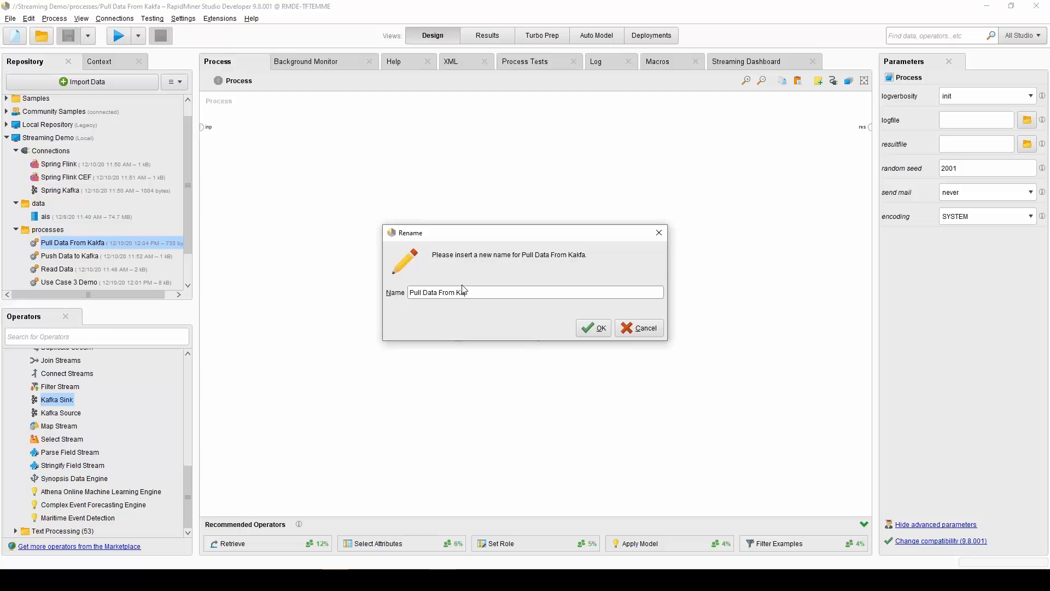
pyautogui.press('Return')
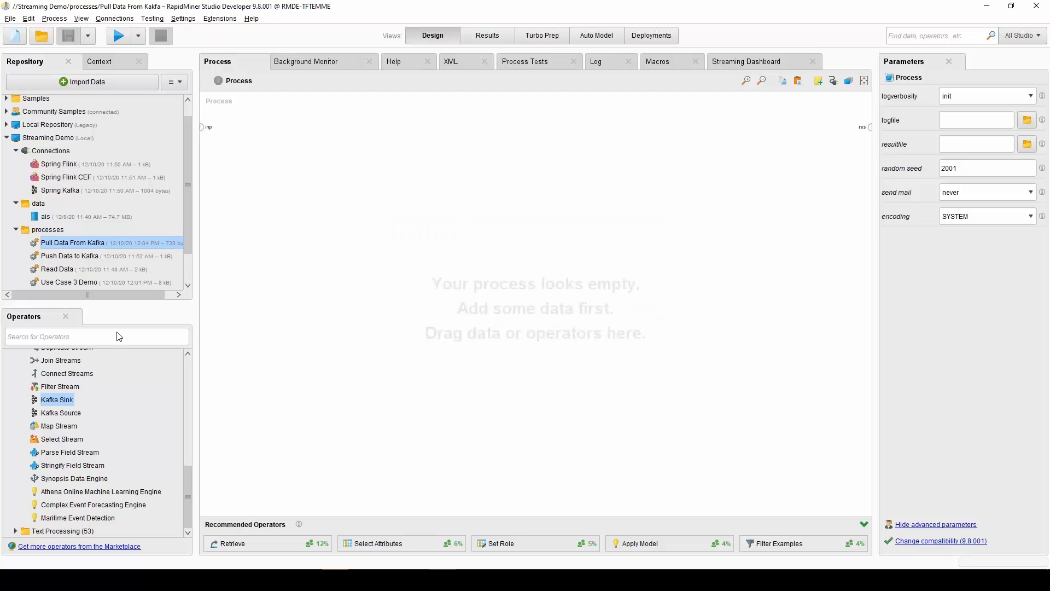
# - Add a Read Kafka Topic operator to the empty process and connect the Spring Kafka connection to its connection input
pyautogui.scroll(3, 75, 414)
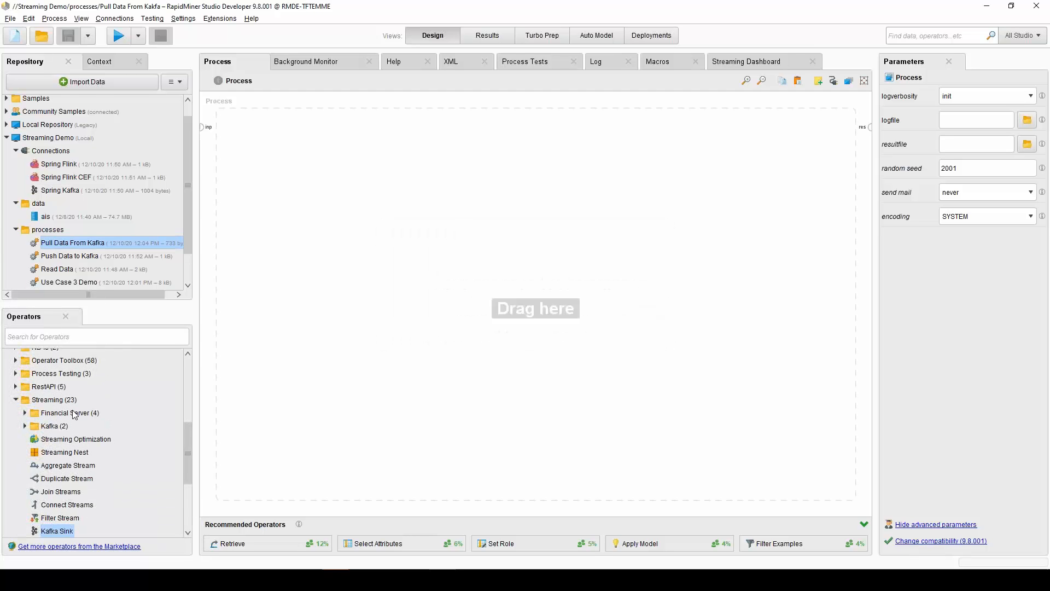
pyautogui.click(47, 337)
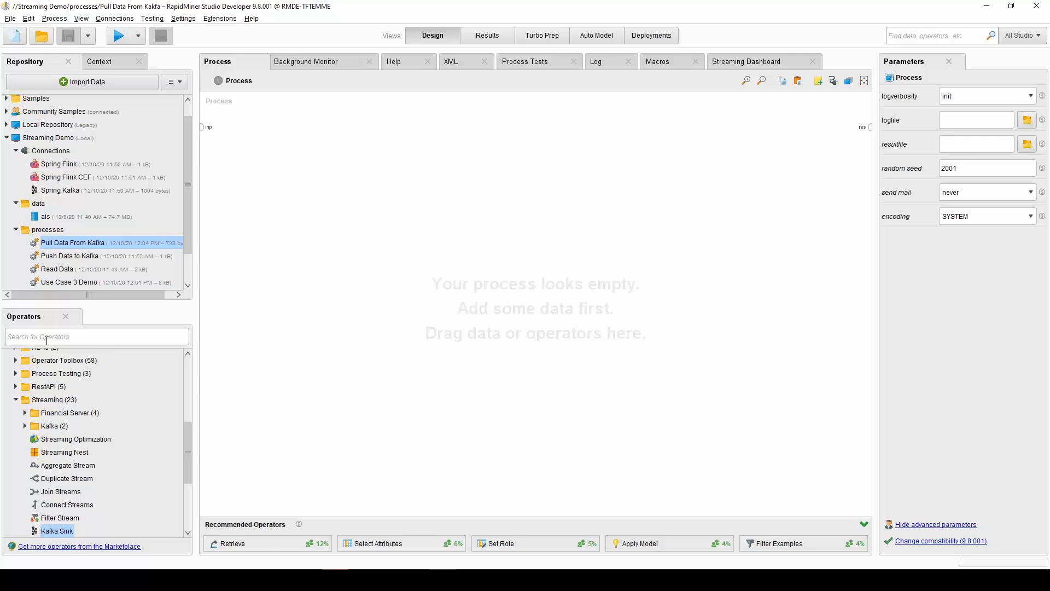
pyautogui.write('Read Kak')
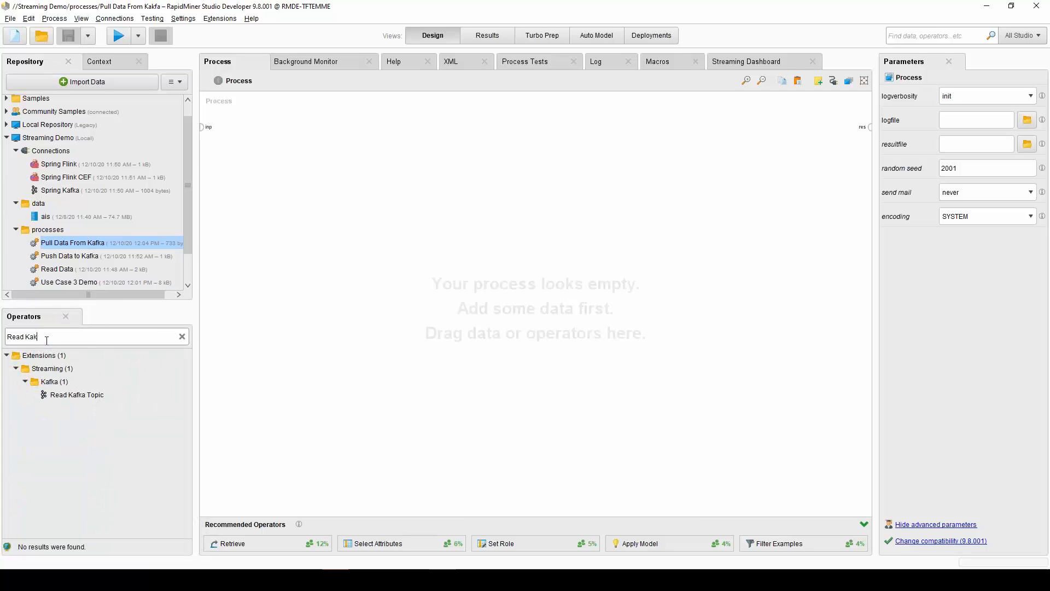
pyautogui.press('BackSpace')
pyautogui.write('f')
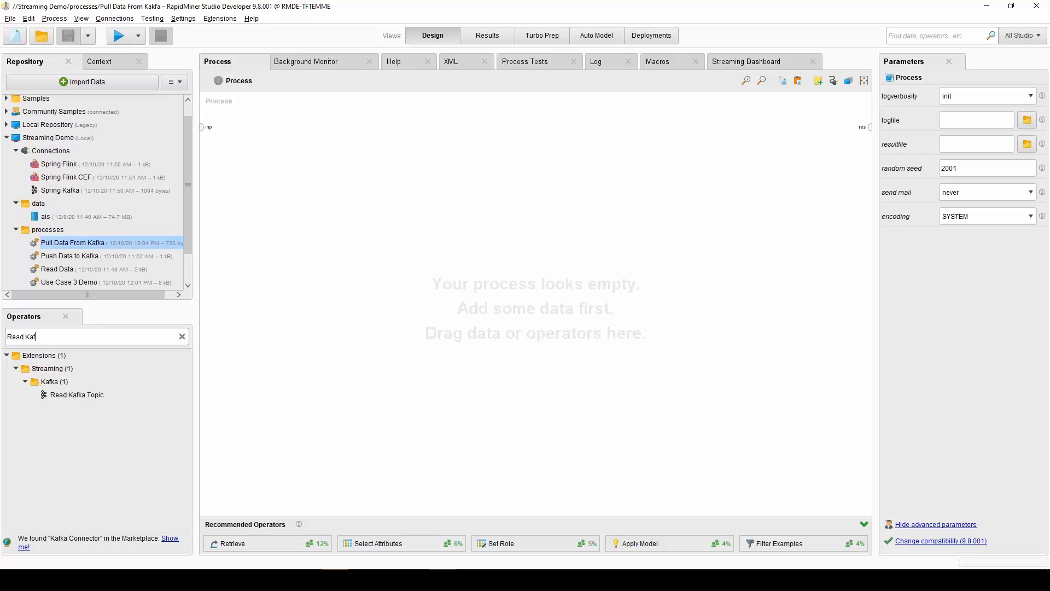
pyautogui.moveTo(62, 395); pyautogui.dragTo(175, 378)
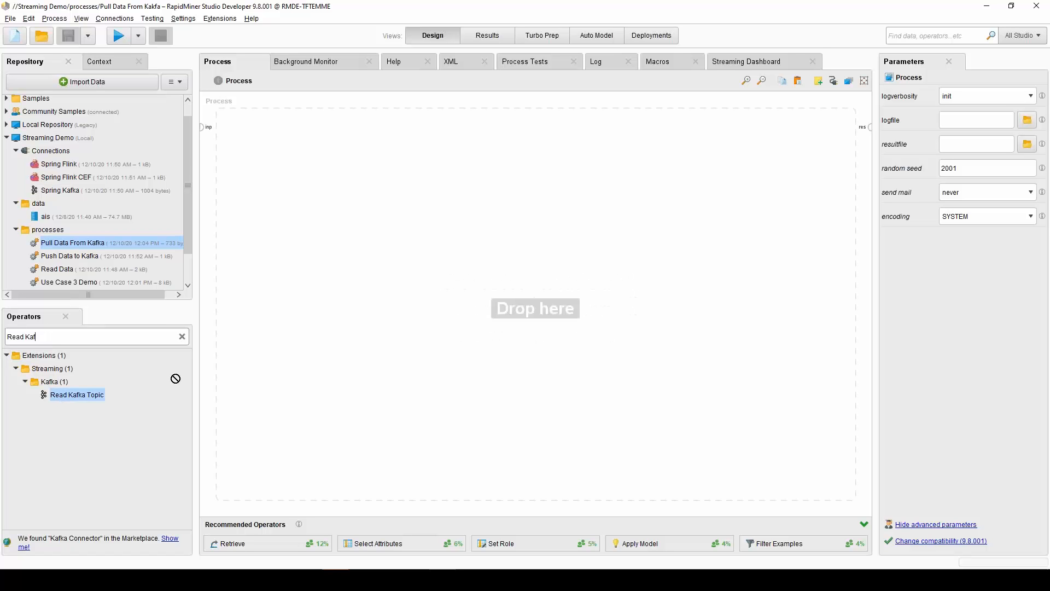
pyautogui.moveTo(477, 136); pyautogui.dragTo(477, 136)
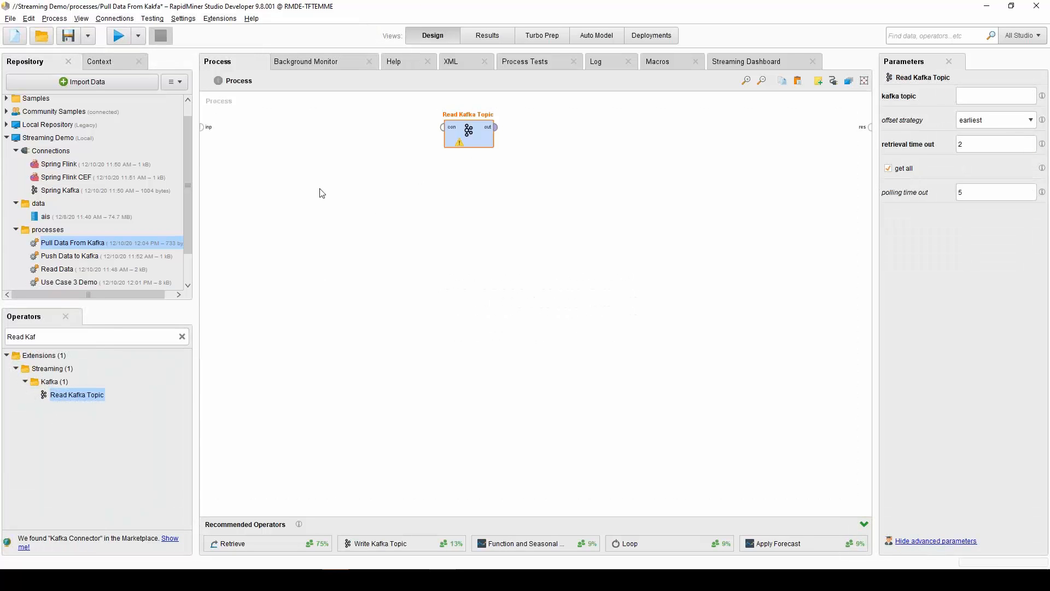
pyautogui.moveTo(60, 191); pyautogui.dragTo(443, 127)
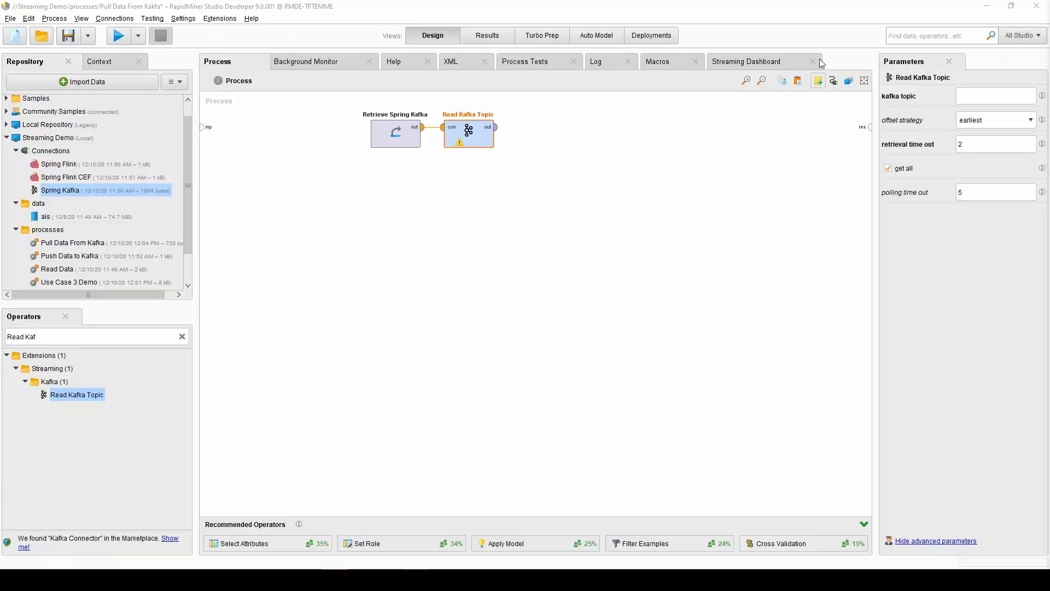
# - Set Read Kafka Topic to read the topic demo_output with a retrieval time out of 10, keeping the earliest offset strategy
pyautogui.click(1004, 97)
pyautogui.write('demo_output')
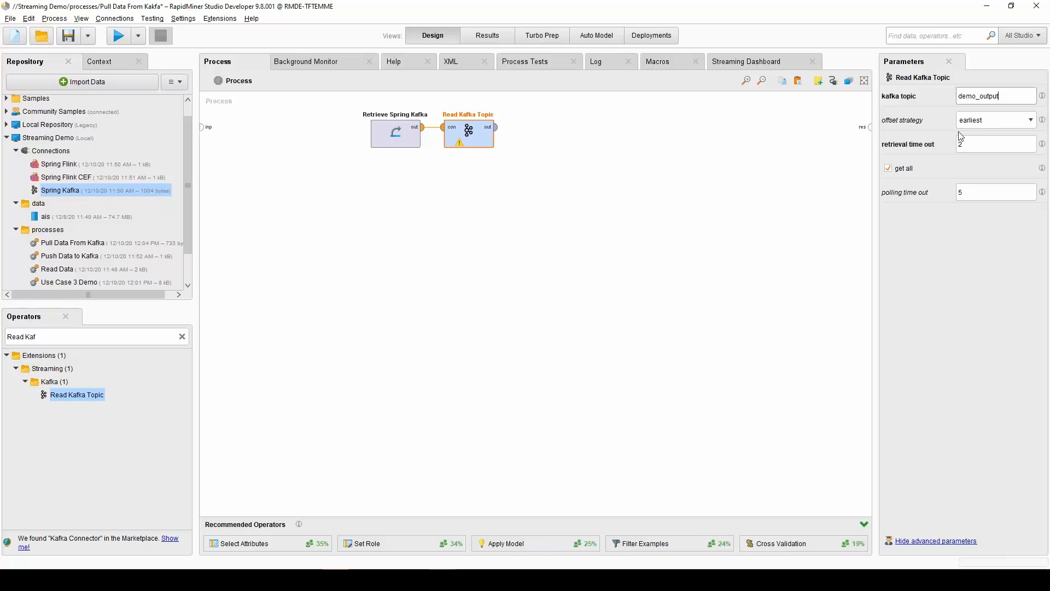
pyautogui.click(986, 120)
pyautogui.click(986, 119)
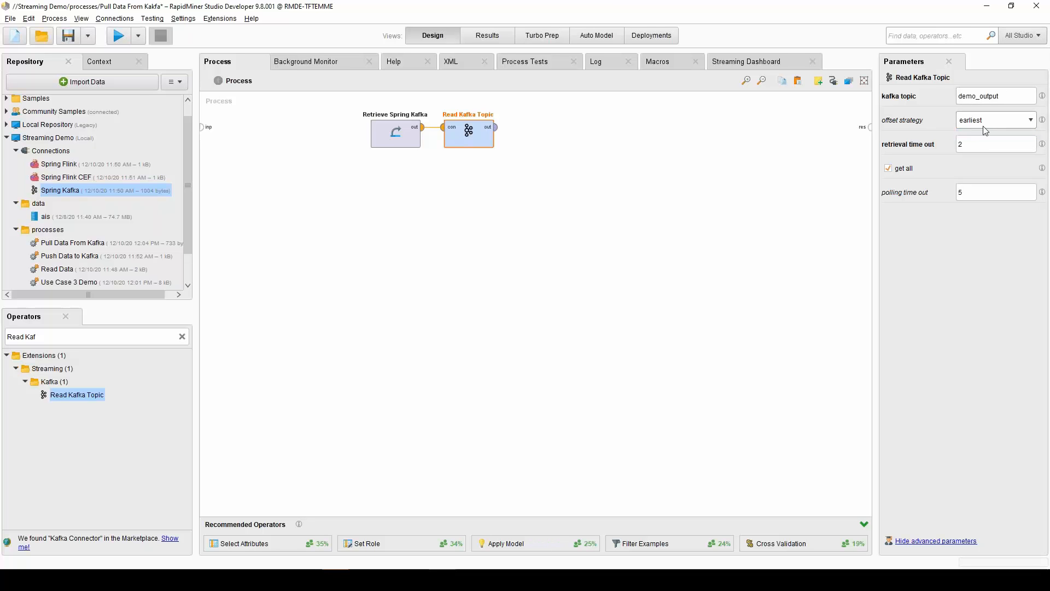
pyautogui.doubleClick(983, 144)
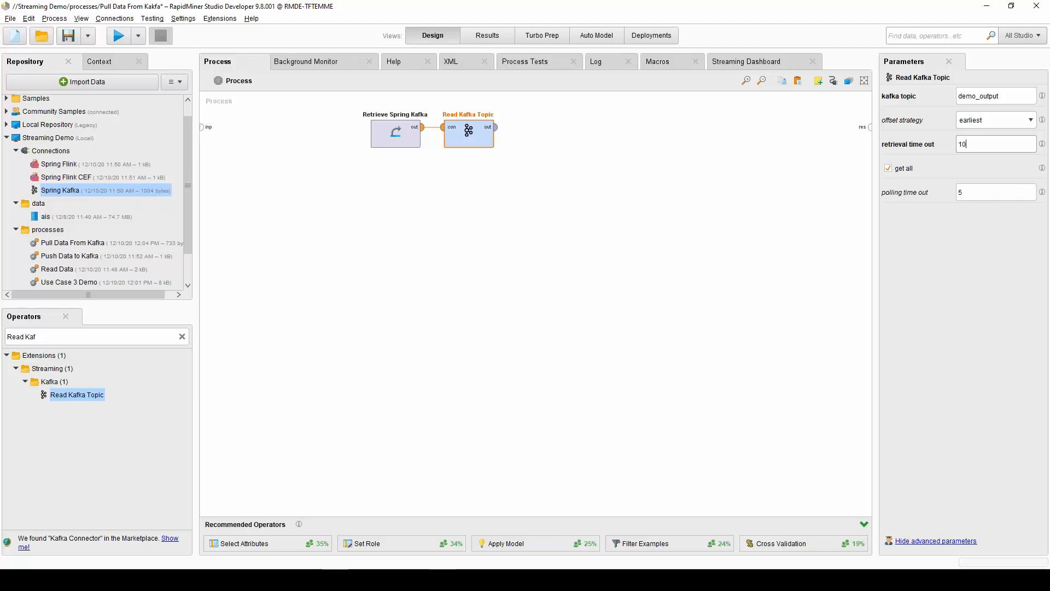
pyautogui.click(611, 203)
# - Connect the Read Kafka Topic output to the process result port and run the process
pyautogui.doubleClick(496, 127)
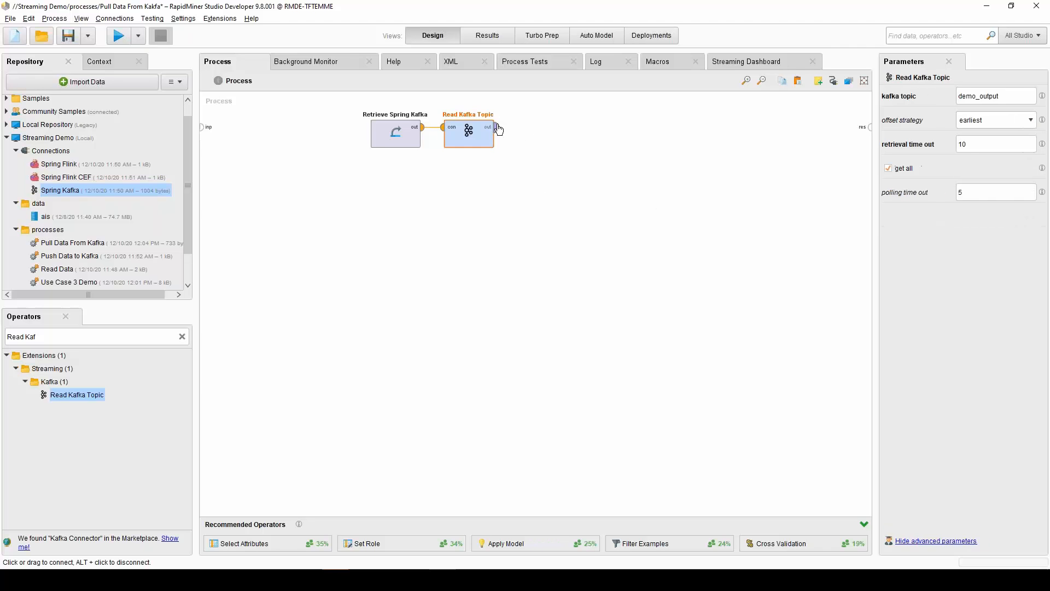
pyautogui.click(594, 258)
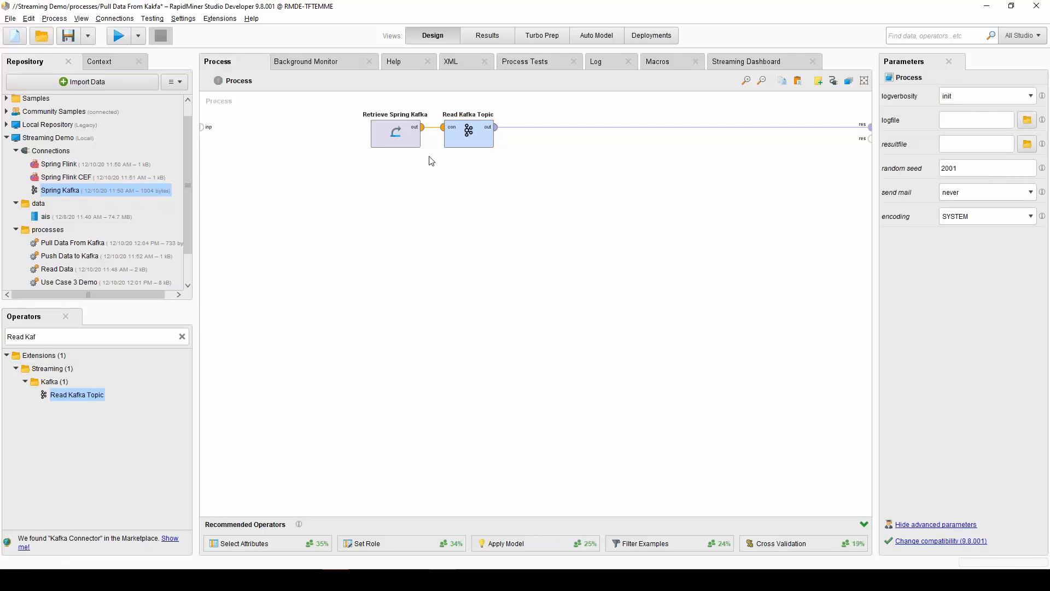
pyautogui.press('F11')
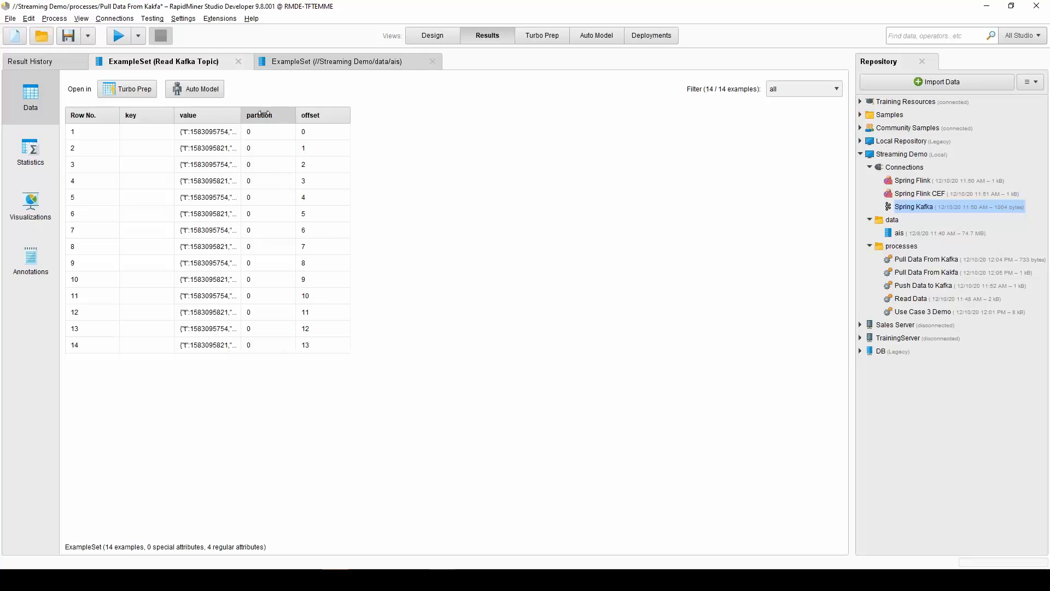
# - Widen the value column of the Read Kafka Topic results and examine the proximity event records row by row
pyautogui.moveTo(470, 131); pyautogui.dragTo(619, 117)
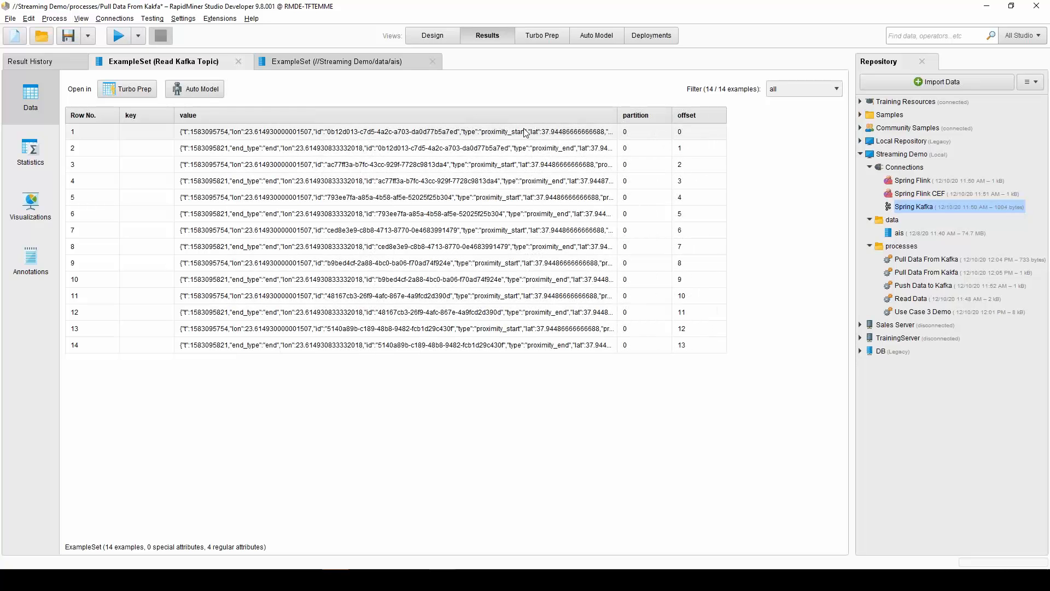
pyautogui.click(470, 135)
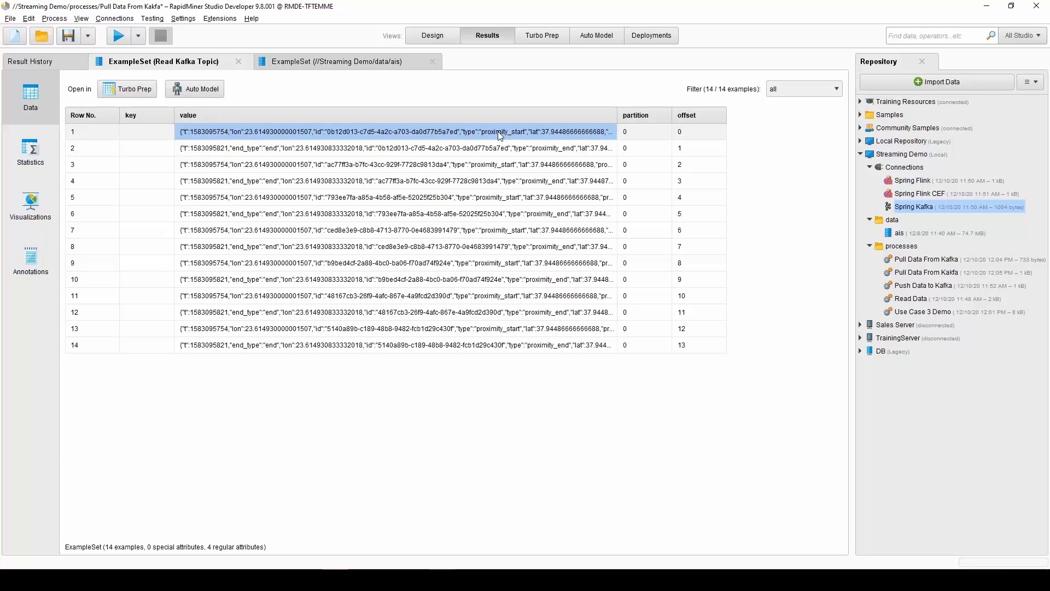
pyautogui.click(527, 154)
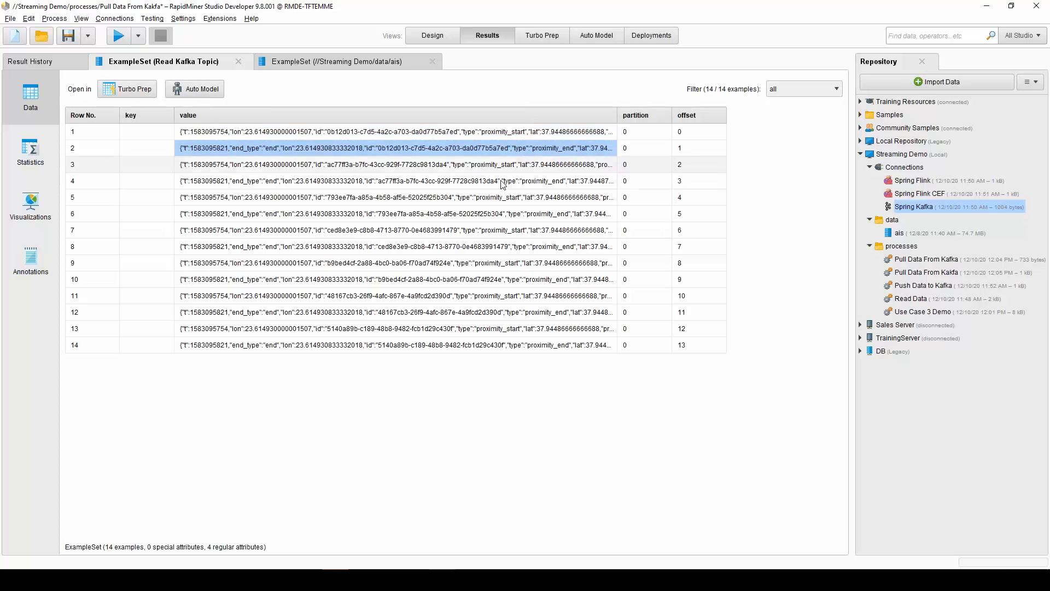
pyautogui.click(485, 166)
pyautogui.click(505, 182)
pyautogui.click(514, 201)
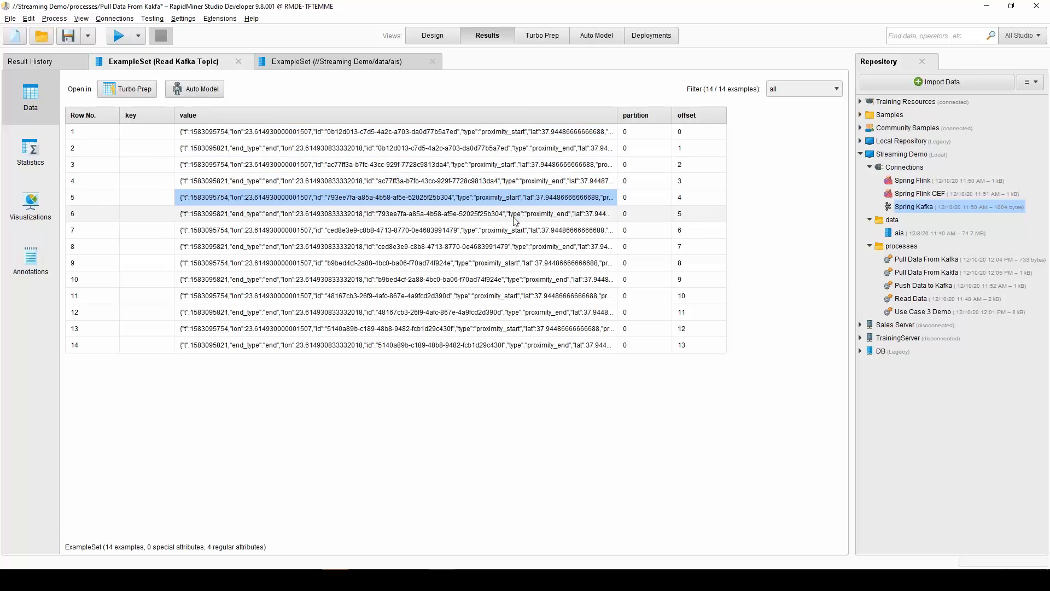
pyautogui.click(515, 216)
pyautogui.click(517, 247)
pyautogui.click(519, 264)
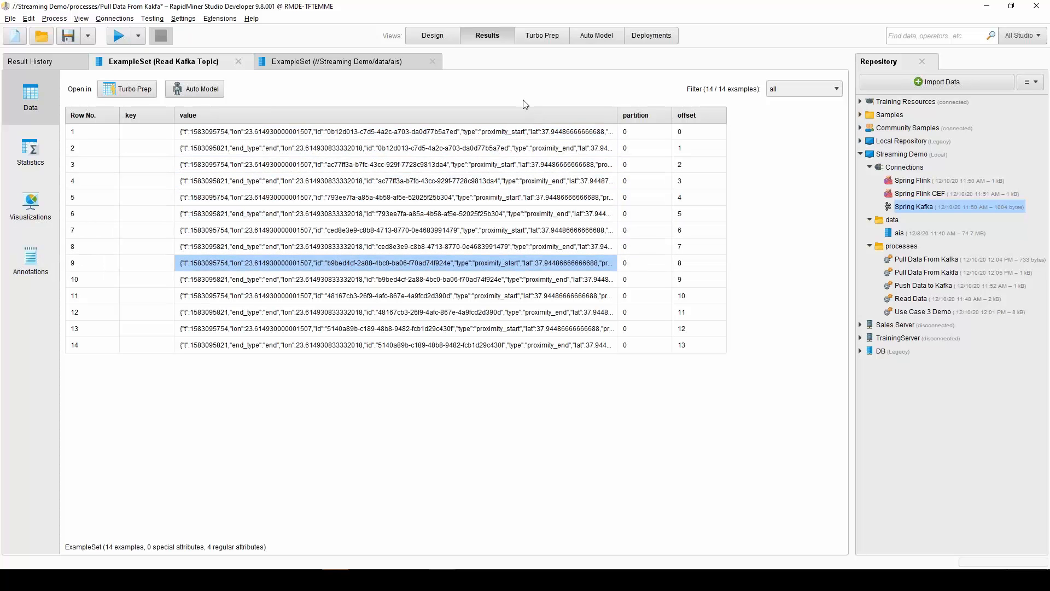
# - Change the Kafka topic that the Read Kafka Topic operator reads and run the process again
pyautogui.click(433, 35)
pyautogui.click(468, 134)
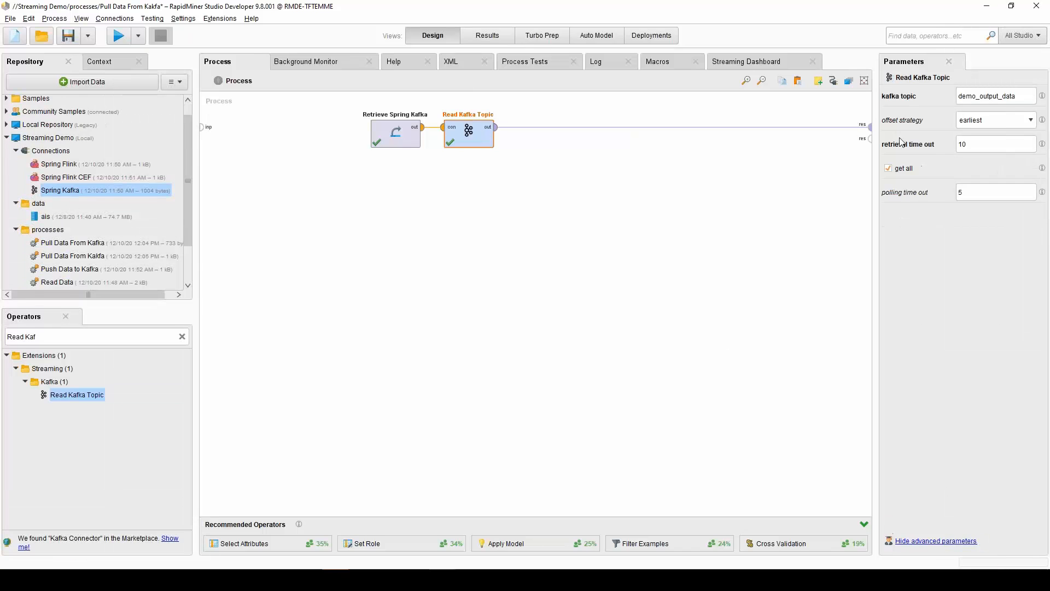
pyautogui.click(1030, 97)
pyautogui.click(534, 284)
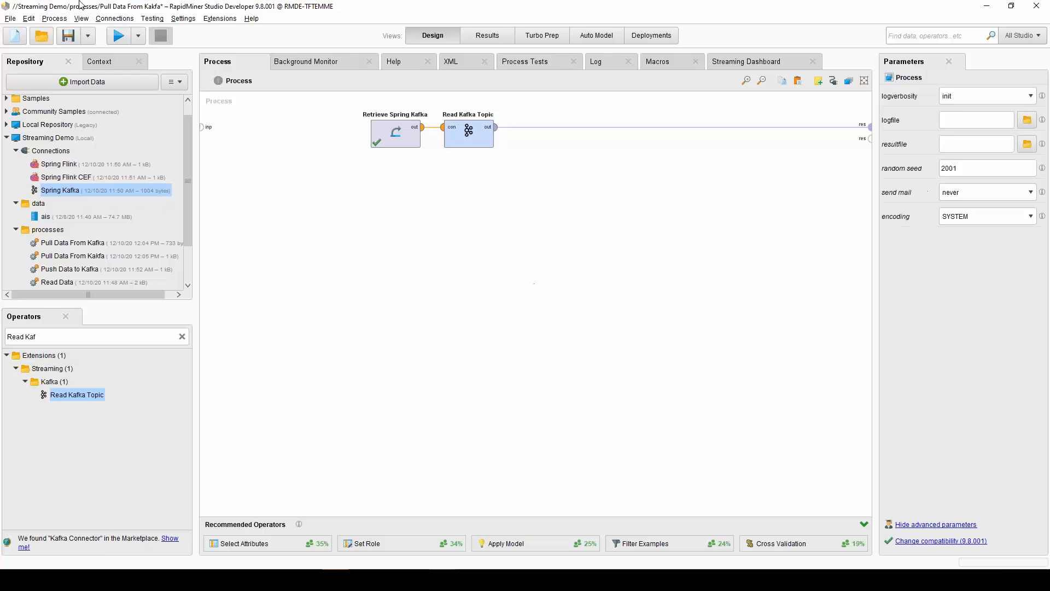
pyautogui.click(119, 36)
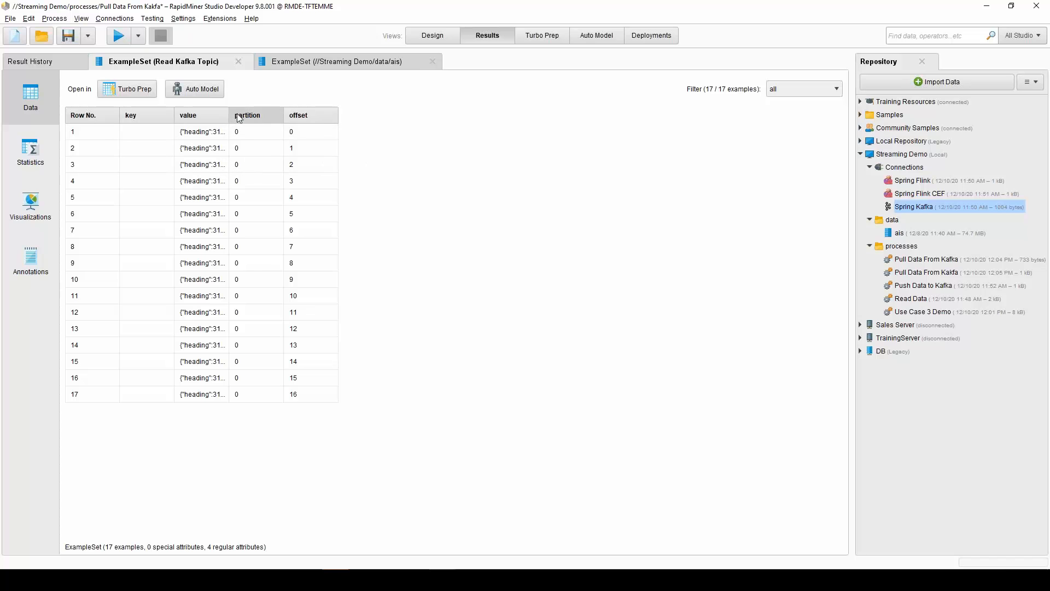
# - Widen the value column of the new results and examine the forecast fields in the first rows
pyautogui.moveTo(229, 115); pyautogui.dragTo(489, 115)
pyautogui.moveTo(503, 150); pyautogui.dragTo(636, 133)
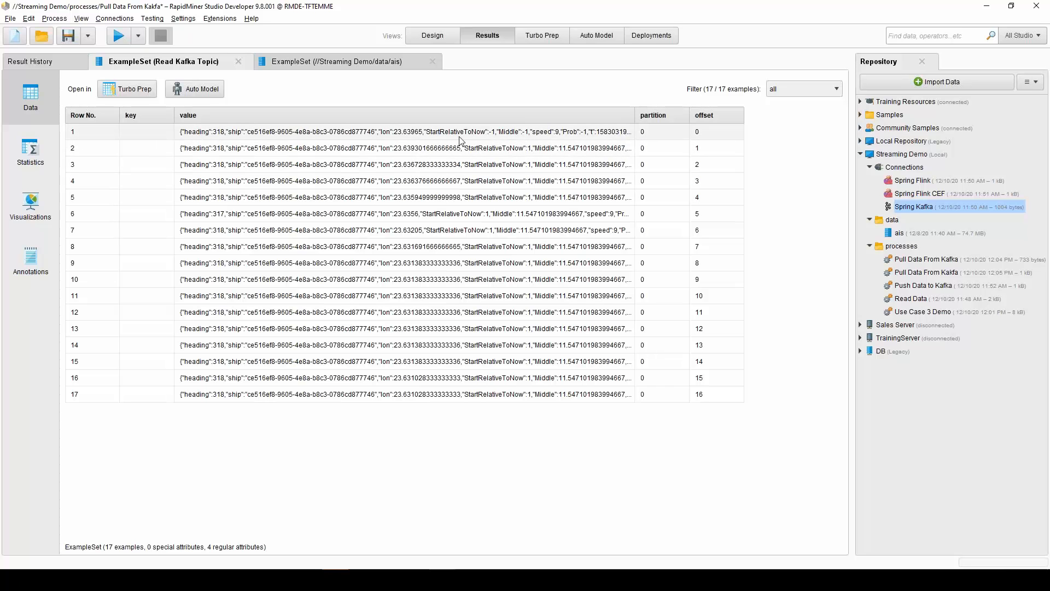
pyautogui.click(277, 135)
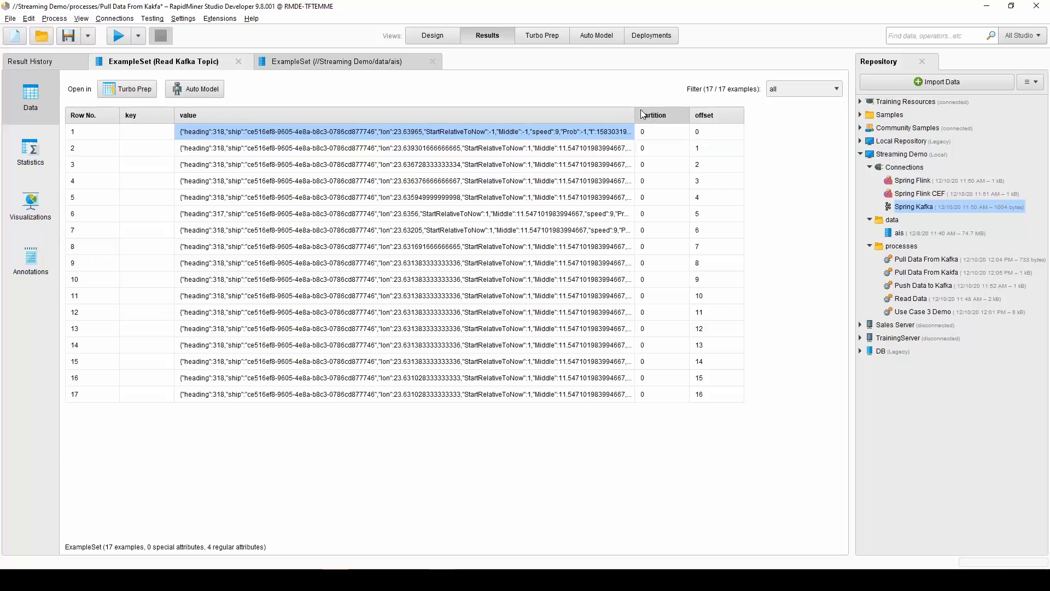
pyautogui.moveTo(634, 112); pyautogui.dragTo(792, 112)
pyautogui.press('Down')
pyautogui.press('Down')
pyautogui.press('Down')
pyautogui.press('Down')
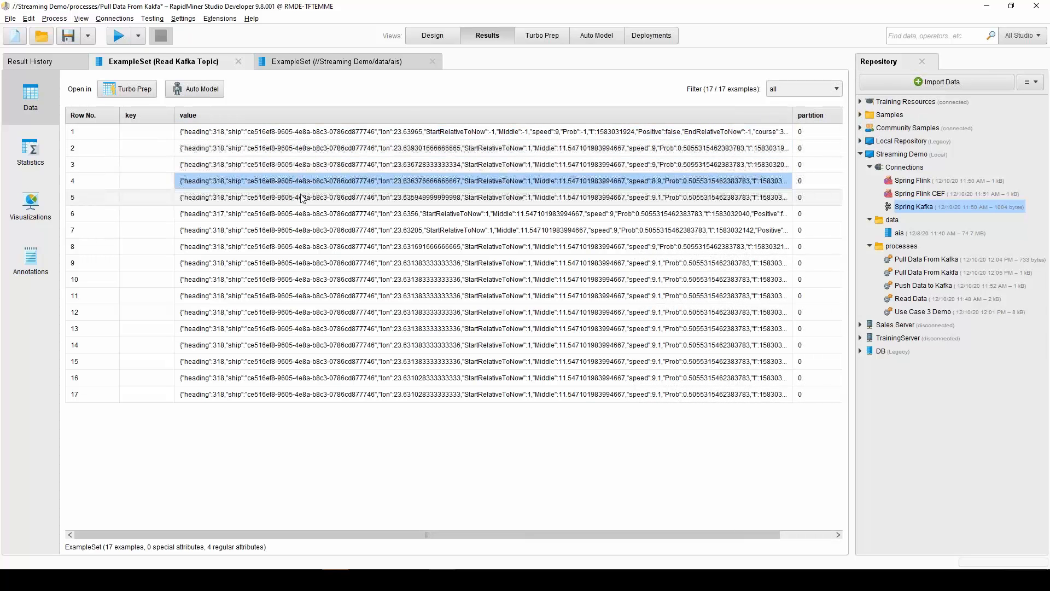
# - Change the Read Kafka Topic operator's topic to demo_output_data, rerun the process, and widen the value column of its results
pyautogui.press('F8')
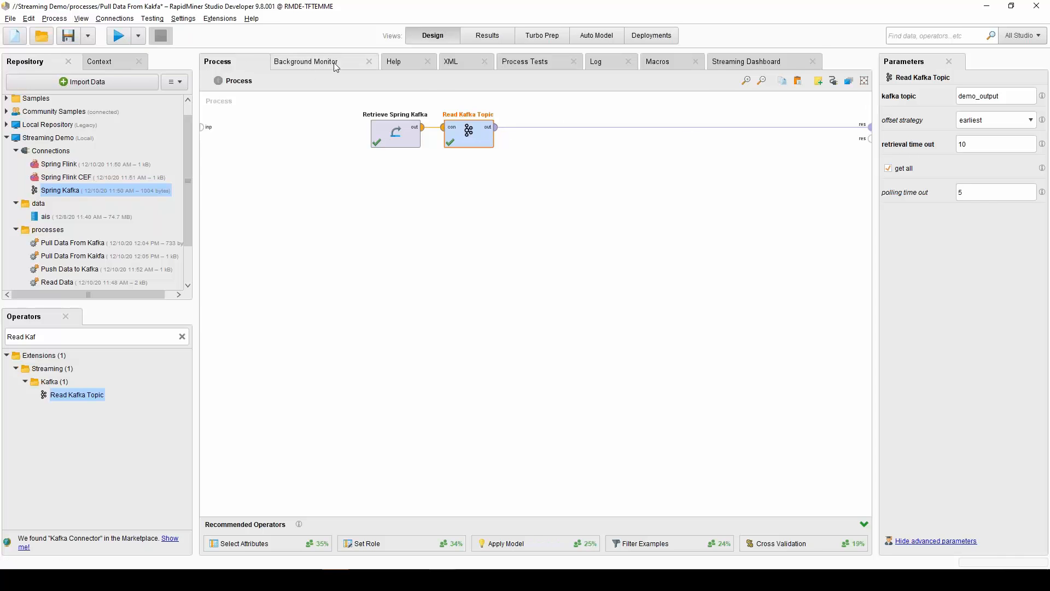
pyautogui.click(486, 36)
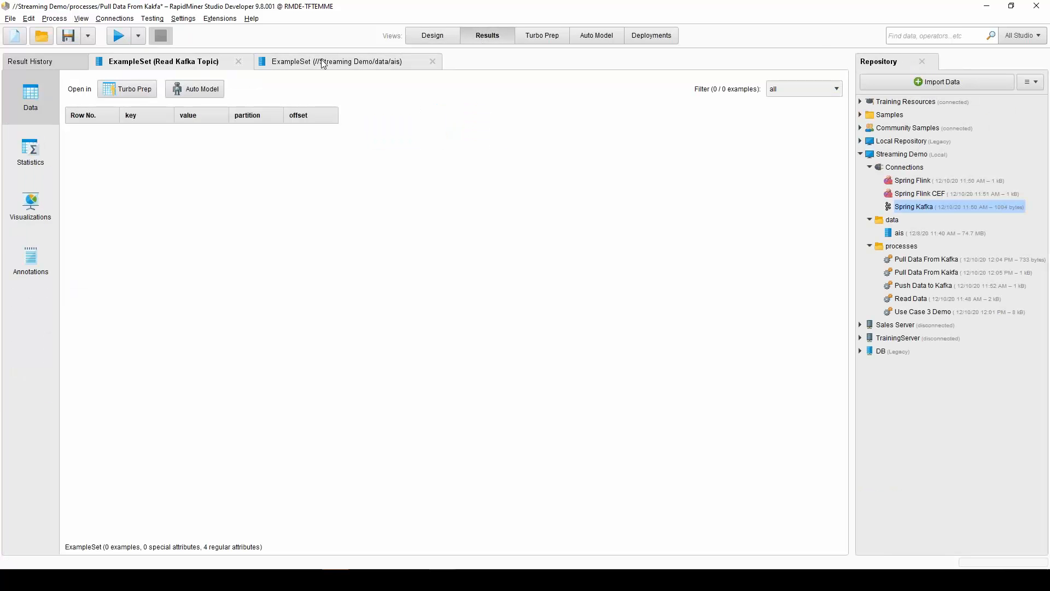
pyautogui.click(440, 37)
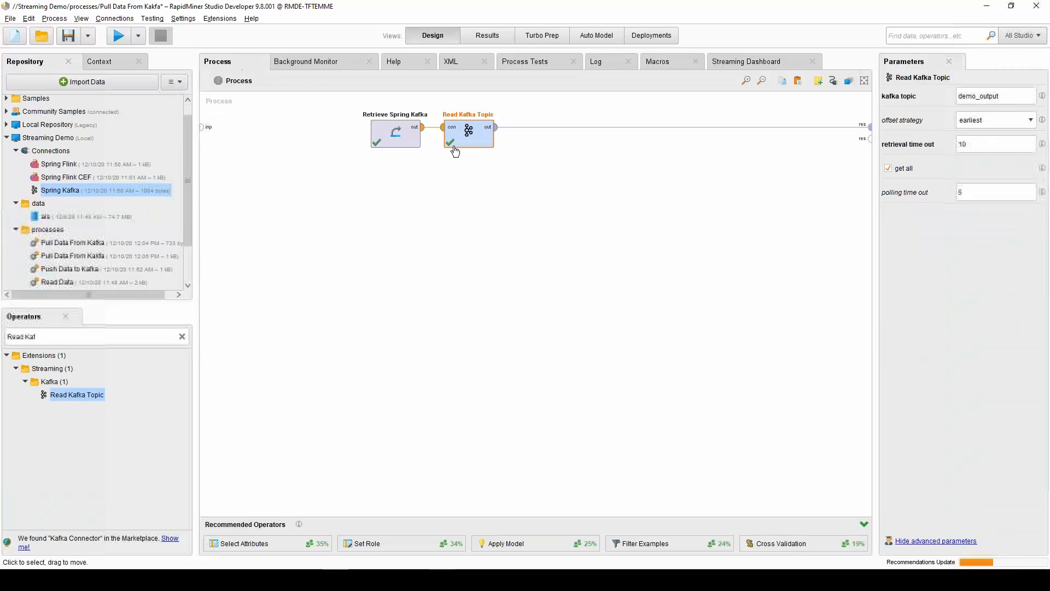
pyautogui.click(1012, 97)
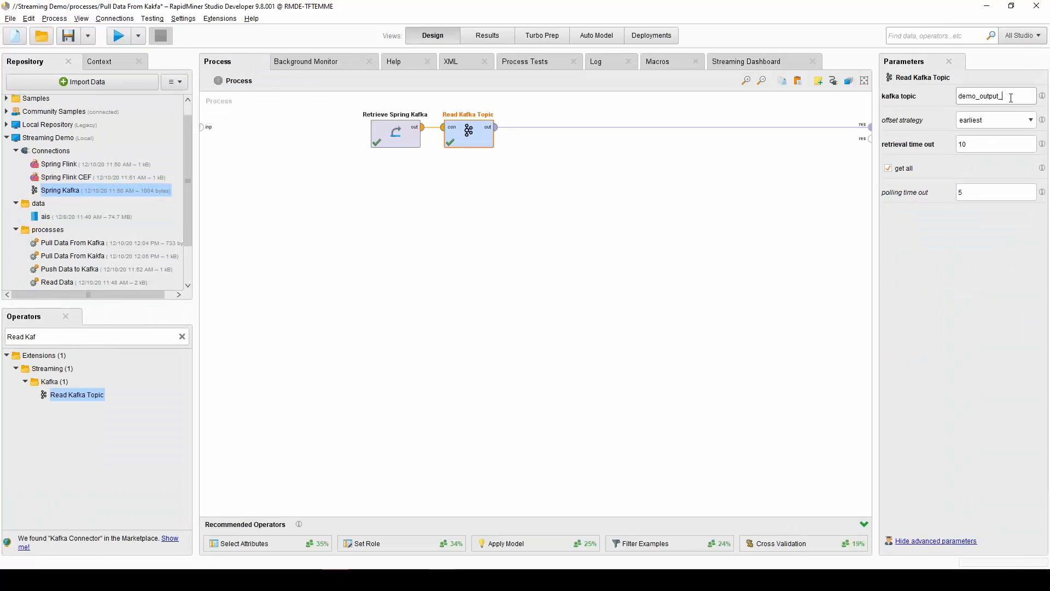
pyautogui.click(417, 215)
pyautogui.press('F11')
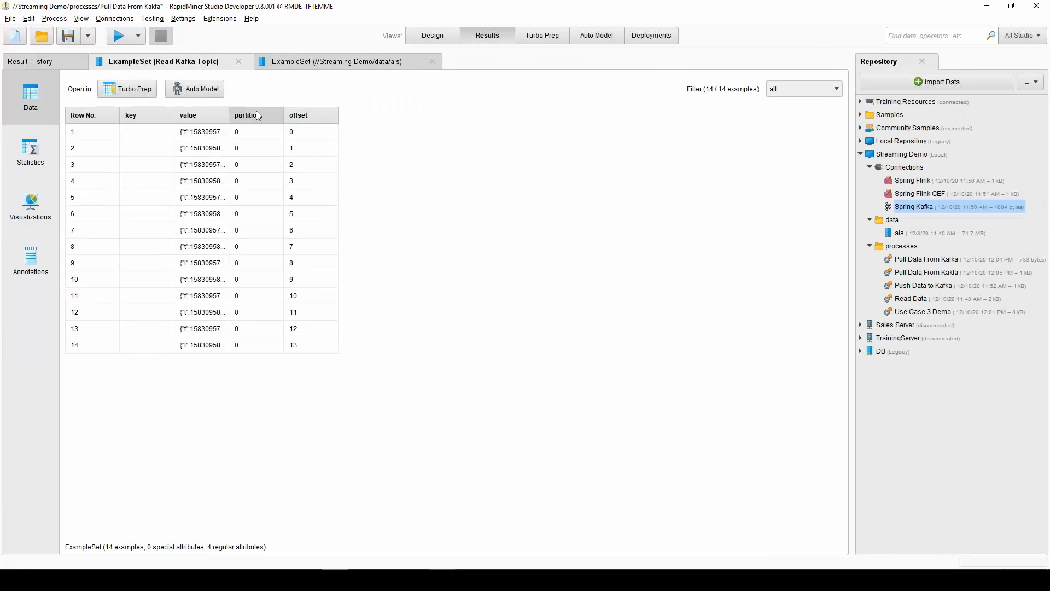
pyautogui.moveTo(229, 114); pyautogui.dragTo(483, 116)
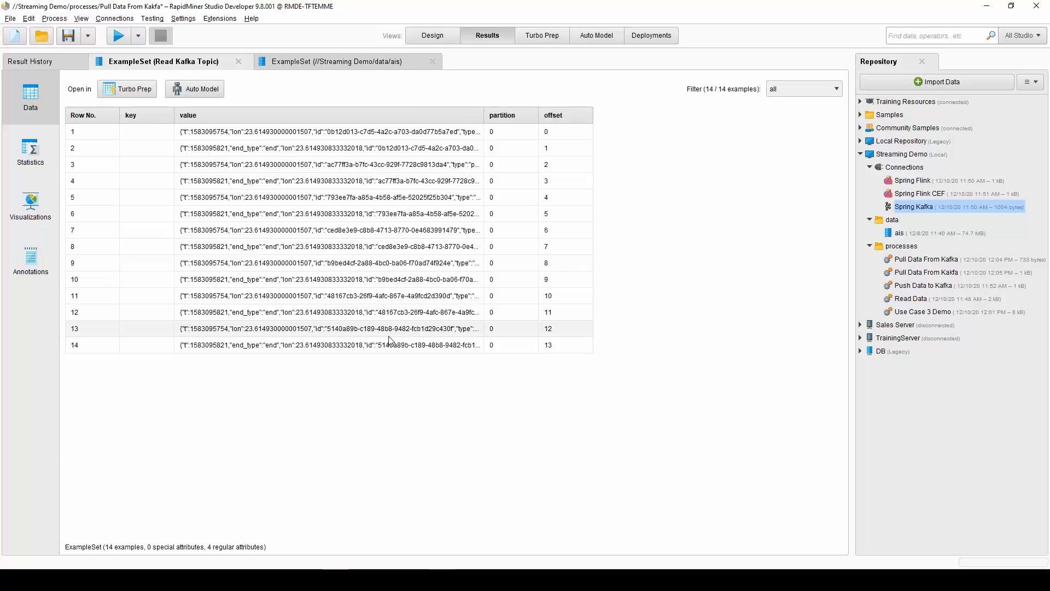
# - Check the status of the demo workflow and its jobs in the Streaming Dashboard, and return to the process design
pyautogui.click(432, 36)
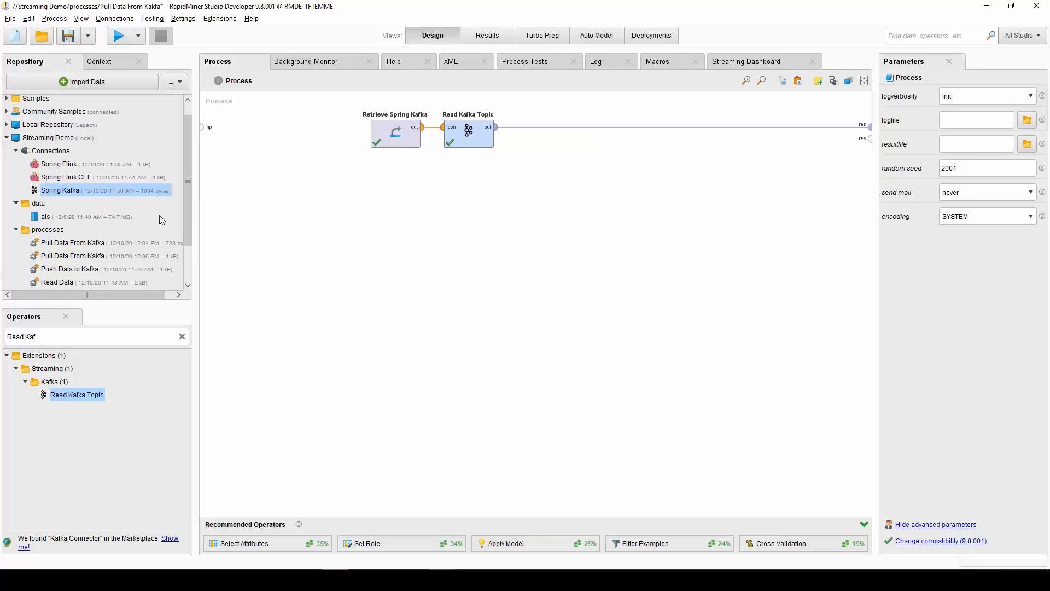
pyautogui.scroll(-2, 189, 198)
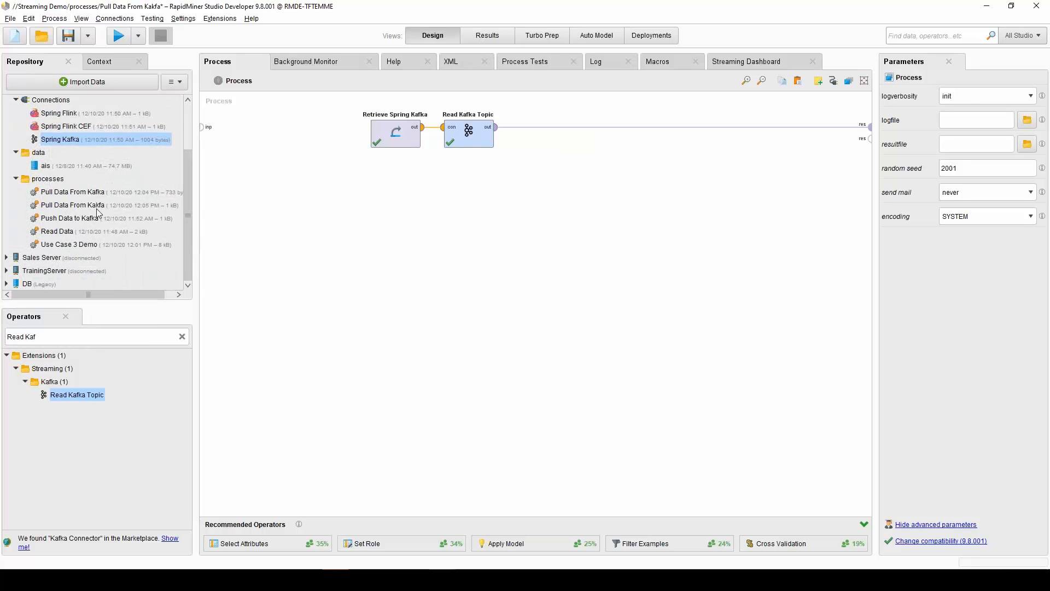
pyautogui.click(765, 65)
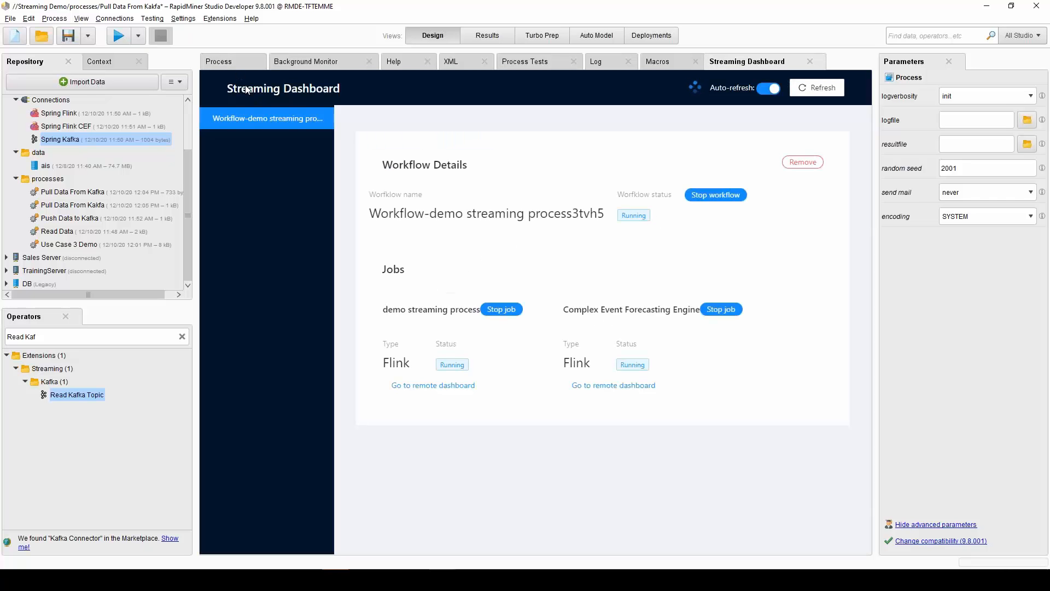
pyautogui.click(218, 58)
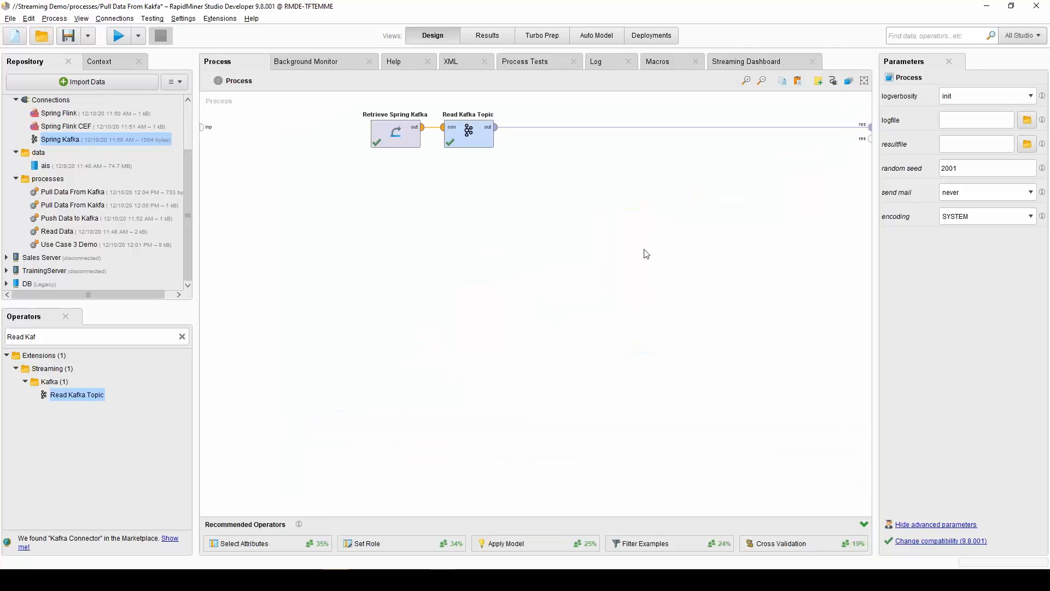